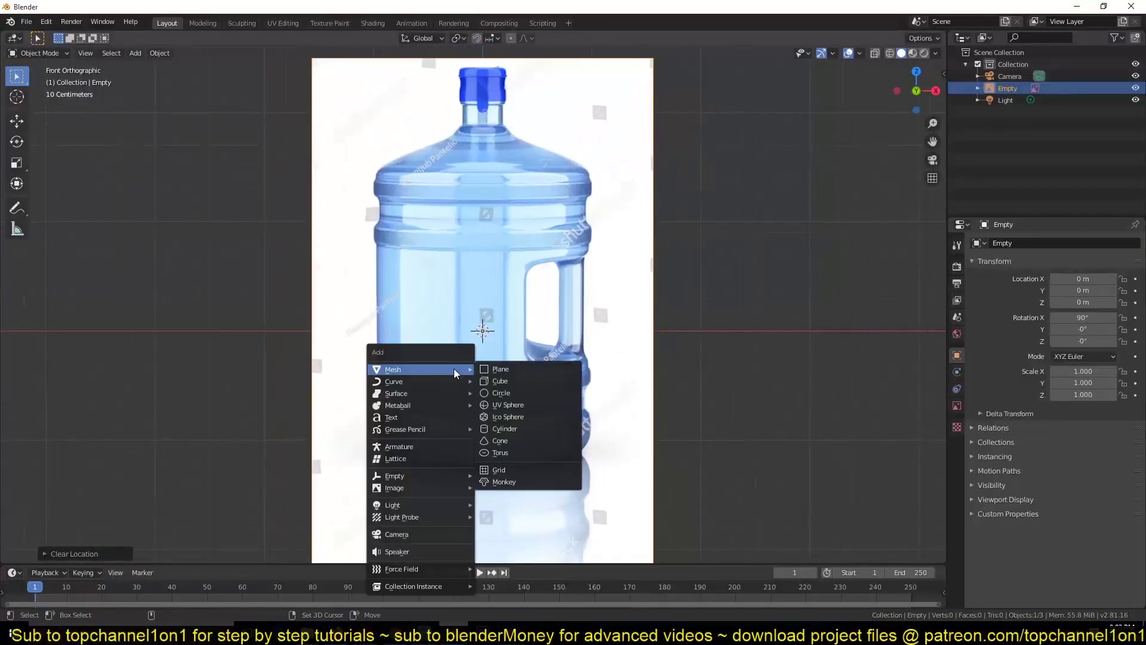
Add a circle mesh and scale it to the bottle's base width.
key(shift+a)
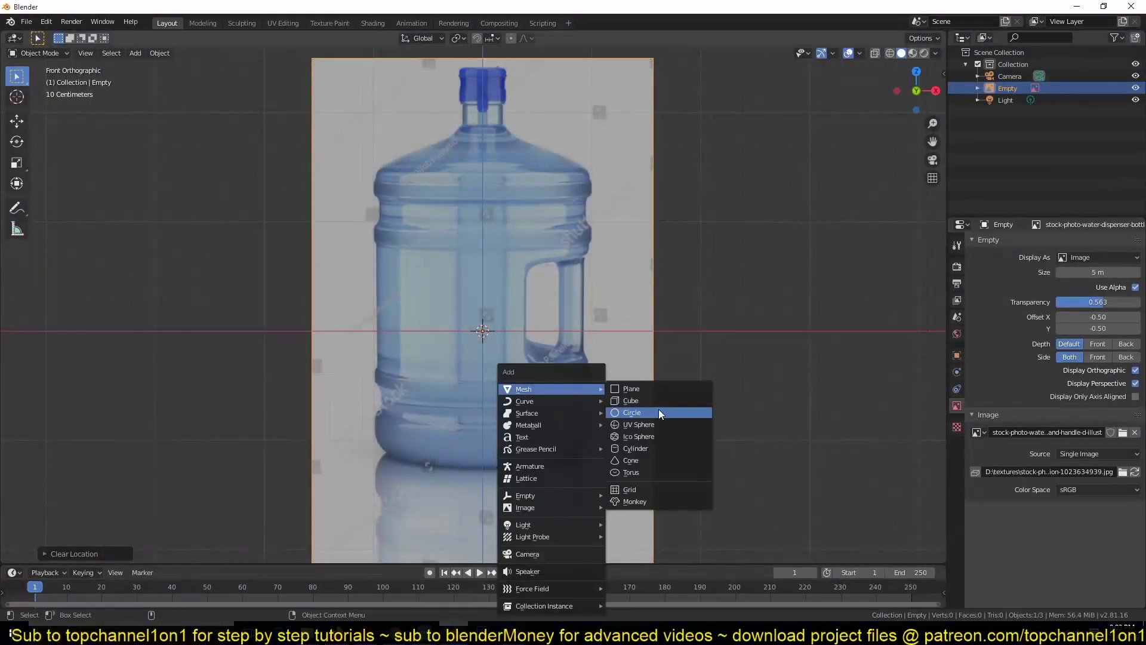
click(627, 413)
key(s)
click(591, 429)
scroll(661, 473, up, 4)
Extrude the circle up into the body, narrow the top toward the neck, and bevel the base rim.
key(Tab)
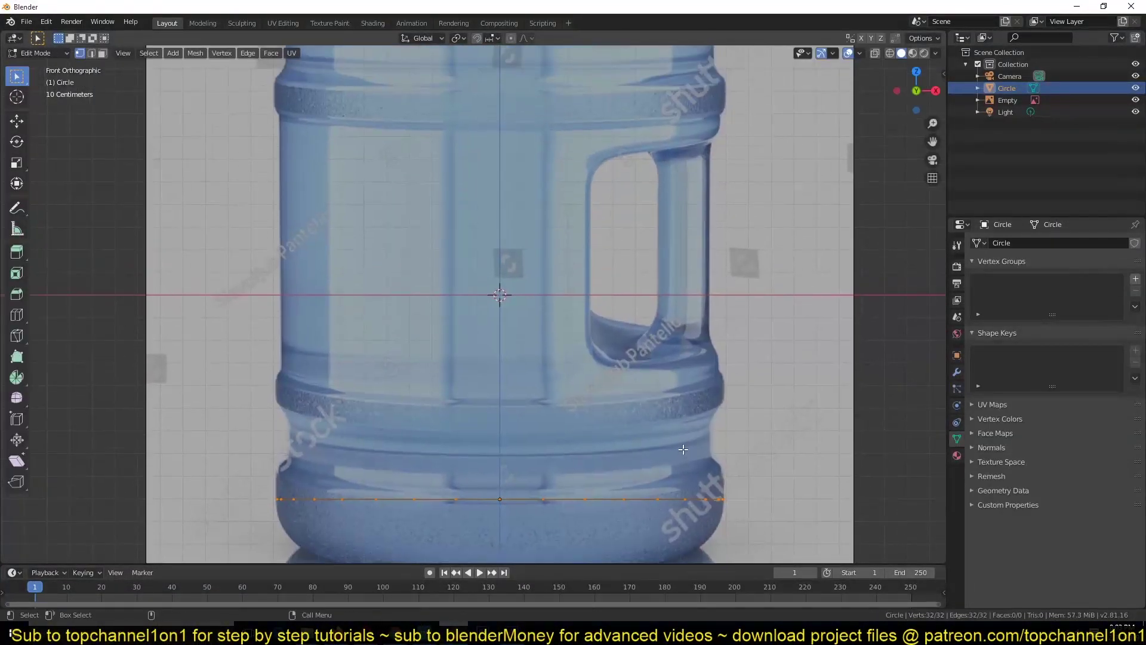
key(e)
key(alt+z)
key(e)
key(s)
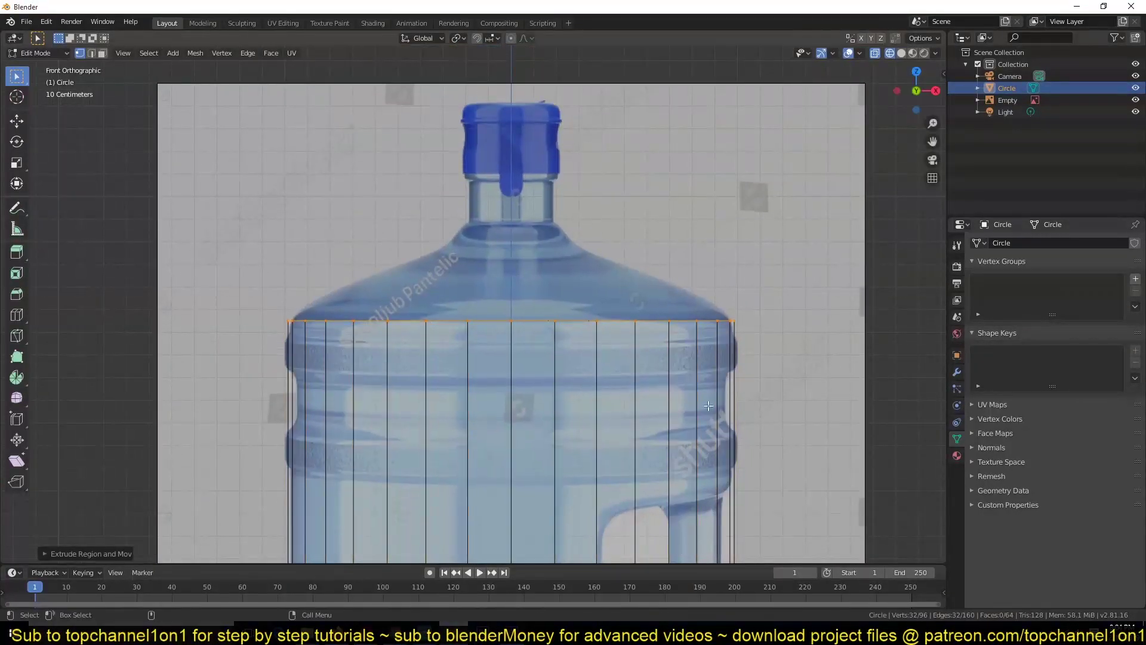
click(680, 354)
scroll(680, 354, down, 1)
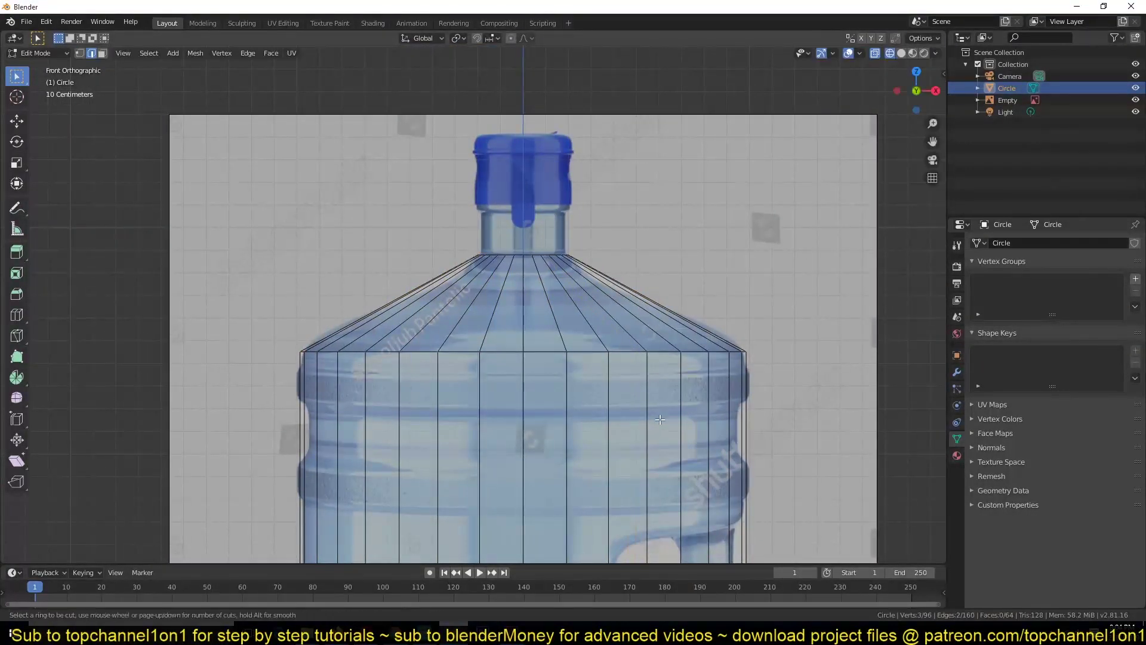
shift+middle_drag(699, 296, 710, 59)
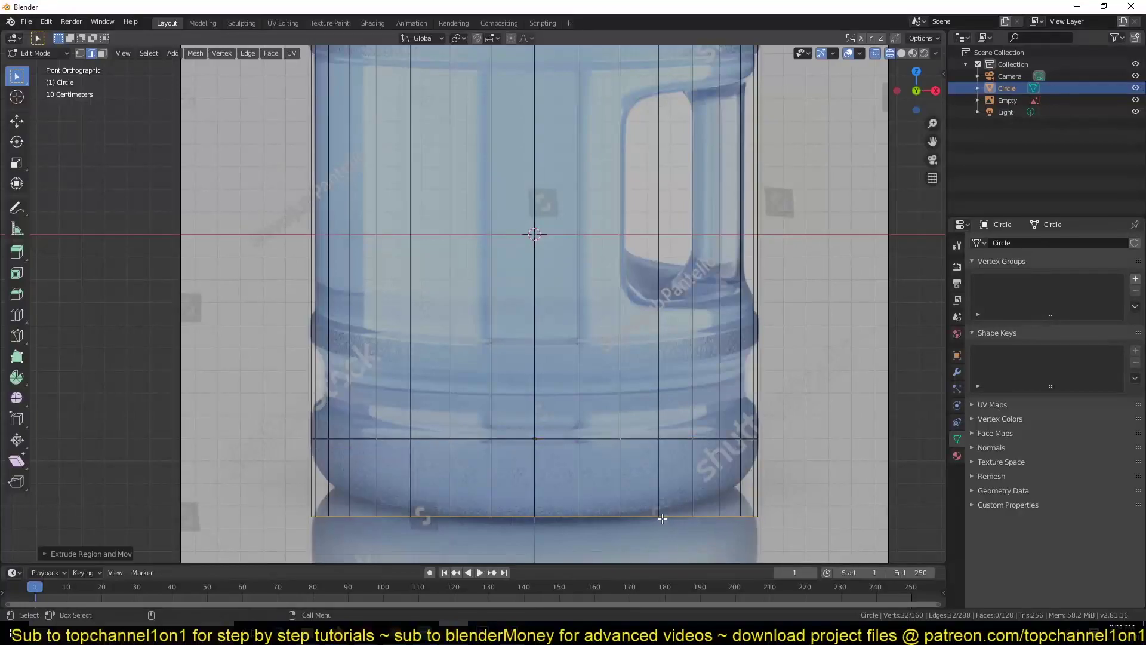
key(ctrl+b)
Confirm the rounded base and bevel the neck edge loop.
click(852, 375)
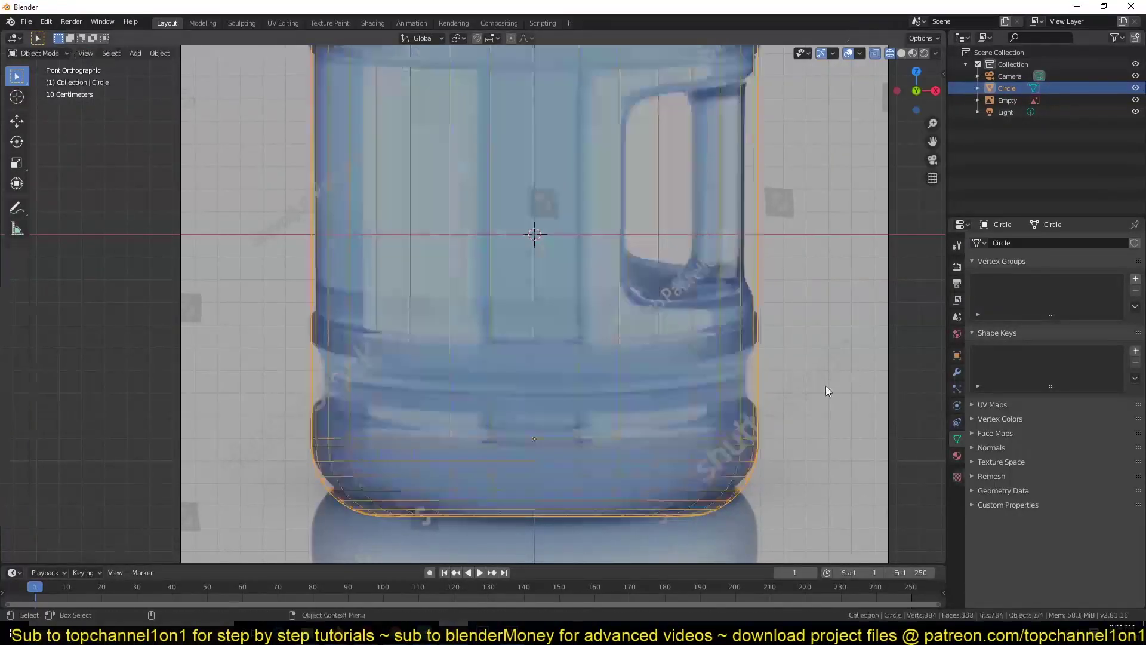
shift+middle_drag(826, 385, 867, 329)
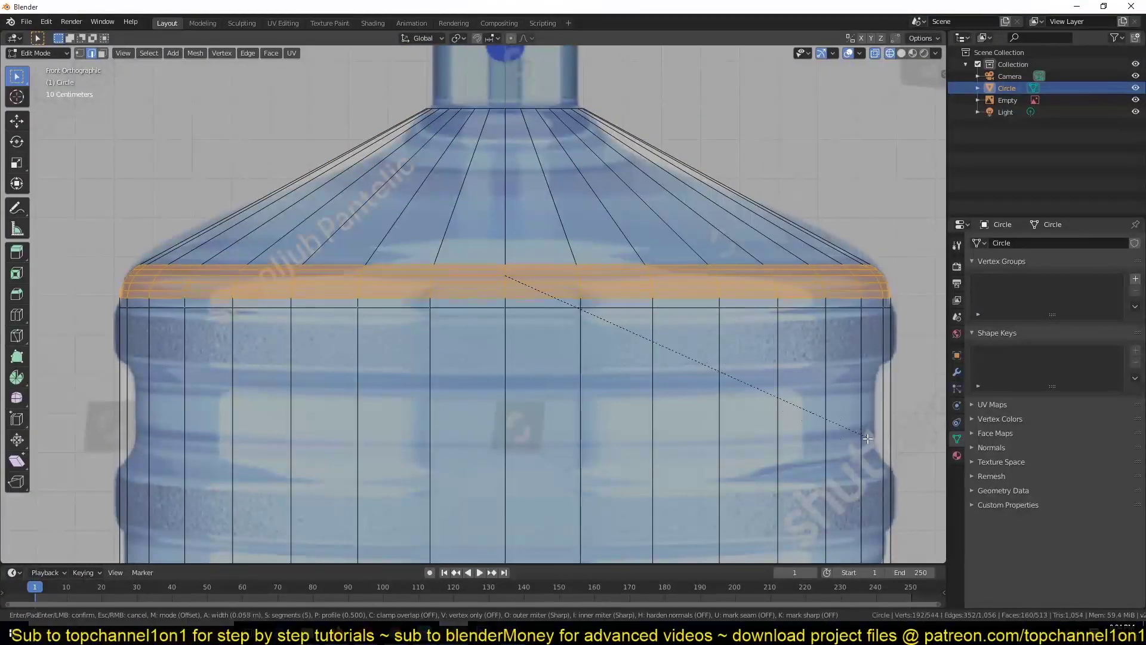
right_click(864, 463)
alt+click(670, 140)
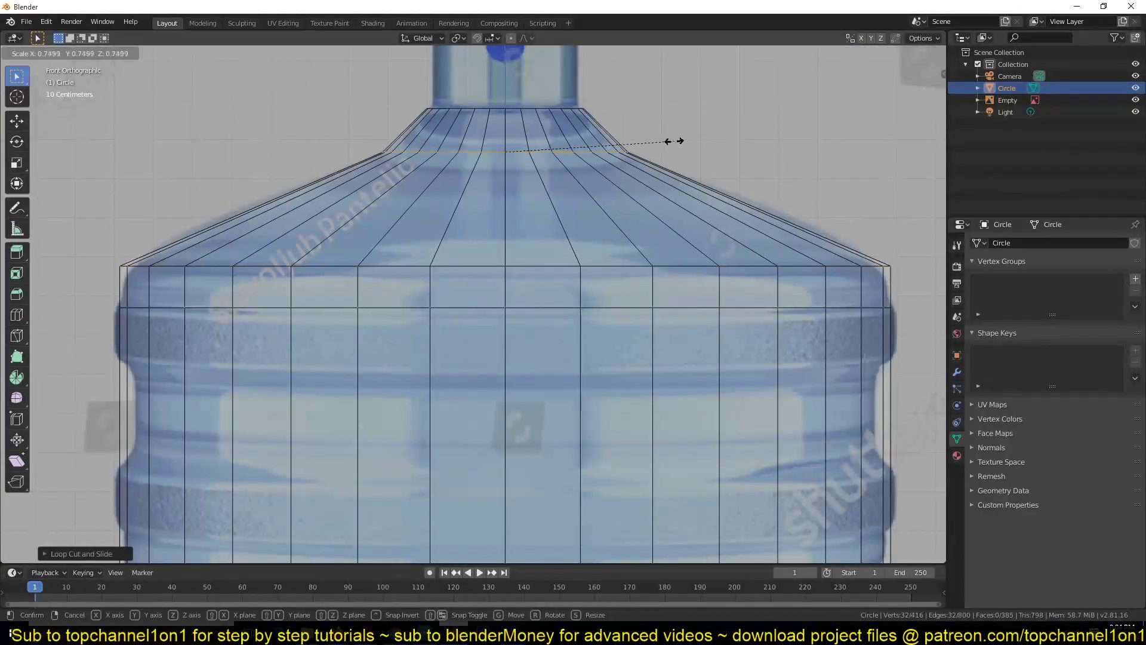
key(ctrl+b)
scroll(720, 50, up, 3)
click(720, 50)
Add a loop cut on the shoulder and bevel it.
alt+click(794, 221)
key(ctrl+b)
scroll(892, 297, down, 1)
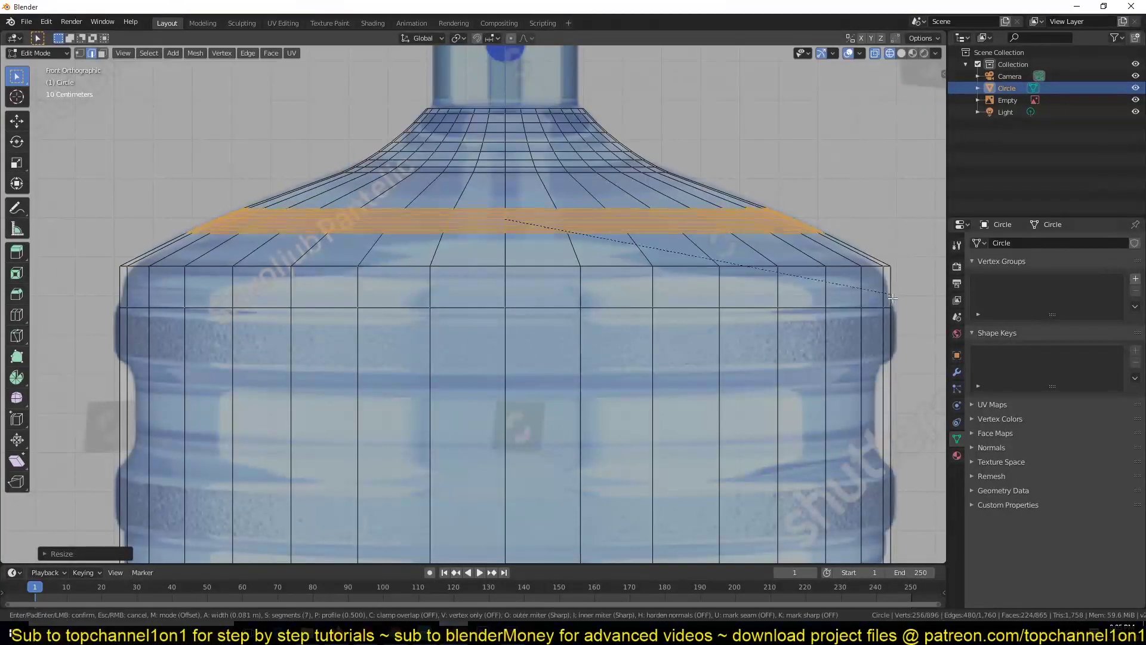
right_click(923, 362)
key(ctrl+r)
click(776, 197)
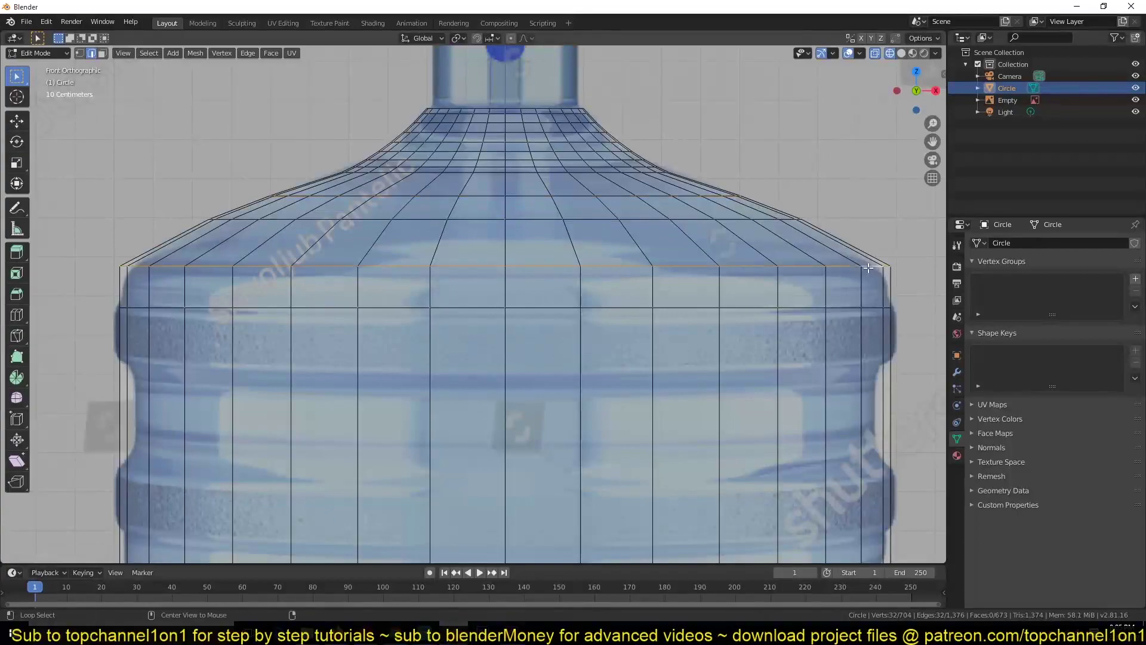
key(ctrl+b)
click(895, 369)
Cut a face band on the upper body and push it outward into a raised ridge.
key(ctrl+r)
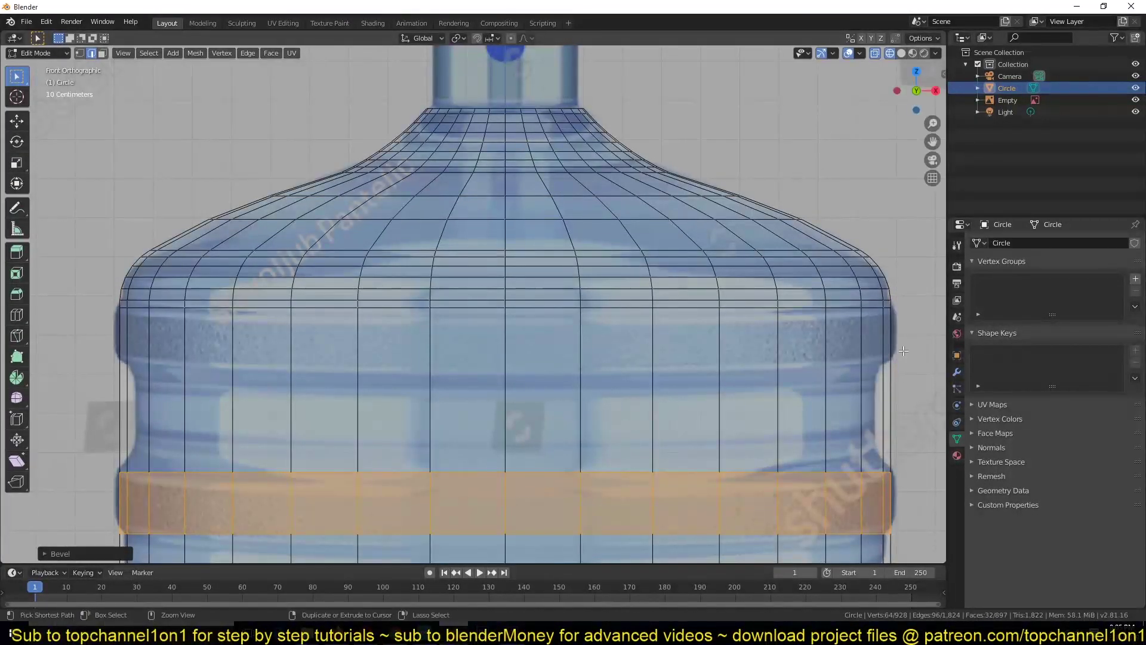
key(s)
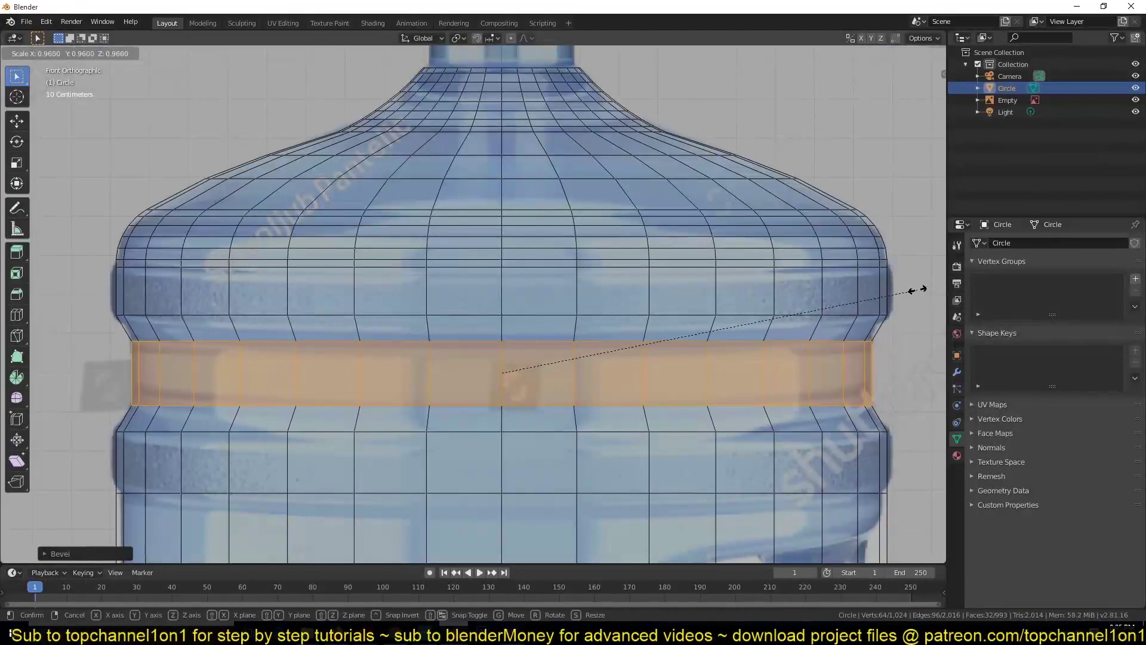
click(917, 289)
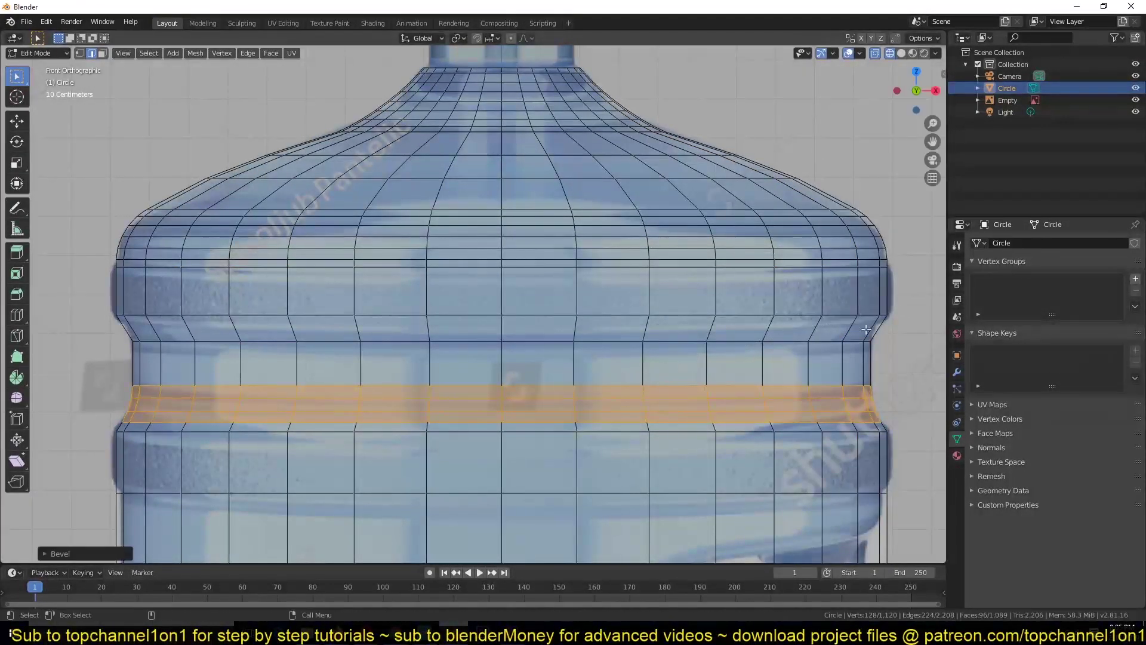
alt+click(855, 339)
key(3)
alt+click(871, 312)
key(alt+s)
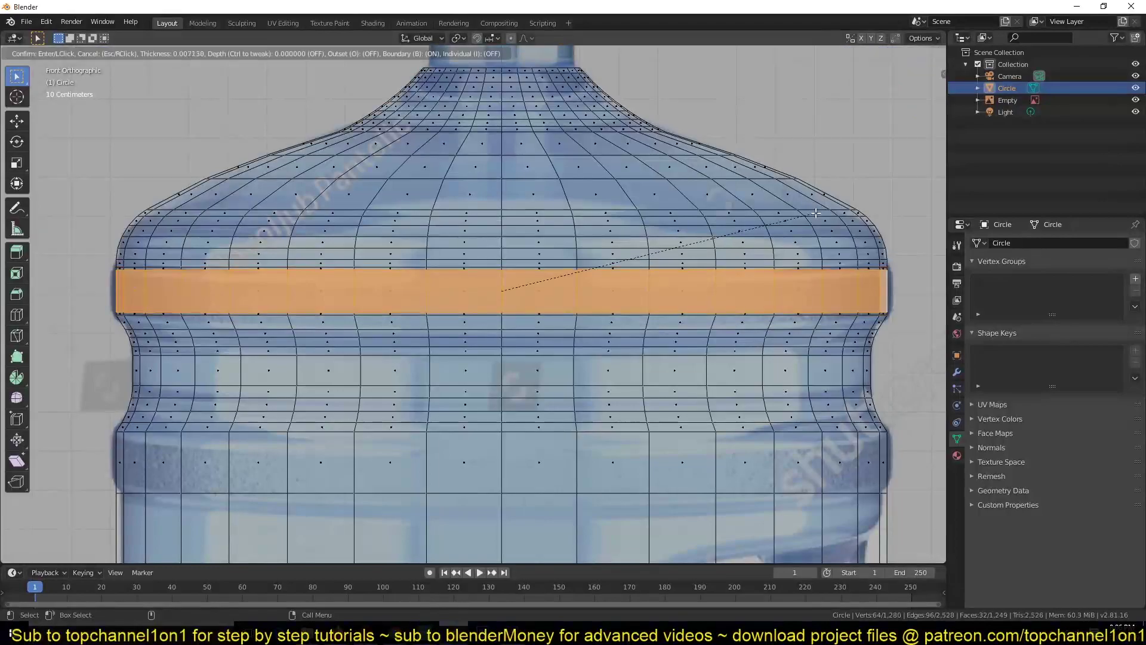
click(845, 387)
Bevel another shoulder edge loop in edge mode.
mouse_move(845, 387)
shift+middle_down()
mouse_move(718, 299)
mouse_move(718, 417)
shift+middle_up()
scroll(718, 299, down, 4)
scroll(776, 316, up, 5)
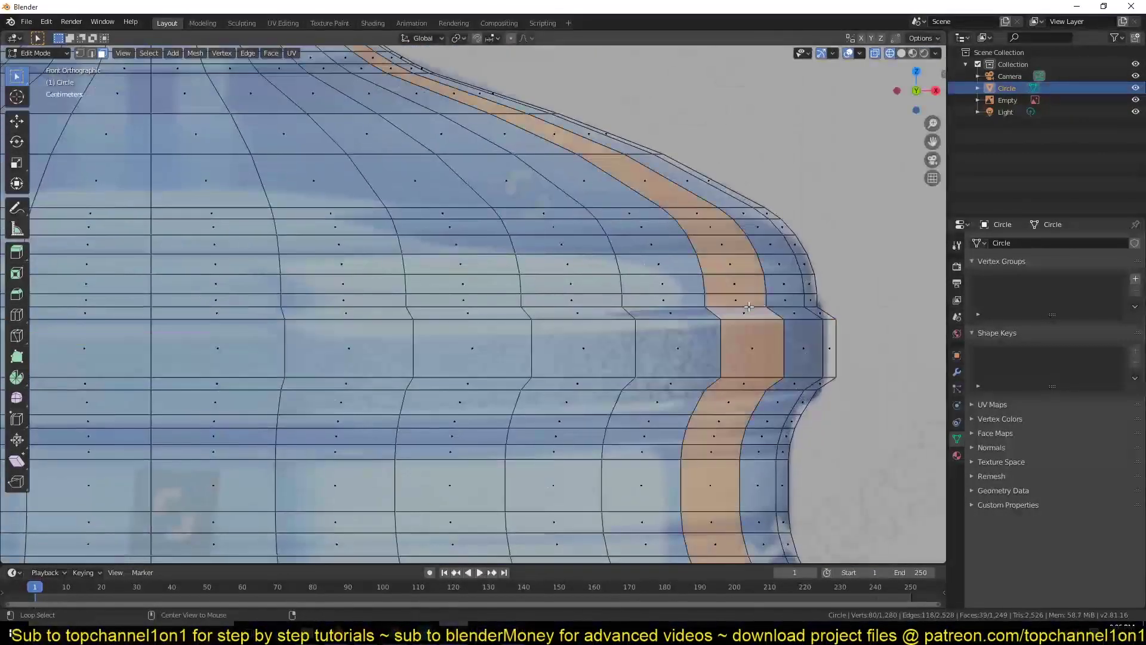
key(2)
alt+click(812, 306)
key(ctrl+b)
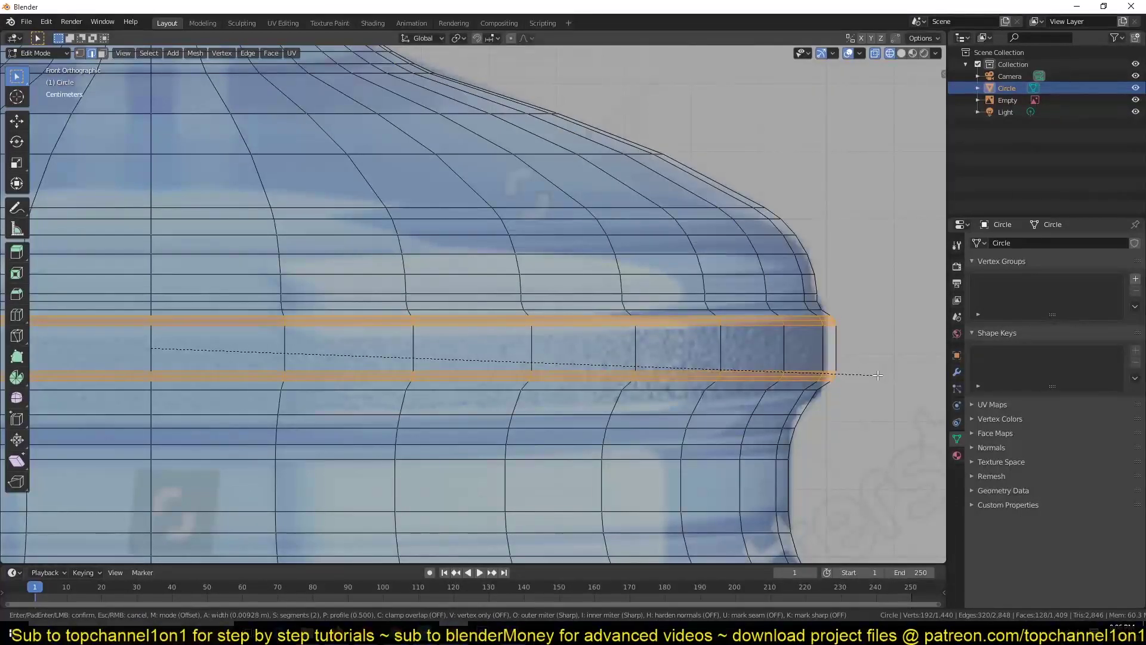
click(878, 375)
Return to Object Mode and save the project as water.blend in a new water folder.
key(Tab)
key(shift+z)
scroll(823, 396, down, 4)
key(ctrl+s)
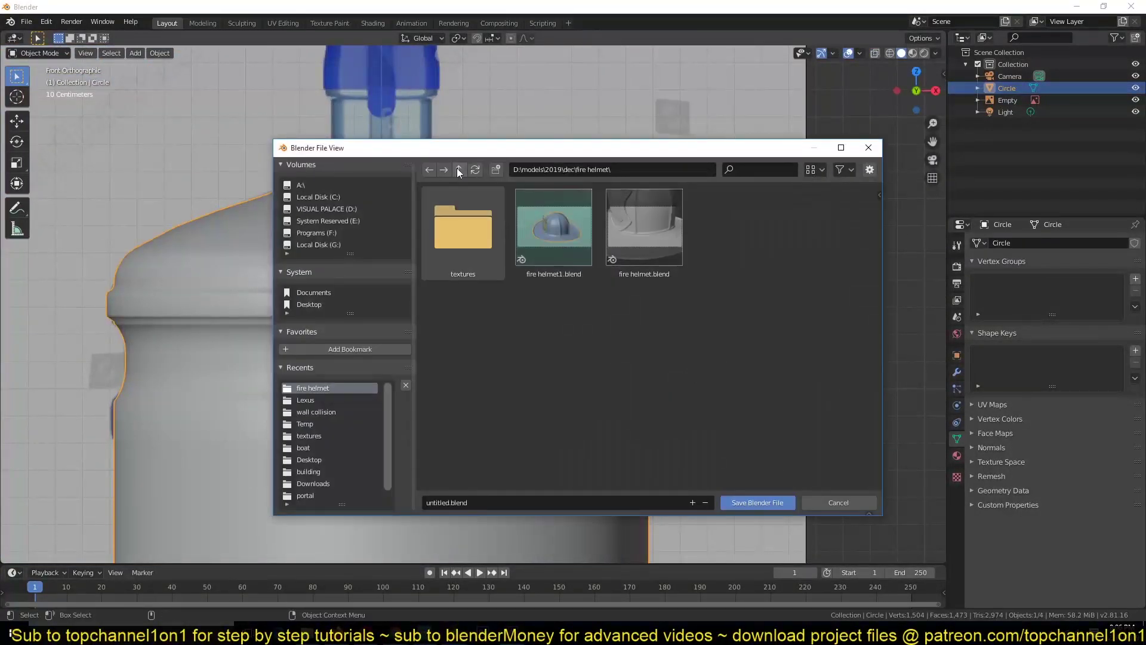
click(459, 173)
click(495, 169)
key(Return)
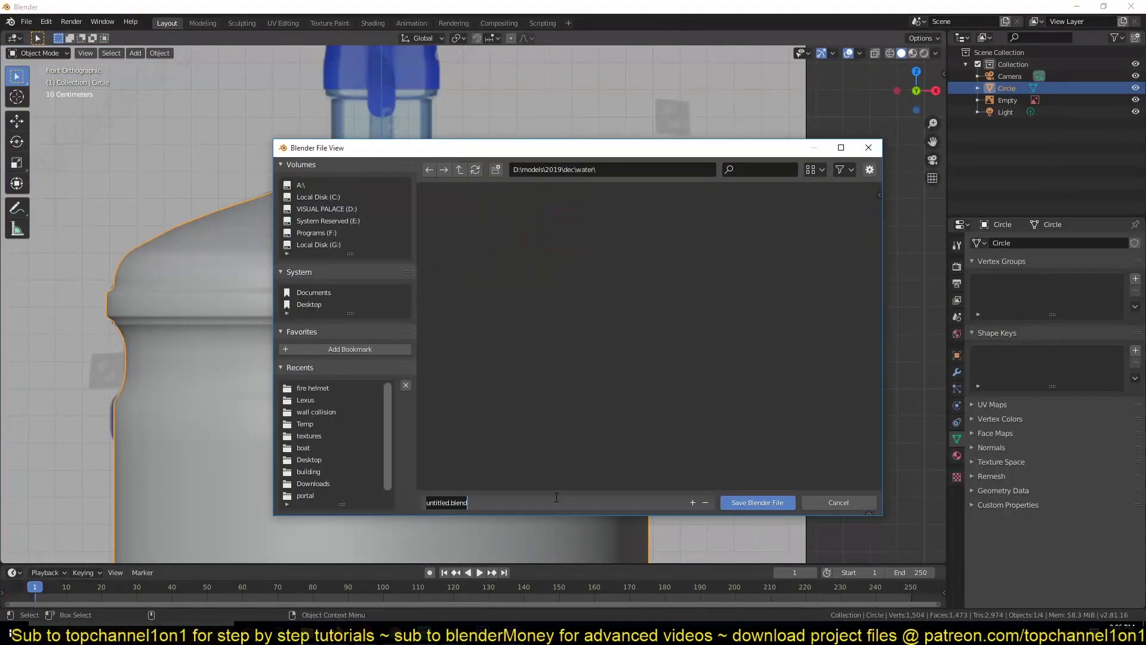
text(water)
key(Return)
key(Tab)
scroll(606, 376, up, 5)
key(ctrl+r)
click(673, 284)
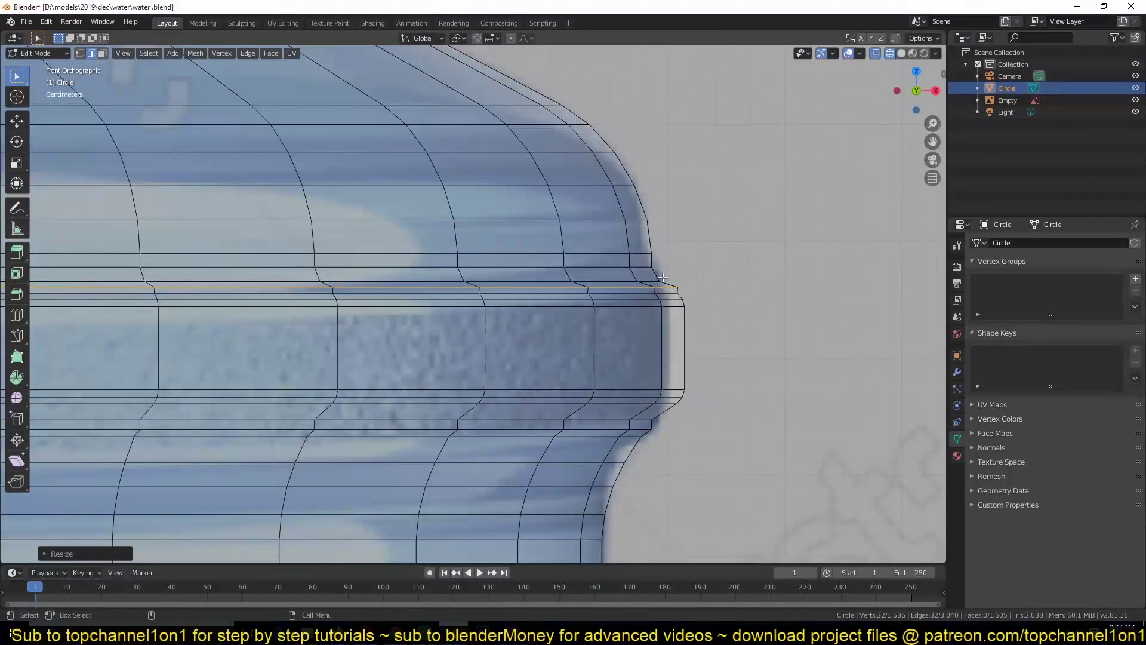
Move the new loop cut up slightly to position the second ridge.
key(g)
key(g)
click(679, 268)
alt+click(661, 345)
key(ctrl+KP_Add)
key(ctrl+KP_Add)
key(ctrl+KP_Add)
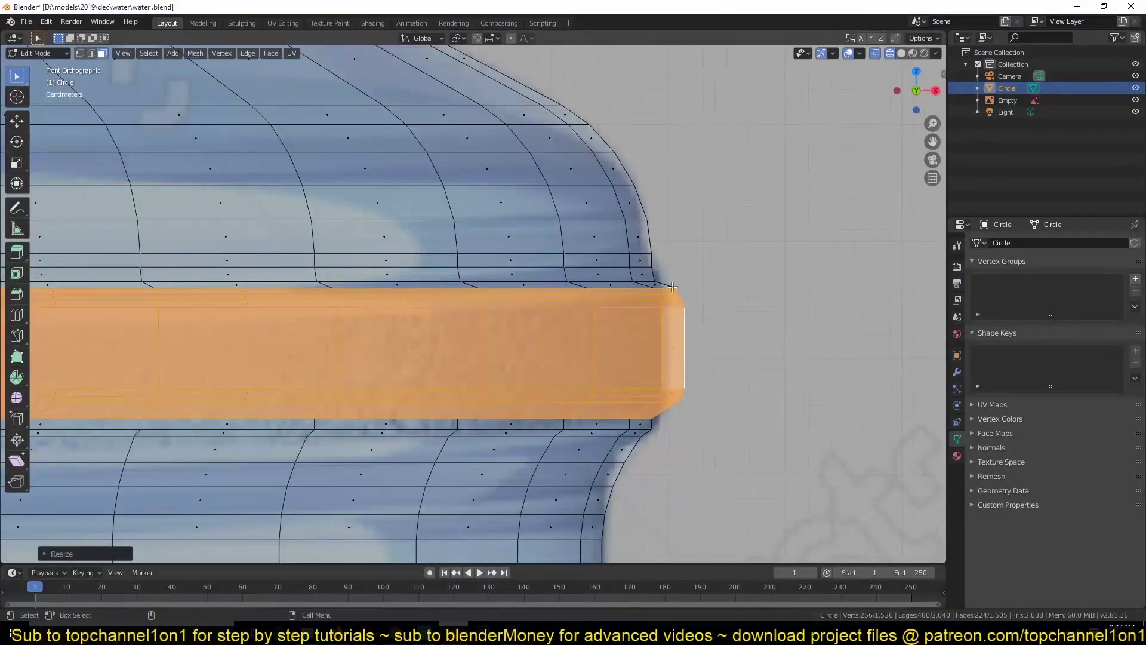
key(alt+a)
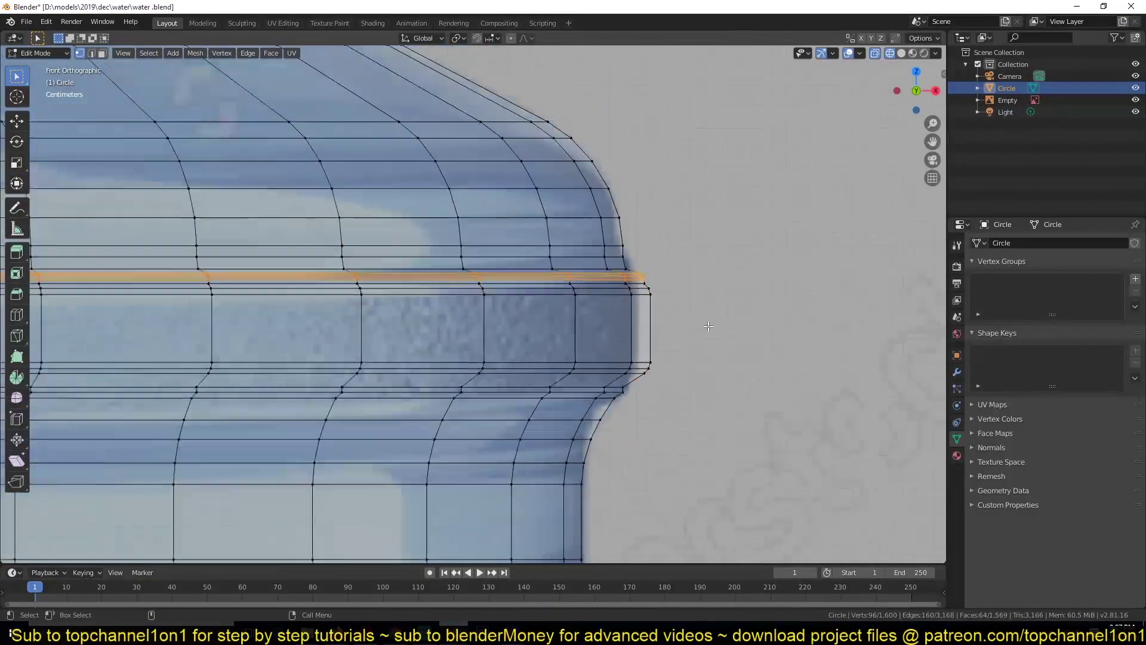
Grow a face band below the first ridge and fatten it outward into a second ridge.
alt+click(647, 401)
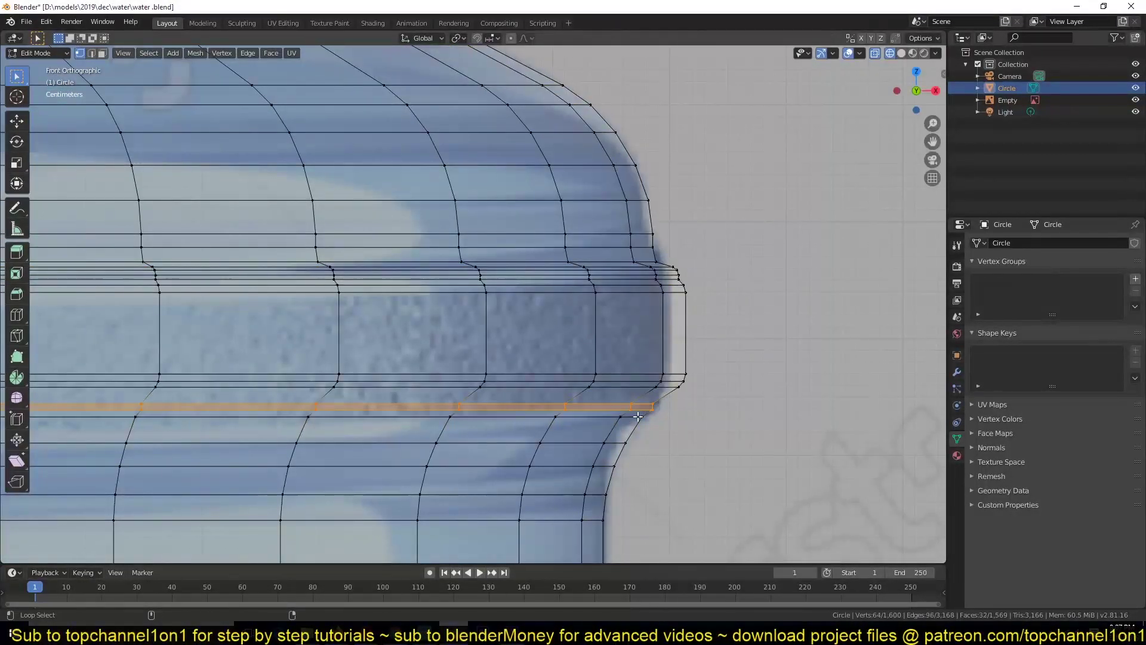
key(3)
scroll(630, 423, down, 3)
key(ctrl+KP_Add)
key(ctrl+KP_Add)
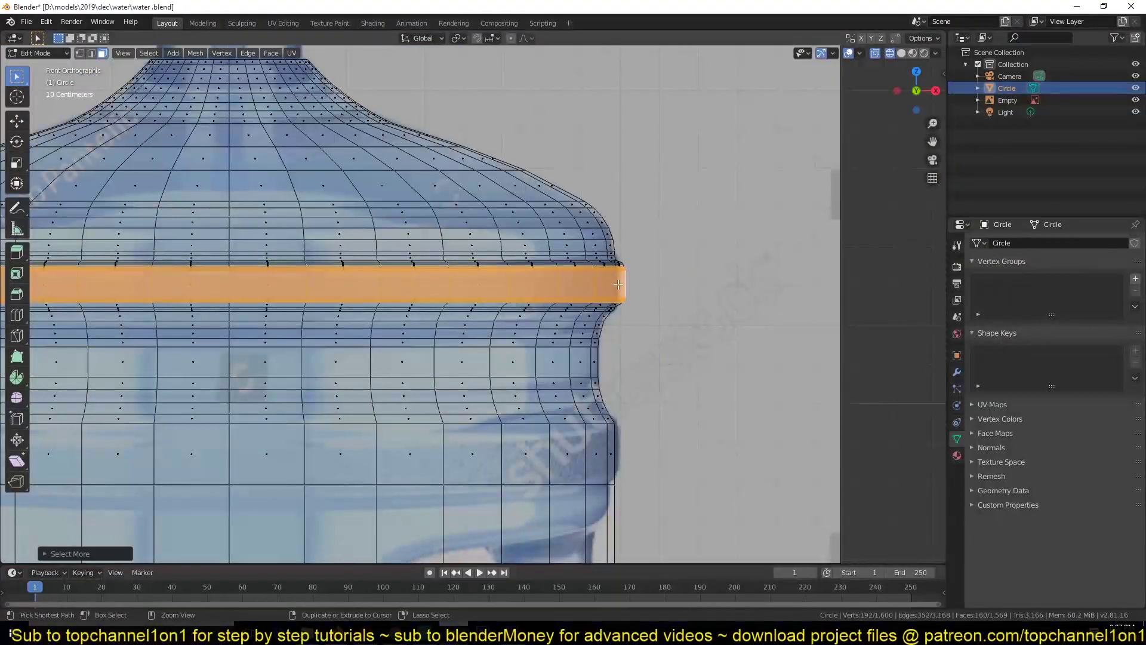
key(ctrl+KP_Add)
shift+middle_drag(618, 285, 616, 451)
key(alt+e)
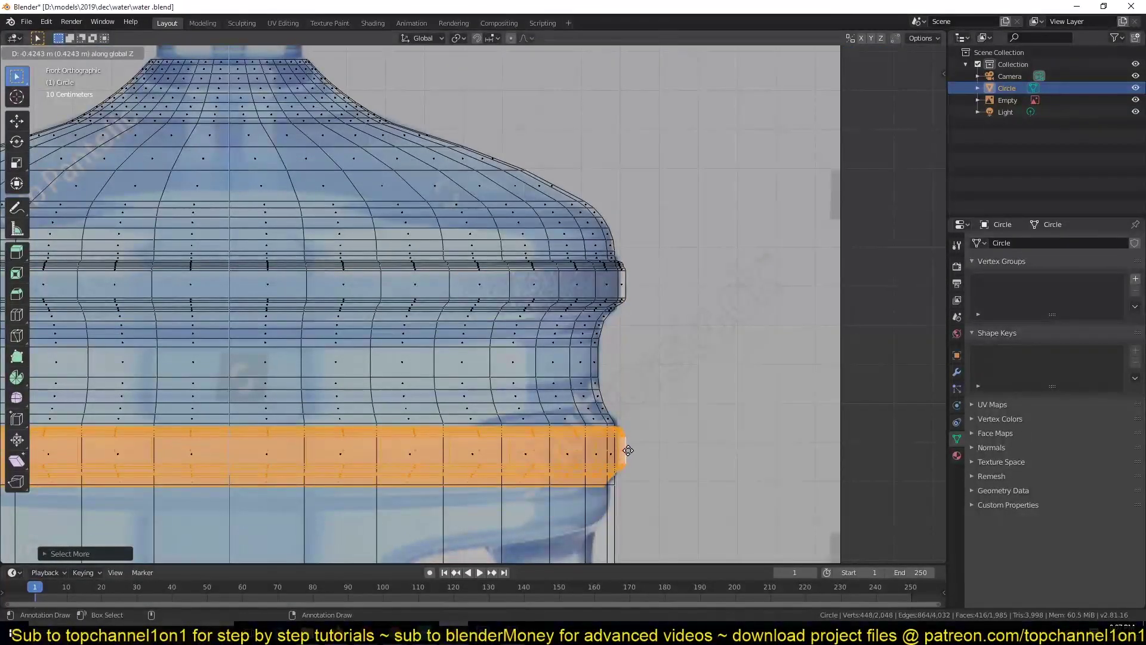
scroll(627, 453, up, 3)
key(alt+a)
Edge-slide the bottom loop of the new ridge into place.
right_click(762, 422)
click(715, 414)
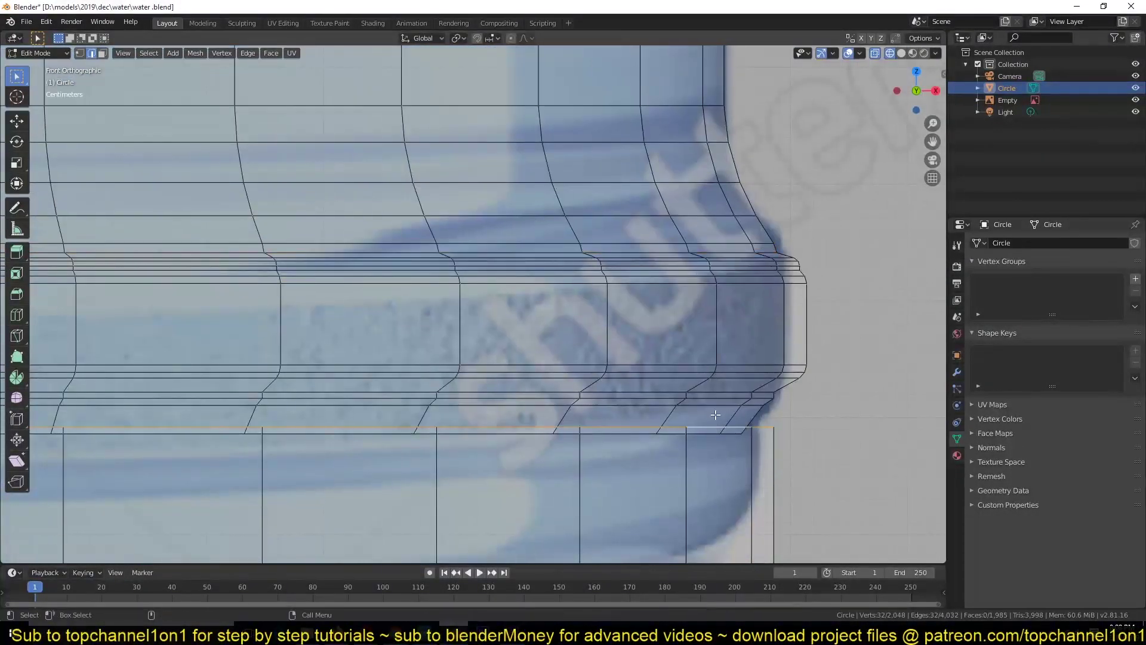
click(721, 422)
Deselect everything and save water.blend.
scroll(681, 363, down, 3)
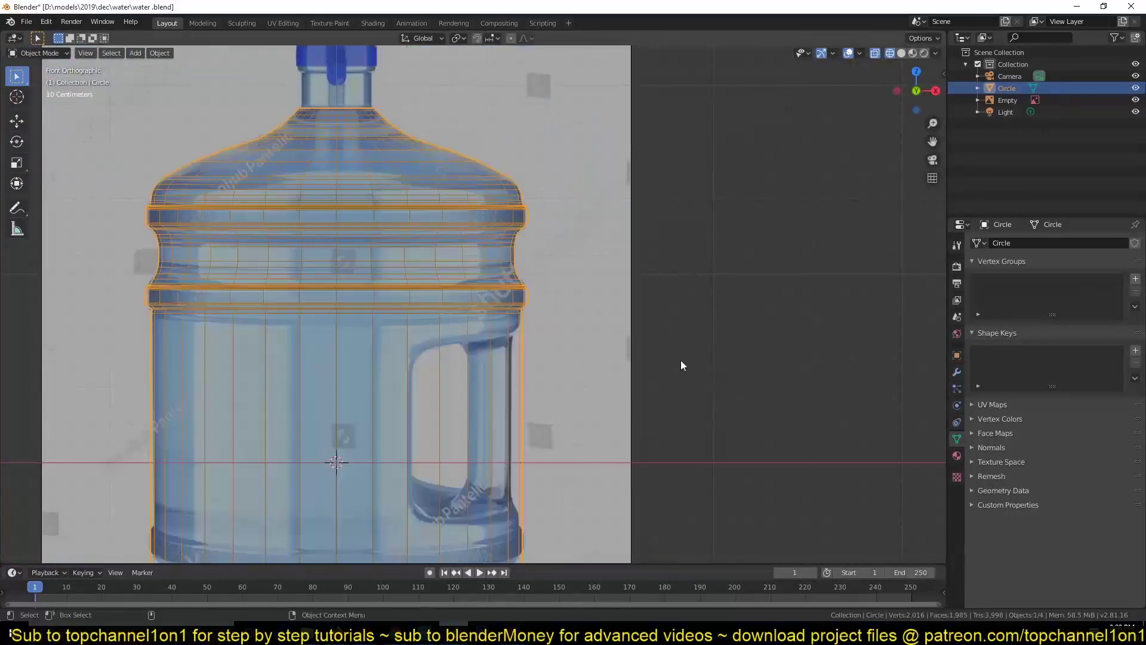
key(alt+a)
scroll(643, 366, up, 3)
scroll(634, 370, up, 2)
key(ctrl+s)
scroll(634, 370, down, 3)
scroll(460, 340, down, 2)
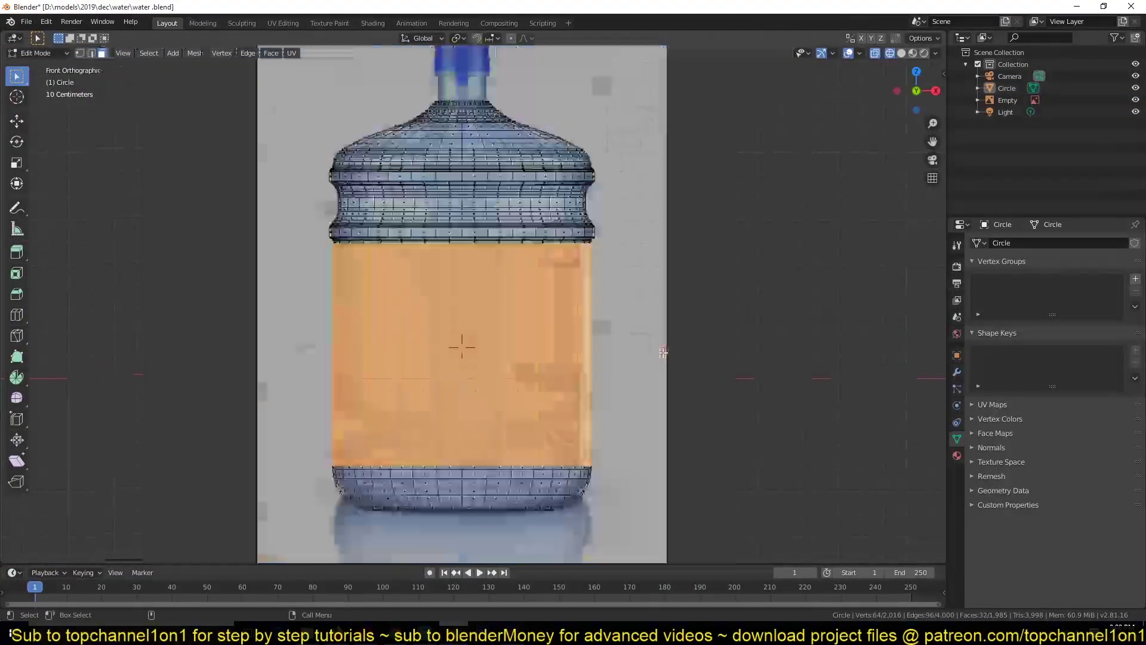
scroll(653, 327, up, 4)
scroll(661, 312, down, 3)
Duplicate a ring and bridge it to the edge loop at the base.
key(shift+d)
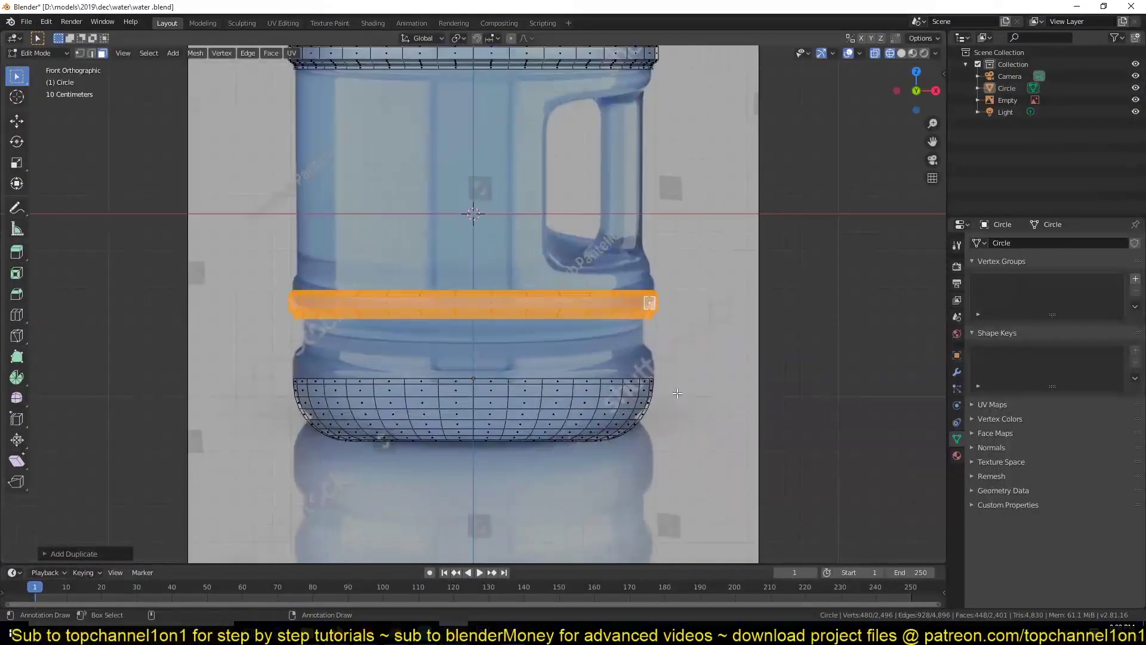
scroll(665, 370, up, 3)
scroll(690, 327, down, 4)
scroll(707, 423, up, 1)
alt+click(706, 423)
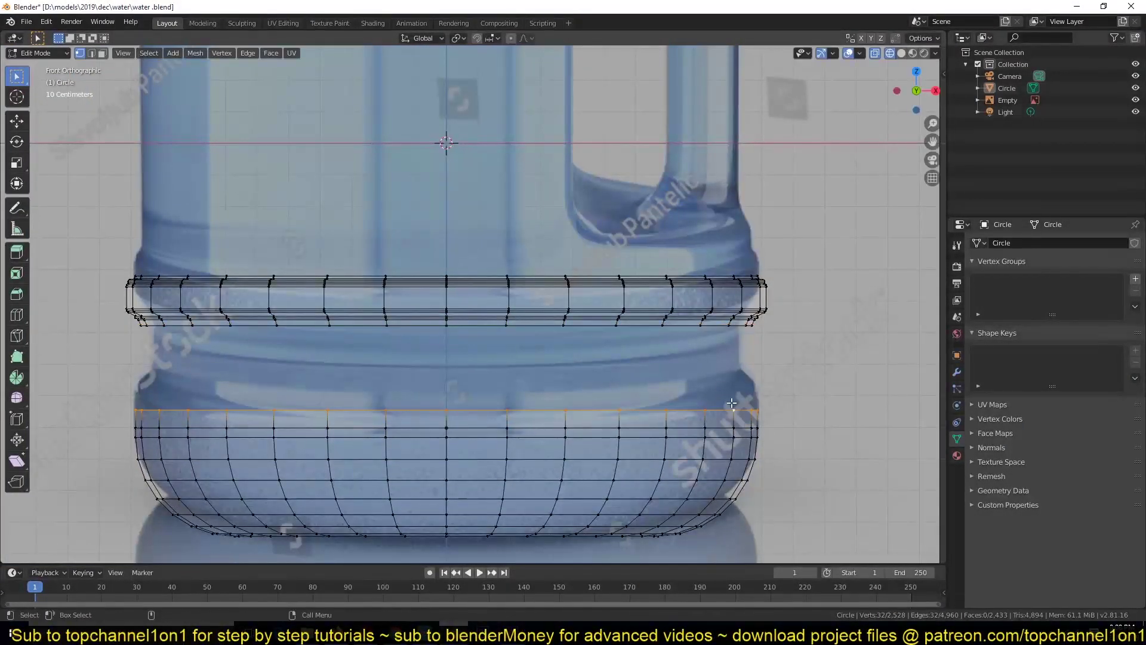
right_click(732, 404)
click(734, 378)
scroll(734, 379, down, 1)
Add a loop cut, then inset and scale the face ring into the lower ridge.
key(ctrl+r)
click(838, 411)
key(s)
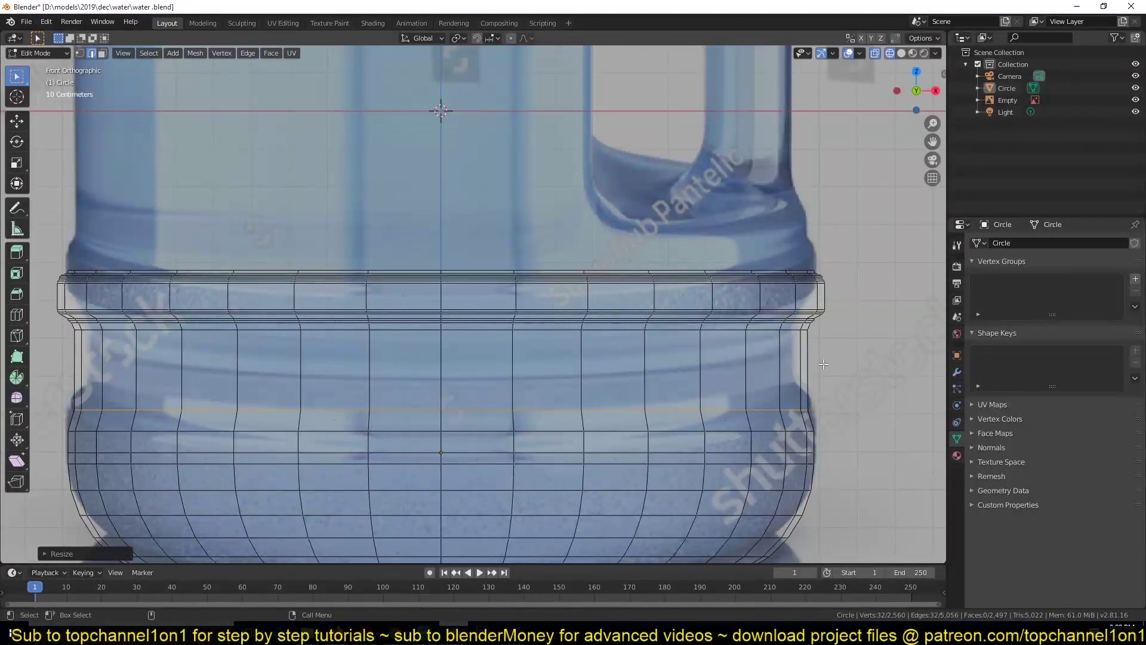
alt+shift+click(824, 364)
key(i)
click(871, 280)
key(s)
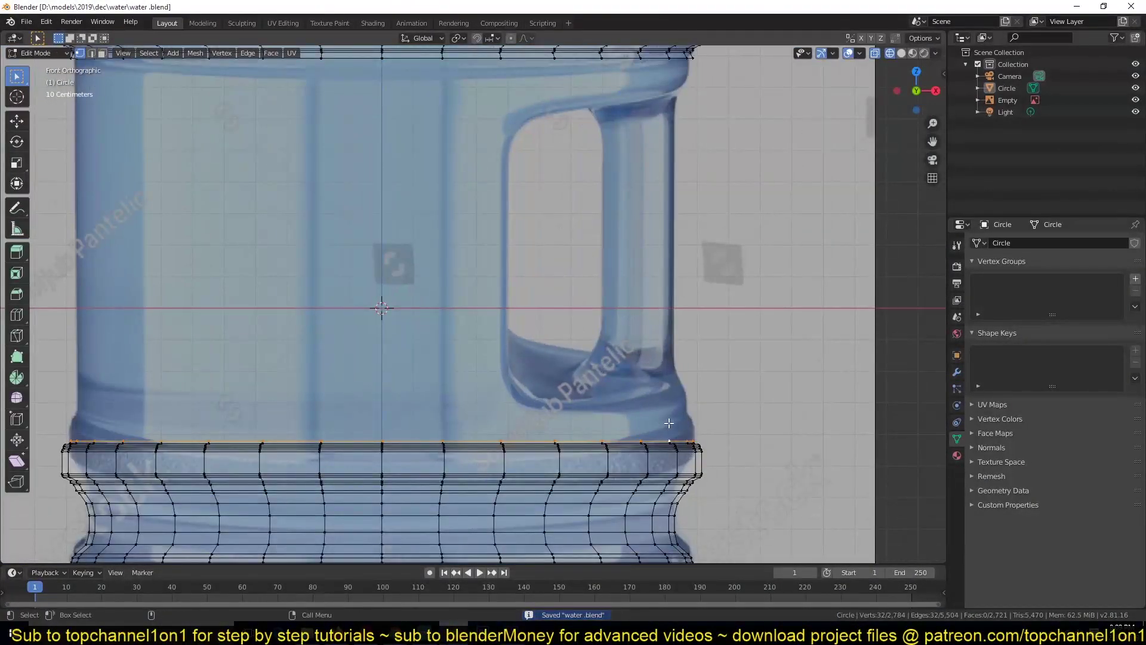
scroll(668, 422, up, 2)
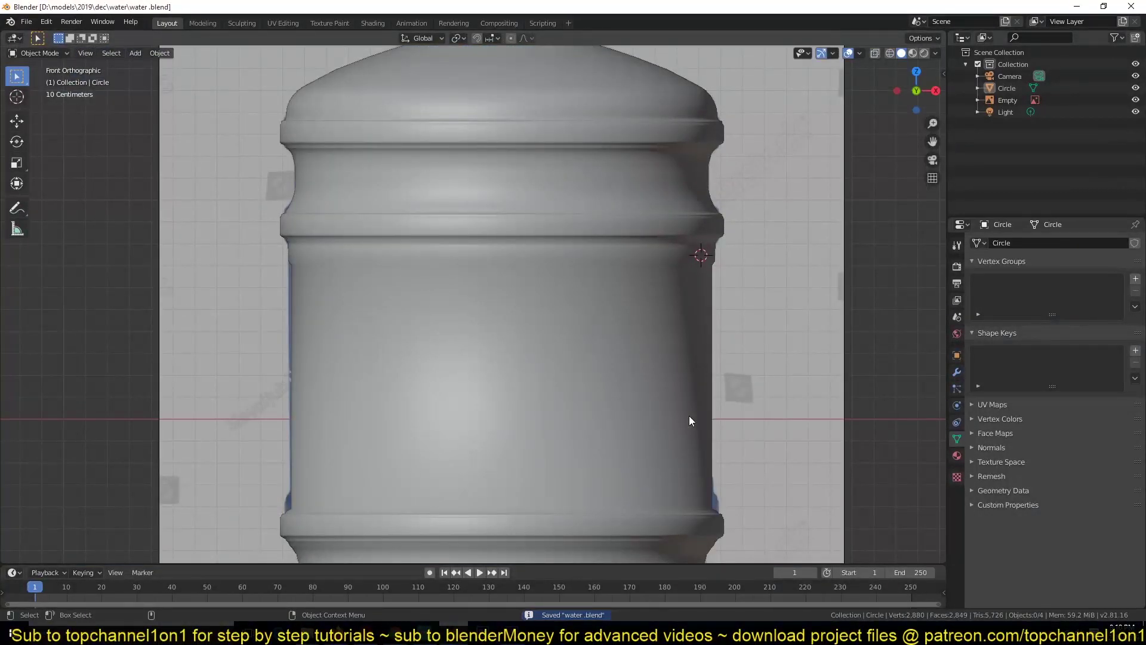
Turn on X-Ray shading for the bottle body and add a plane at the 3D cursor.
click(689, 416)
click(935, 52)
click(934, 215)
scroll(651, 329, up, 5)
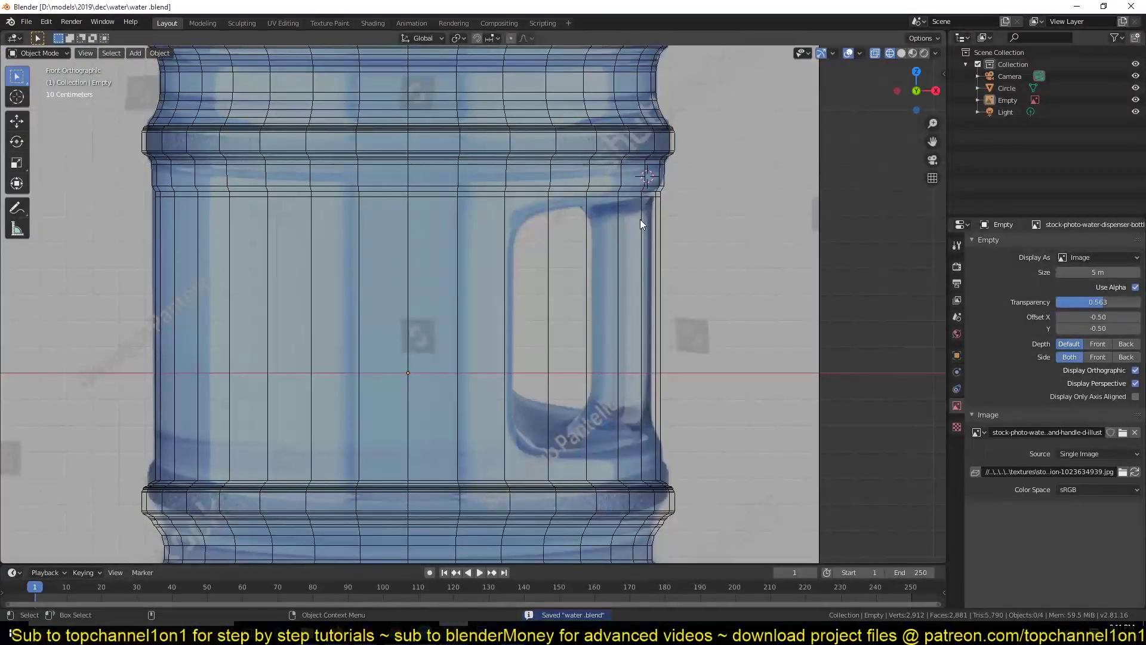
key(shift+a)
click(674, 217)
Rotate the plane 90° on X, resize it, and move it over the handle area.
key(r)
key(x)
key(9)
key(0)
key(Return)
scroll(664, 324, up, 2)
key(g)
key(x)
click(659, 330)
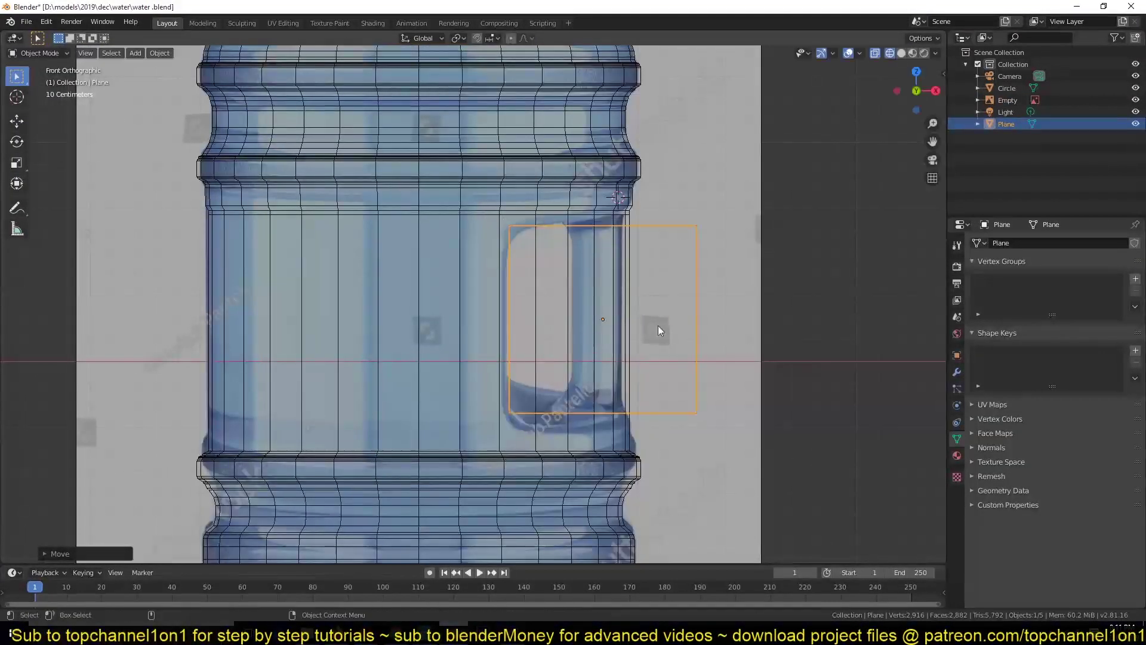
scroll(695, 291, up, 2)
Reshape the plane's edges and extrude it into a thick cutter block through the bottle.
key(Tab)
key(Tab)
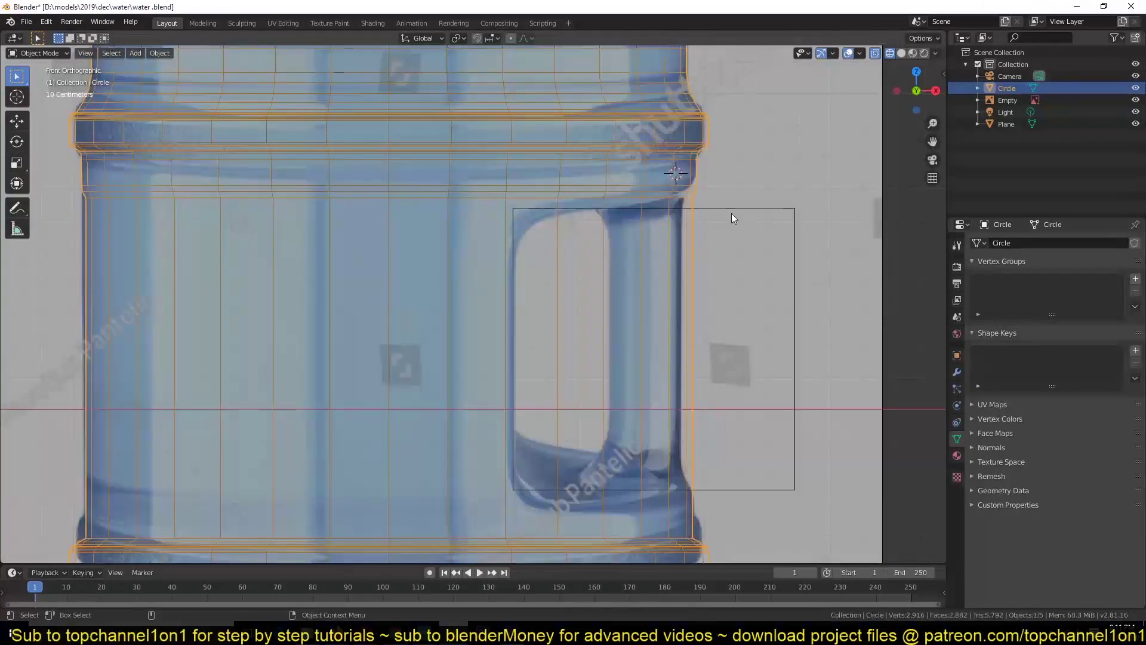
key(Tab)
key(Tab)
key(Tab)
key(s)
click(629, 333)
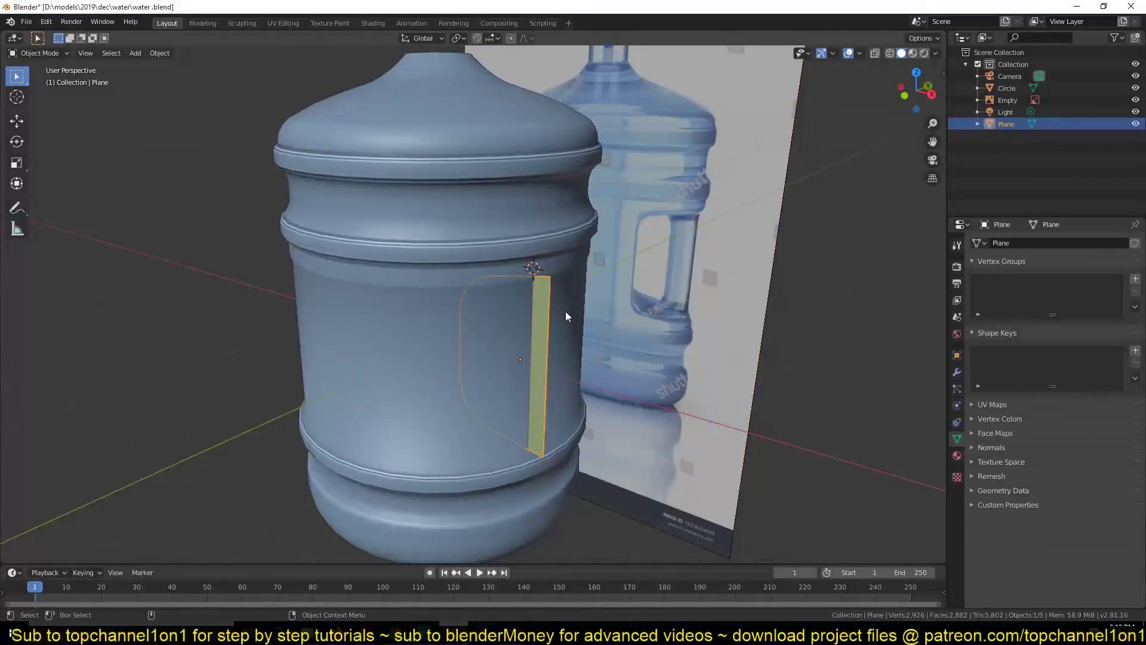
click(513, 343)
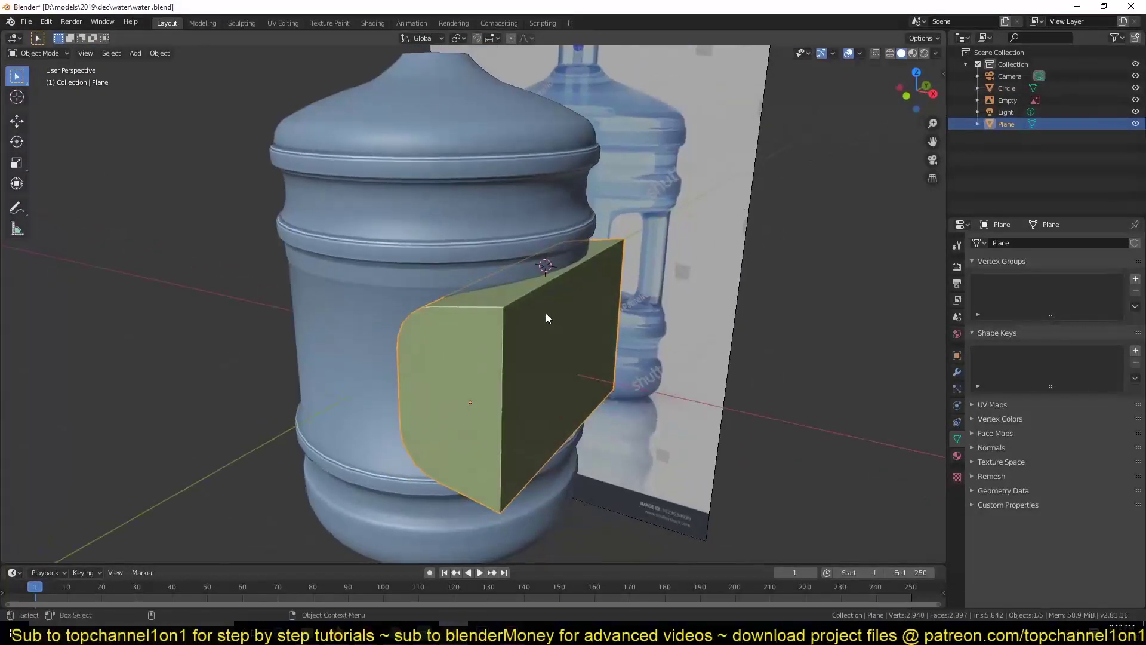
middle_drag(542, 323, 546, 285)
key(ctrl+s)
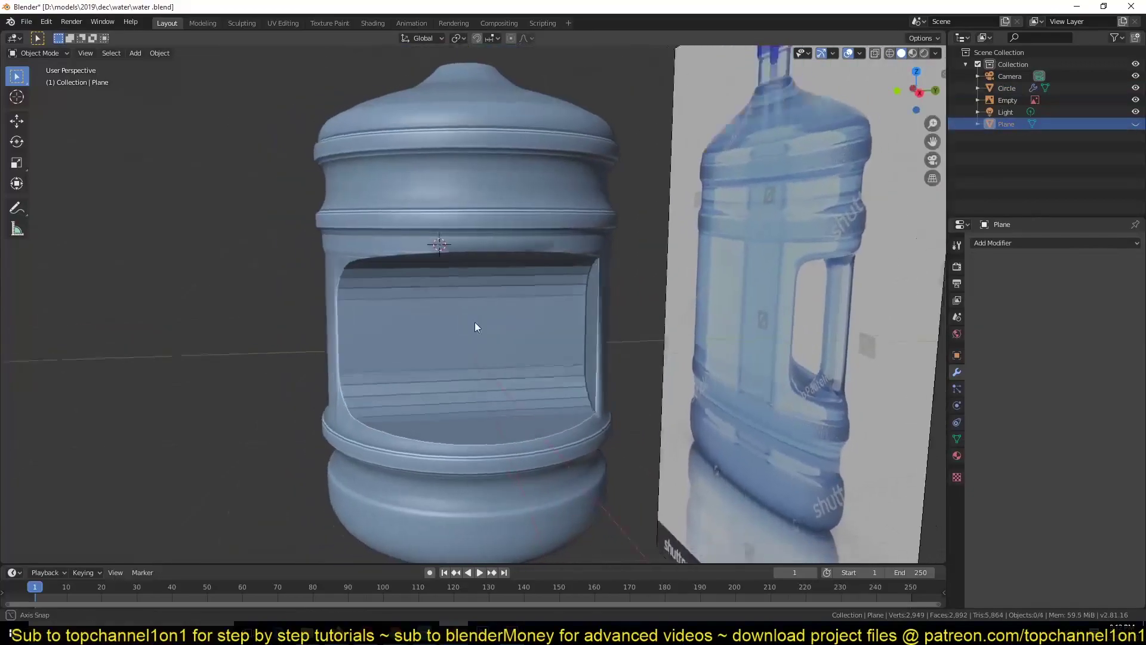
mouse_move(476, 327)
middle_down()
mouse_move(556, 324)
mouse_move(576, 338)
middle_up()
key(alt+h)
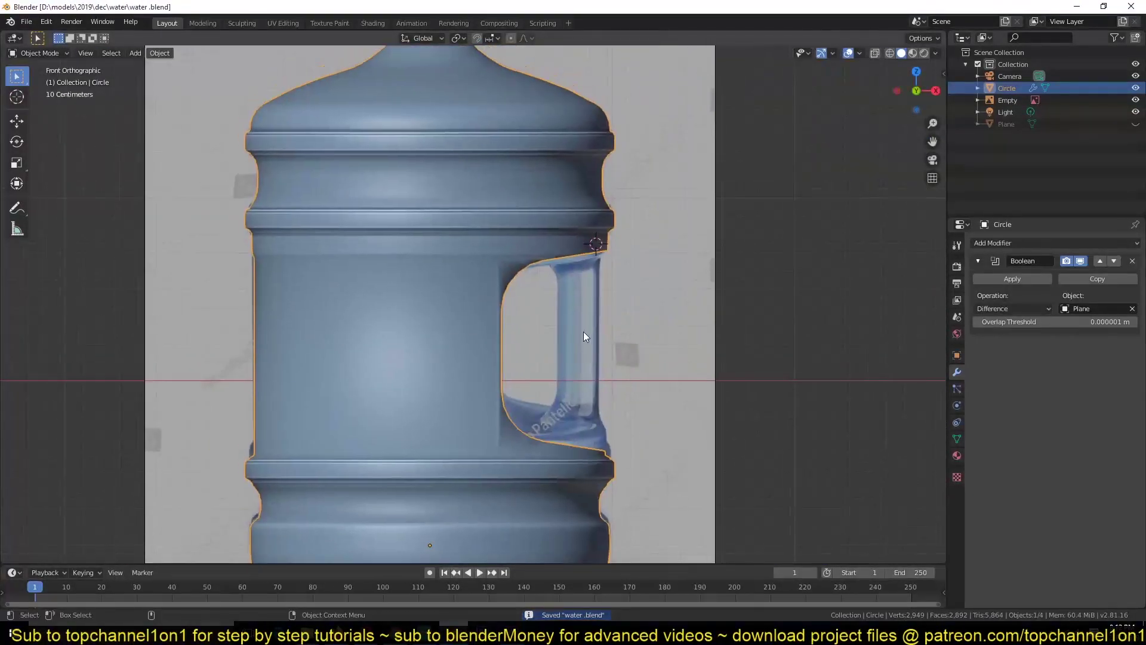
Shrink the cutter block slightly in height, select it, and save the file.
key(s)
key(z)
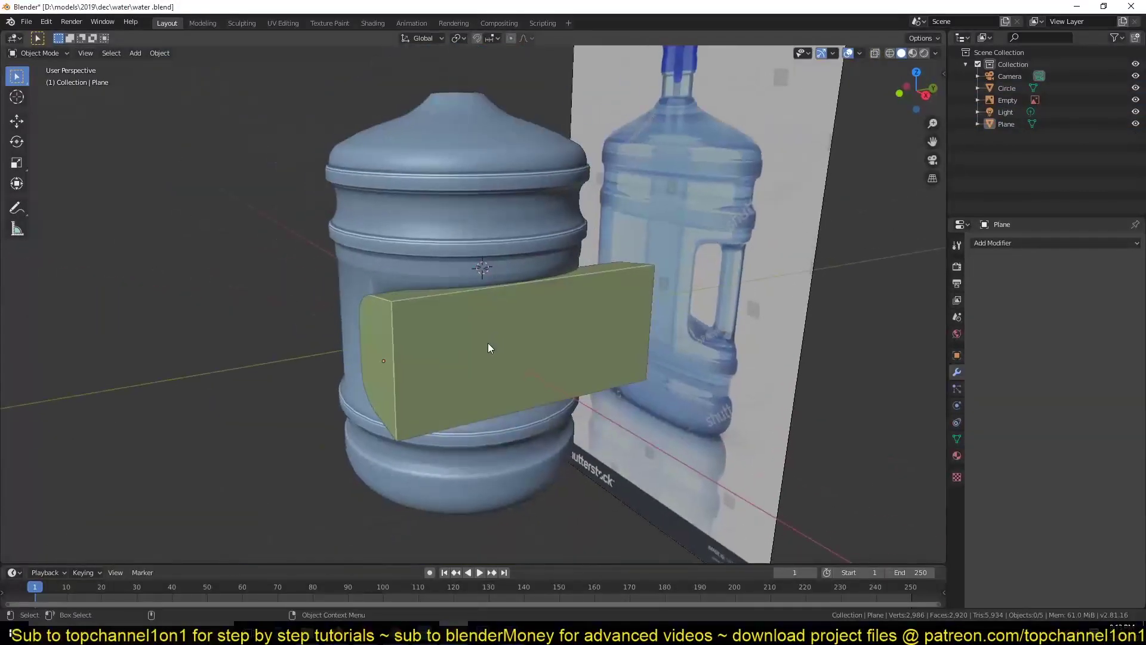
click(488, 342)
key(ctrl+s)
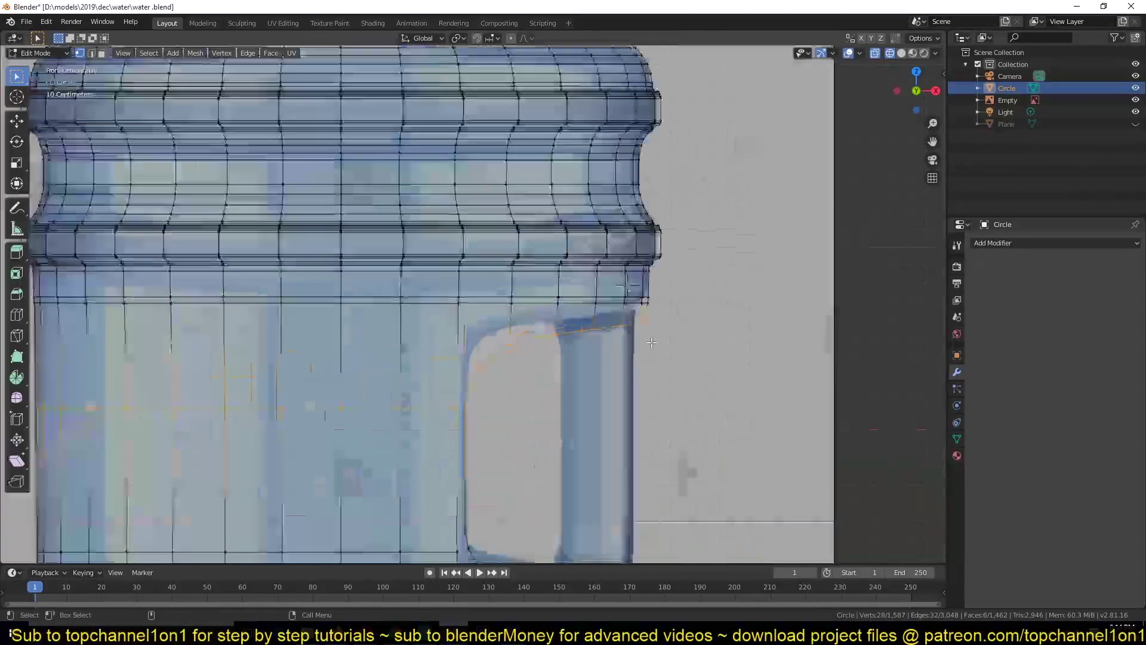
Extrude the handle opening's edge vertices and flatten them to zero width on X.
drag(156, 293, 606, 393)
scroll(606, 394, up, 3)
key(e)
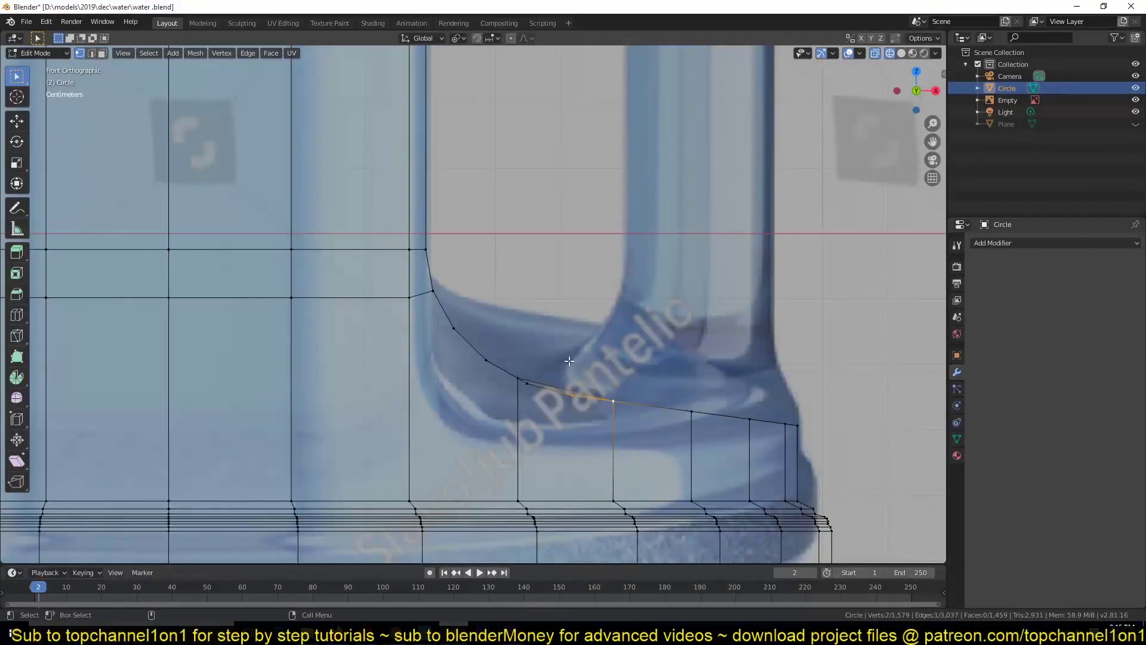
key(Return)
key(s)
scroll(504, 394, up, 3)
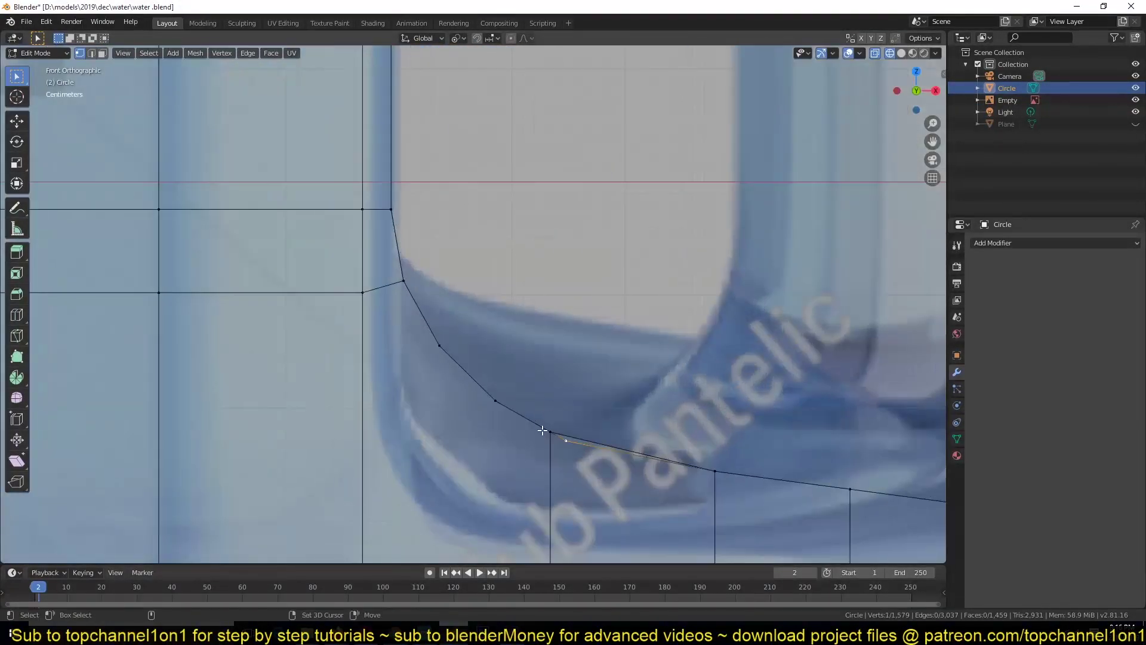
key(ctrl+s)
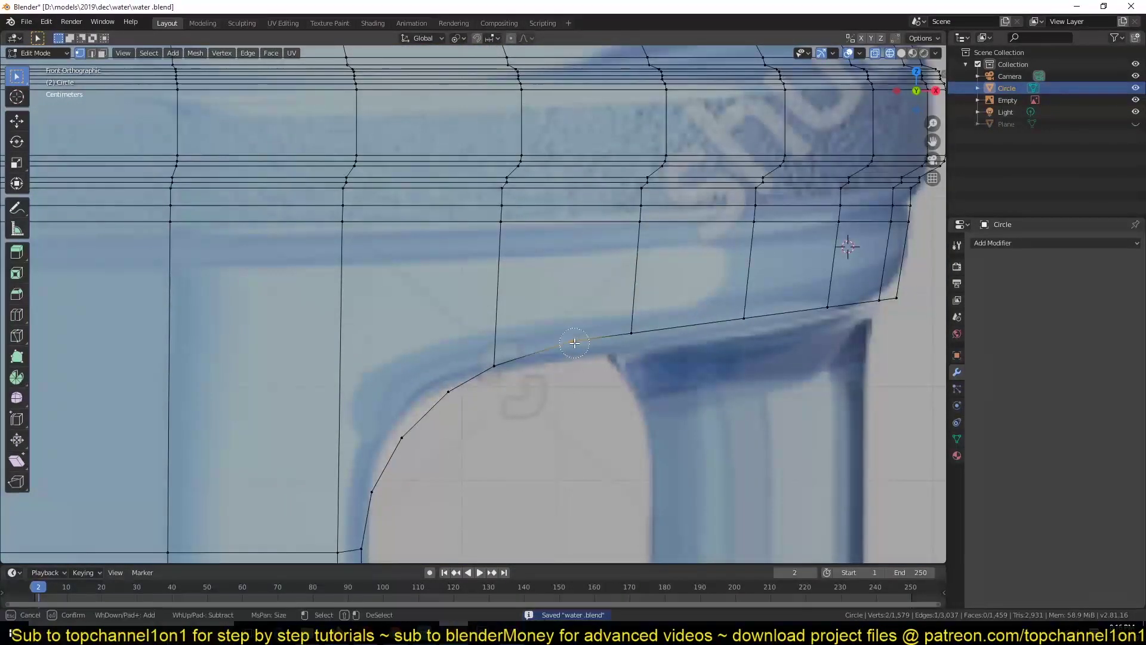
key(Escape)
key(s)
key(x)
key(0)
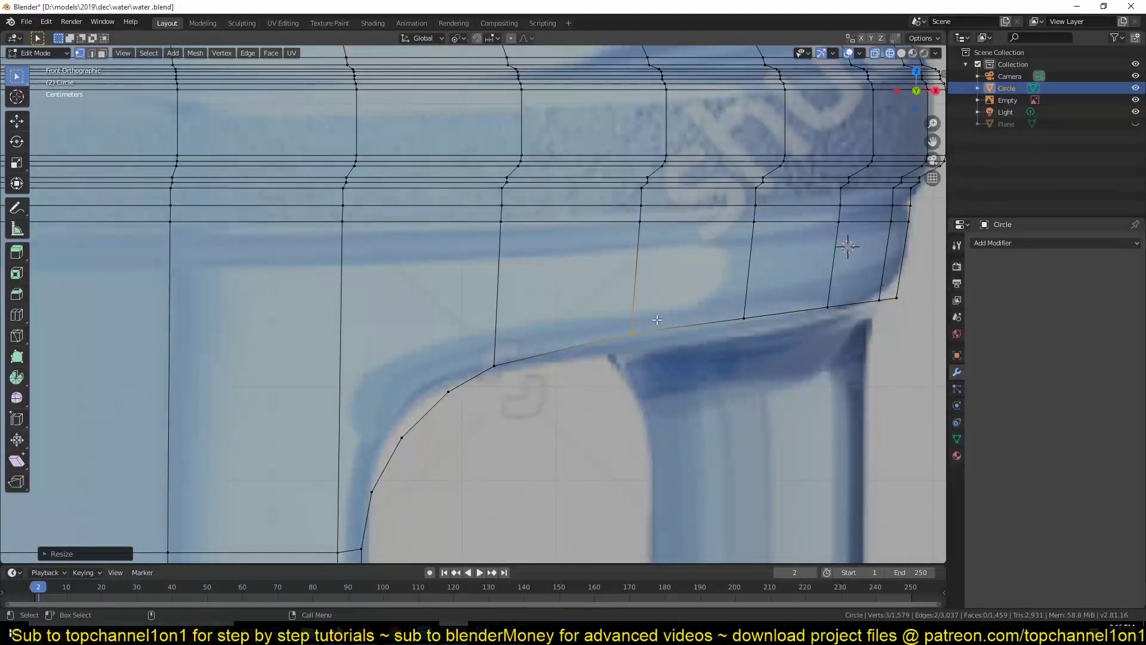
Loop-select the stray inner faces inside the handle opening and delete them.
middle_drag(657, 320, 345, 394)
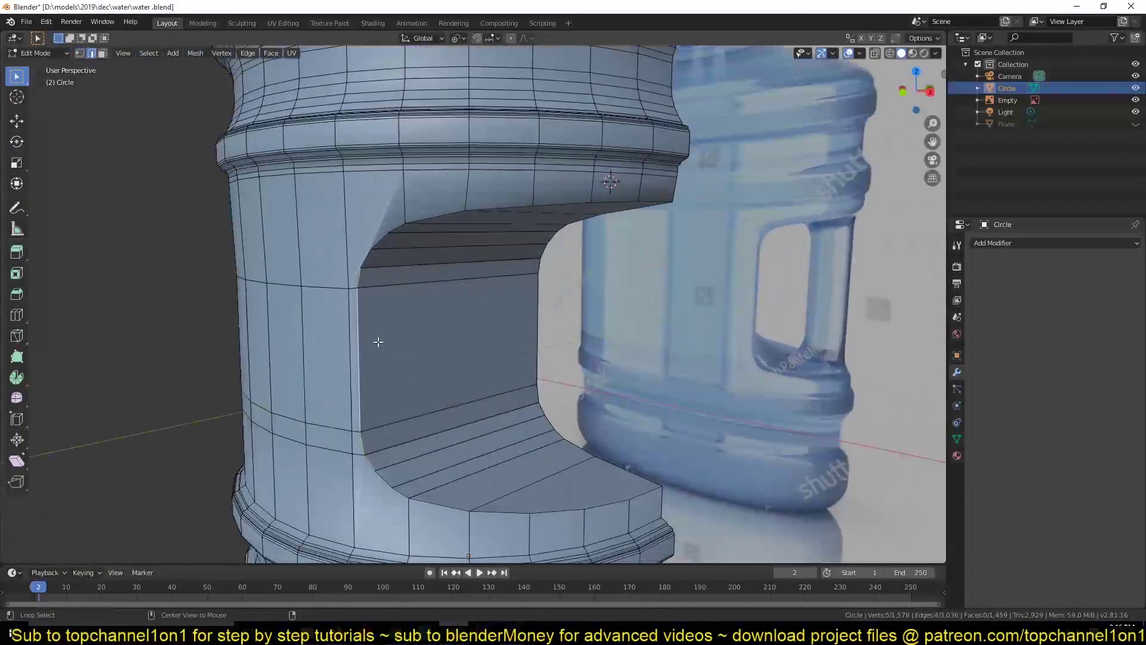
mouse_move(373, 394)
middle_down()
mouse_move(450, 257)
mouse_move(504, 276)
mouse_move(654, 453)
middle_up()
key(ctrl+s)
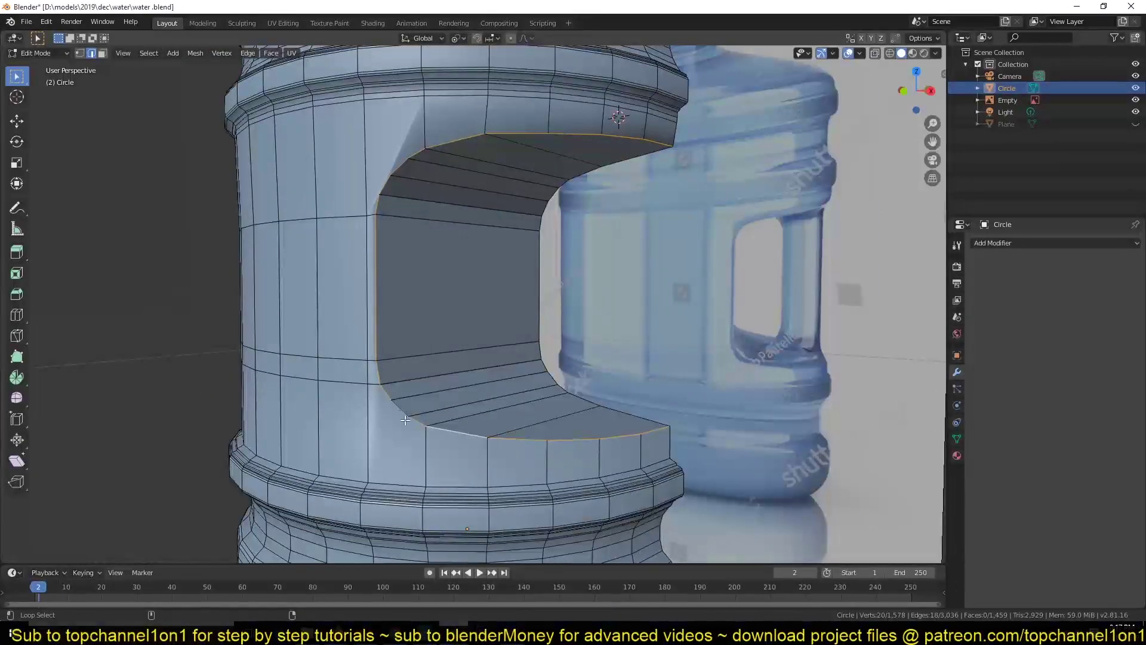
alt+shift+click(404, 420)
key(3)
mouse_move(405, 420)
middle_down()
mouse_move(546, 377)
mouse_move(512, 472)
middle_up()
key(x)
click(512, 481)
key(1)
key(Escape)
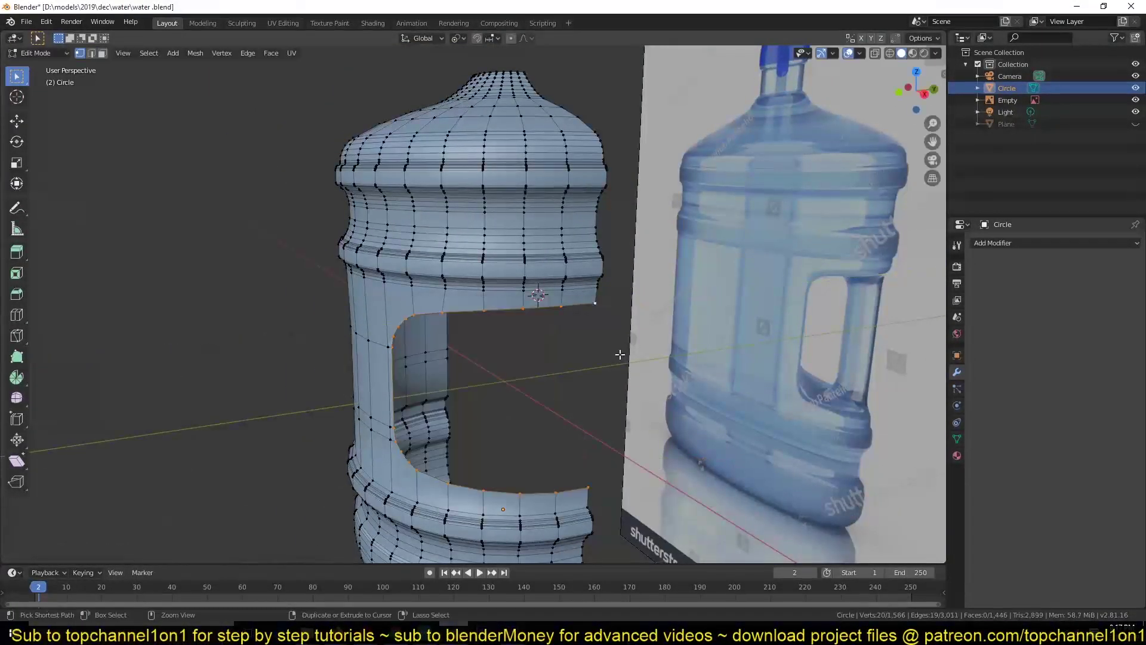
Add a Mirror modifier mirroring on Y instead of X, and save.
click(1015, 243)
click(922, 363)
click(978, 321)
click(978, 308)
key(ctrl+s)
Straighten the curved vertex column beside the opening by scaling it to 0 on Y.
alt+click(653, 398)
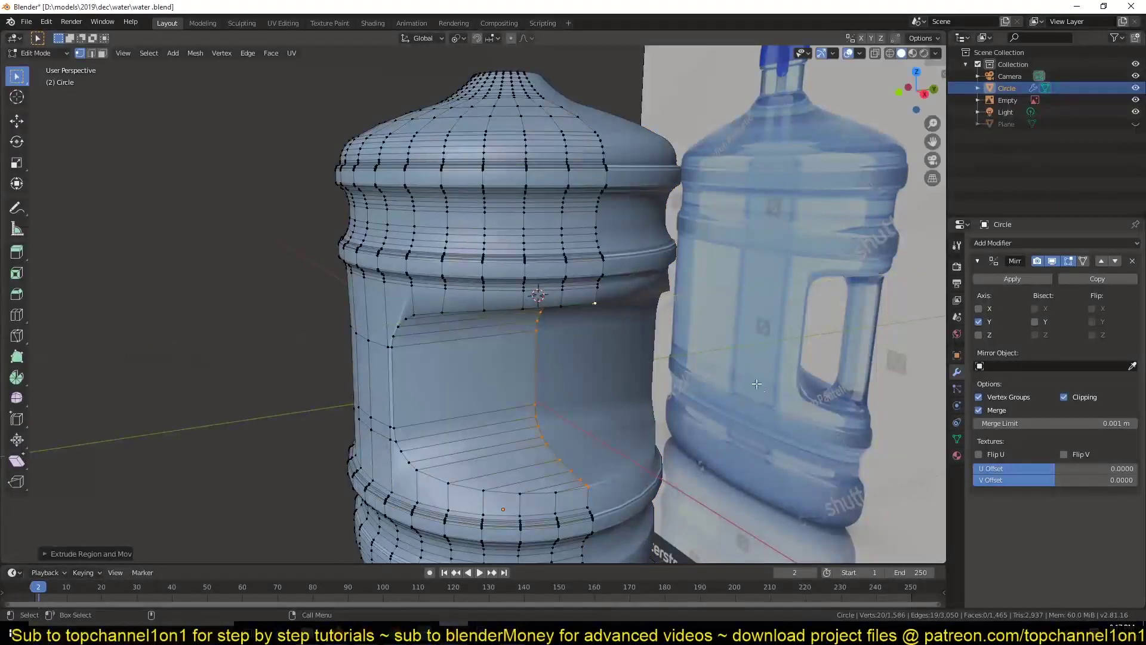
right_click(654, 398)
click(736, 549)
middle_drag(736, 549, 533, 412)
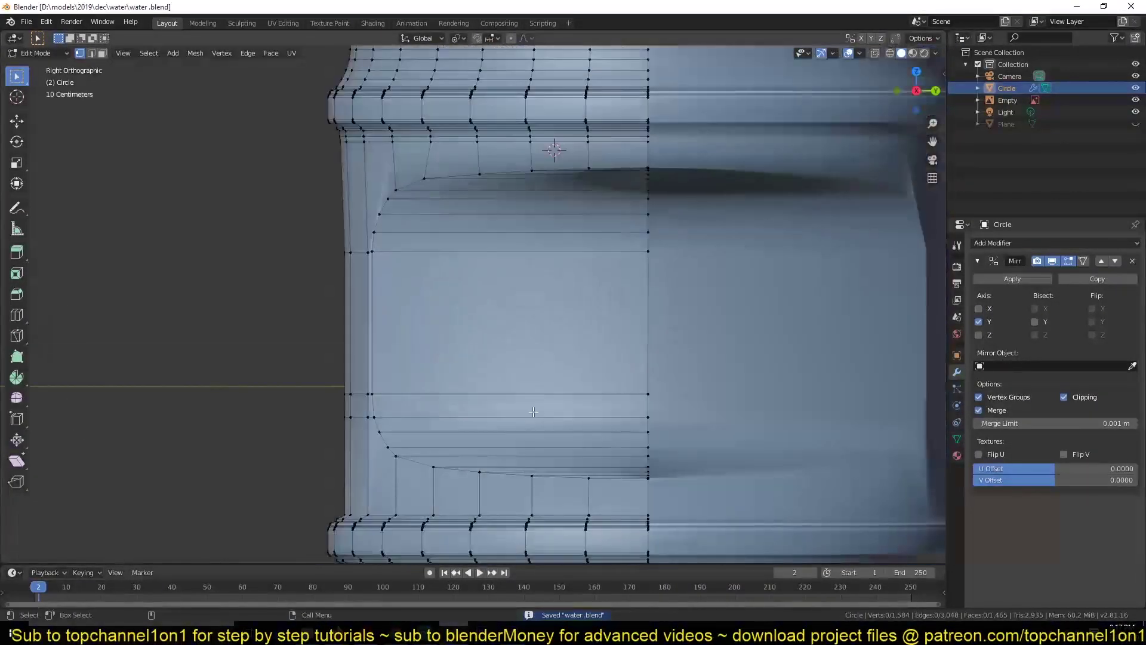
key(s)
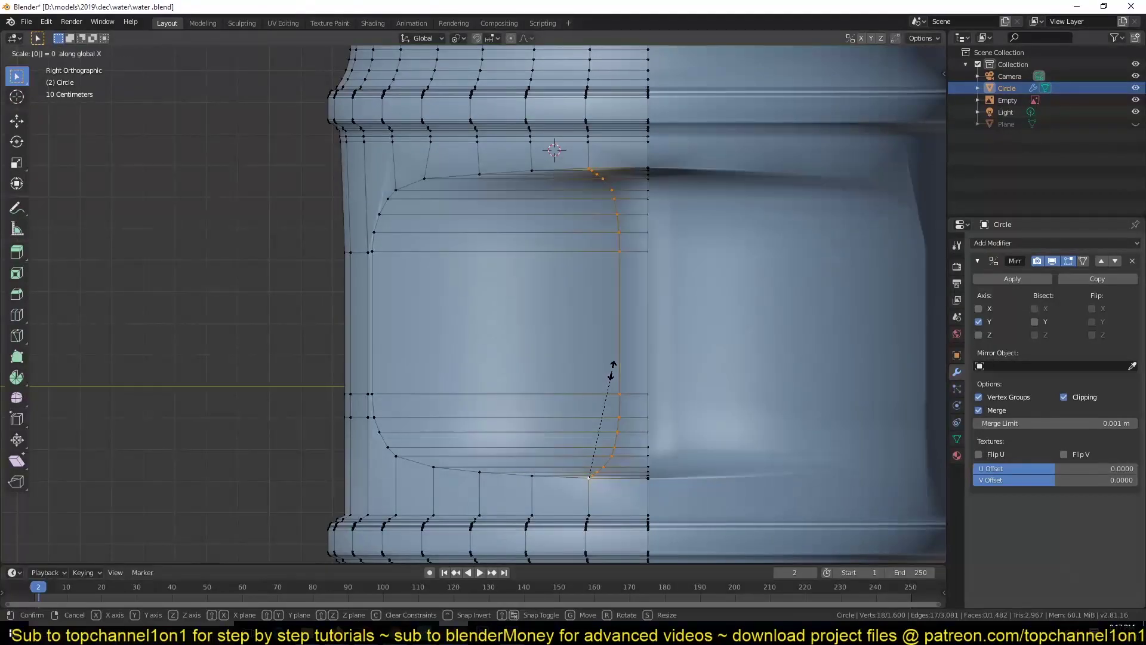
key(y)
key(0)
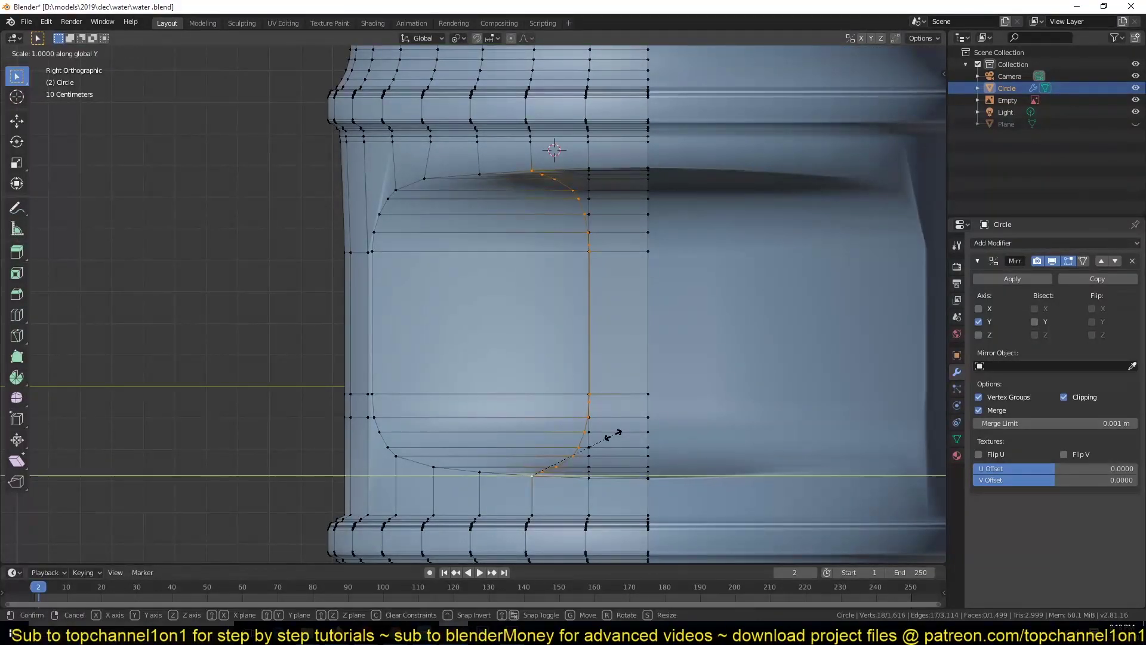
key(0)
key(Return)
Add an edge loop near the opening and merge overlapping vertices by distance.
click(538, 383)
right_click(541, 263)
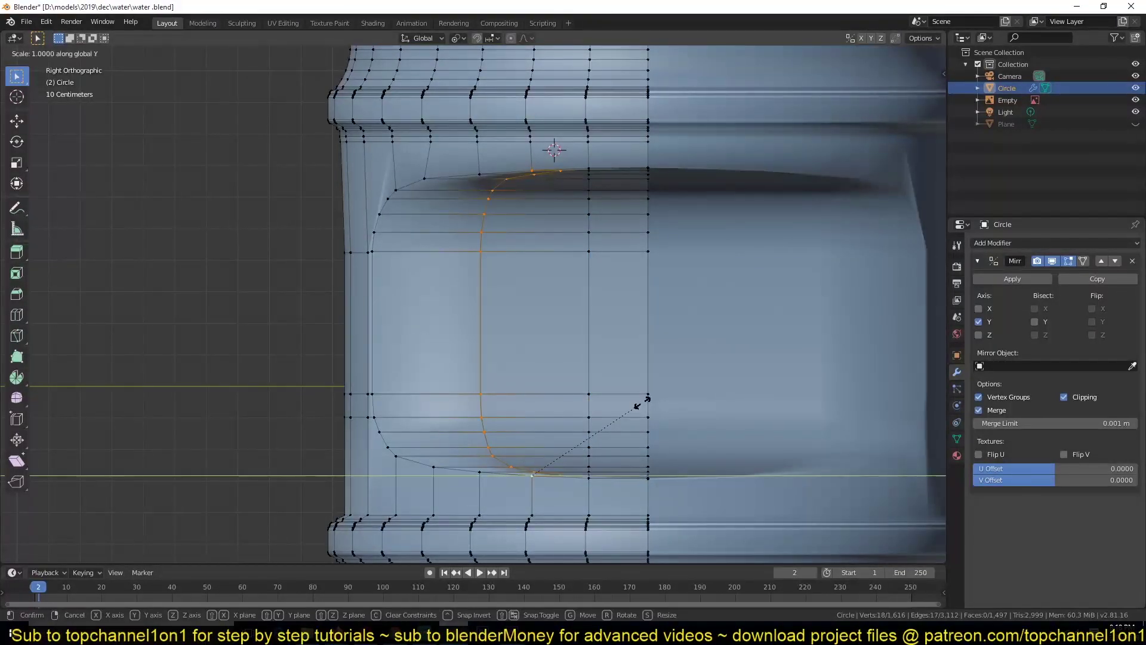
key(0)
key(Return)
middle_drag(647, 398, 524, 315)
right_click(524, 315)
click(597, 356)
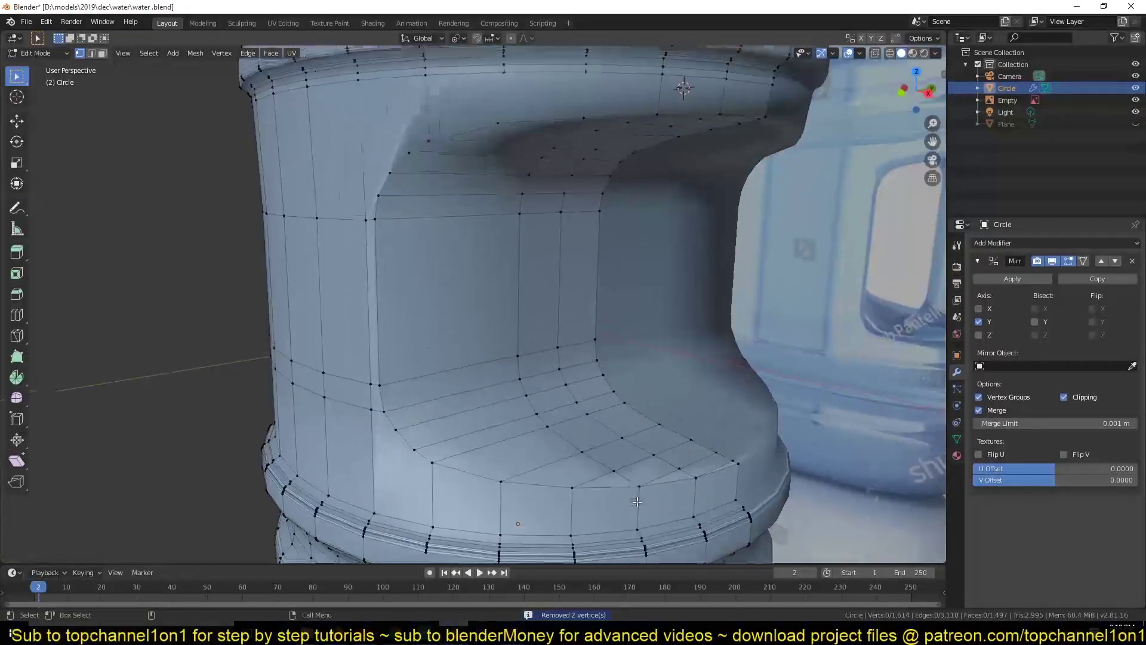
Bevel the edge loop at the bottom of the opening into a strip and save.
key(2)
click(647, 323)
mouse_move(637, 501)
middle_down()
mouse_move(647, 323)
mouse_move(572, 313)
mouse_move(481, 168)
middle_up()
key(ctrl+s)
alt+shift+click(482, 168)
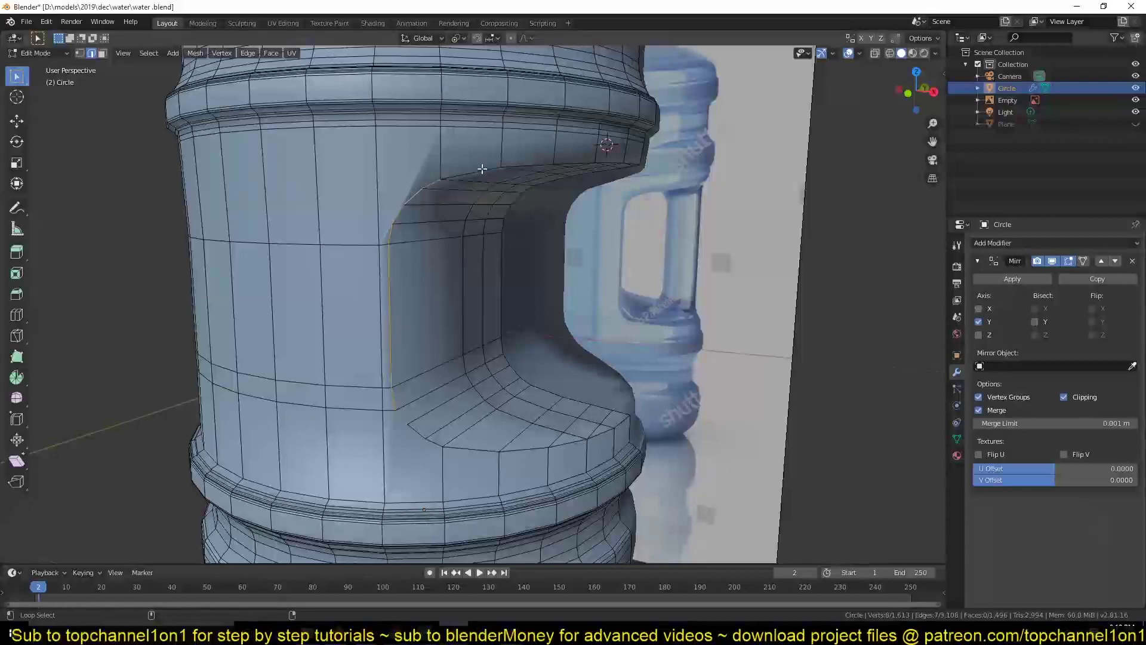
key(ctrl+b)
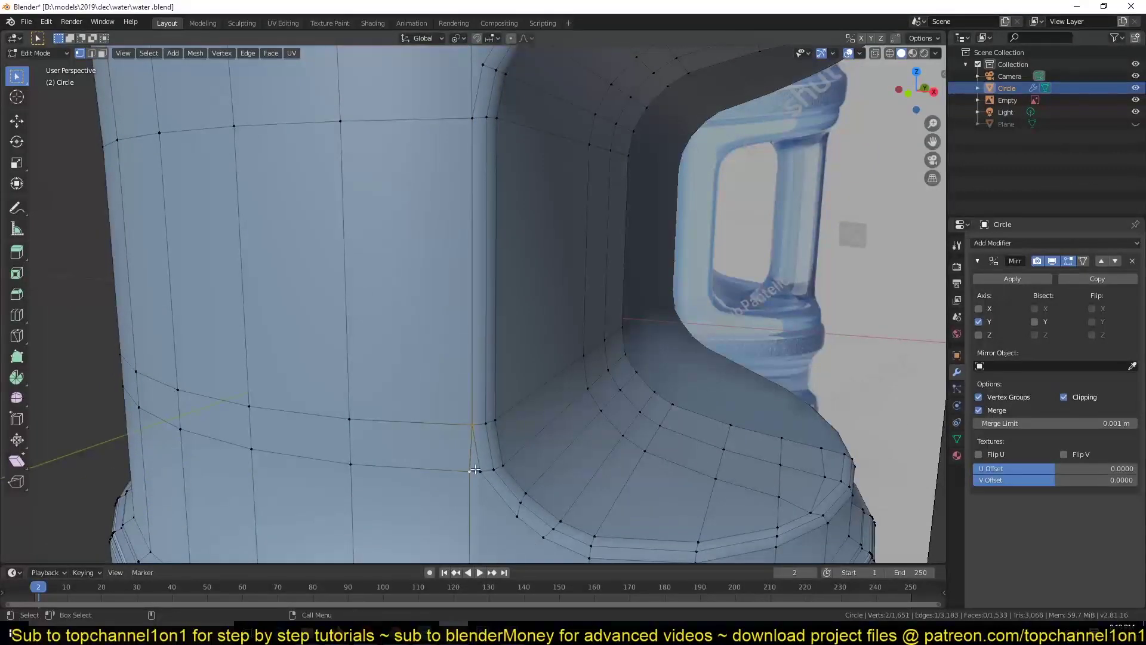
scroll(475, 470, down, 5)
middle_drag(474, 469, 527, 373)
scroll(527, 374, up, 4)
key(ctrl+s)
scroll(507, 305, up, 3)
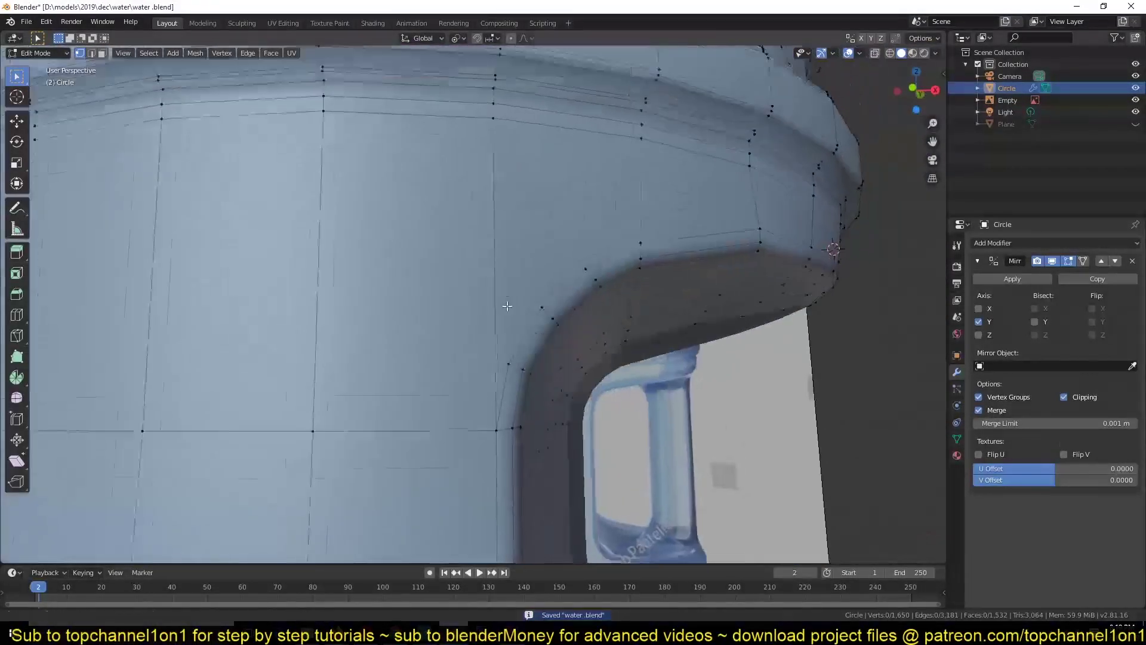
scroll(507, 306, down, 3)
Add a vertex joined to the two selected ones and cut a new edge loop.
ctrl+right_click(490, 240)
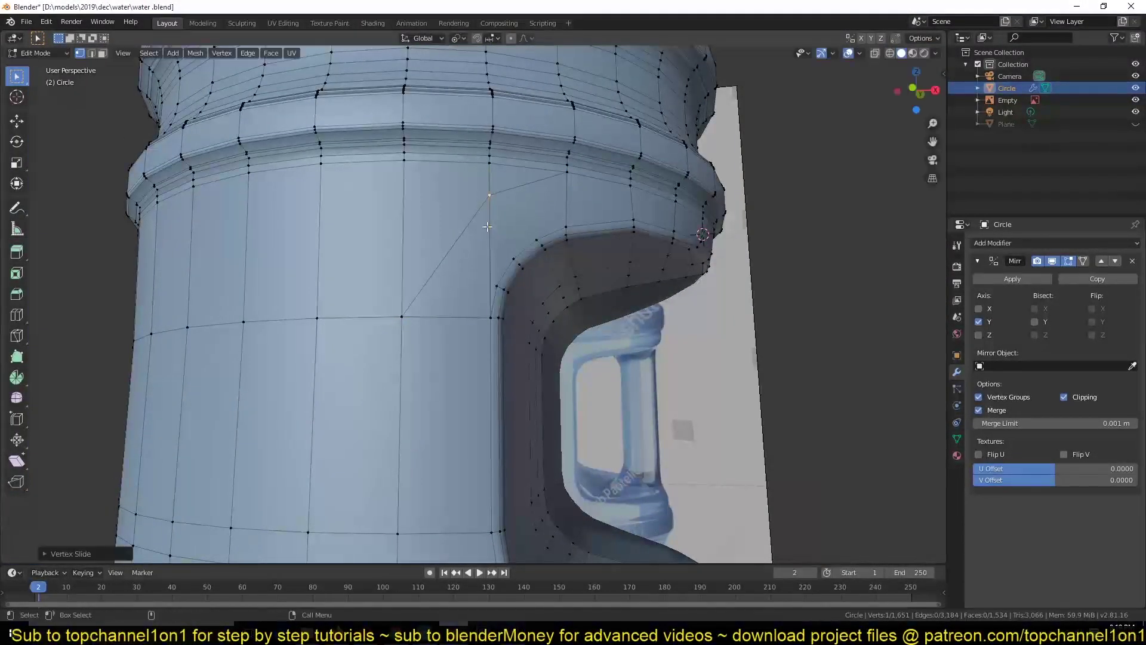
scroll(487, 227, up, 2)
scroll(486, 224, up, 1)
scroll(485, 221, up, 1)
scroll(484, 219, up, 1)
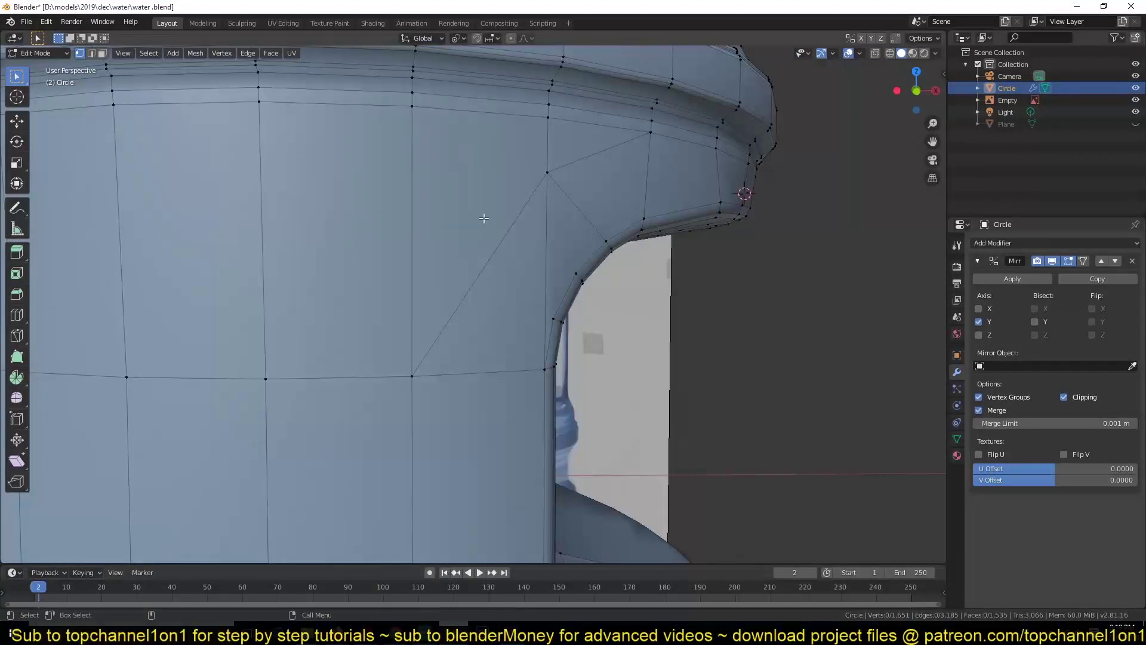
key(ctrl+s)
scroll(483, 219, down, 2)
key(ctrl+r)
click(470, 280)
middle_drag(470, 280, 437, 195)
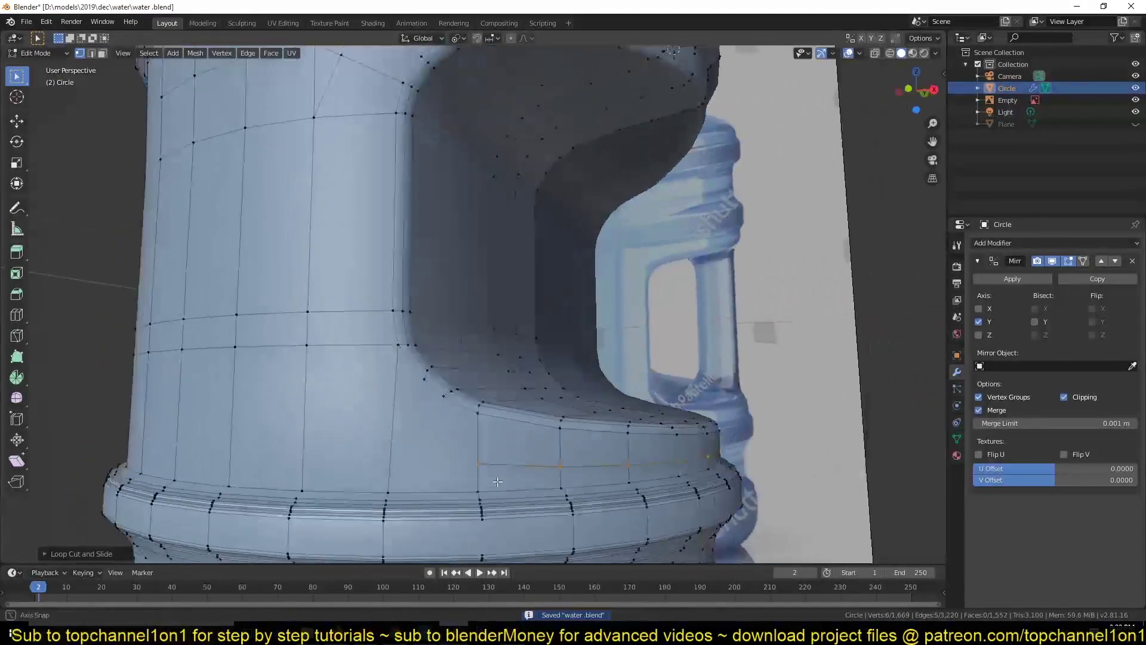
middle_drag(497, 481, 490, 436)
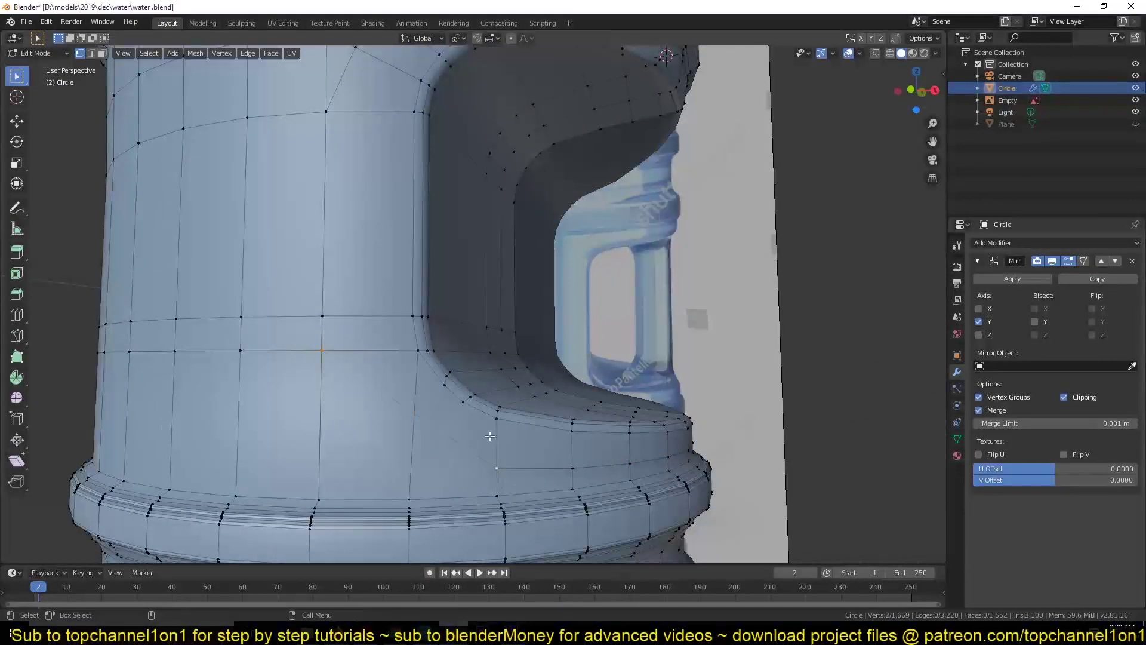
In front view, rotate the six cutout corner vertices and slide one into place.
key(KP_1)
scroll(468, 426, up, 5)
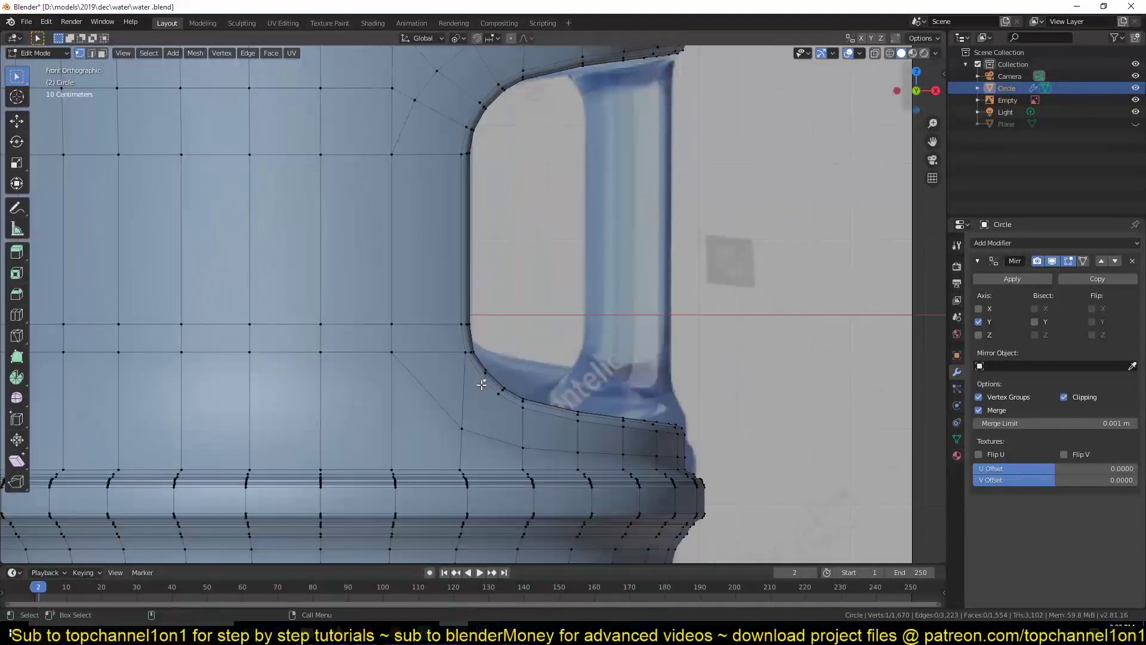
scroll(467, 427, up, 5)
key(r)
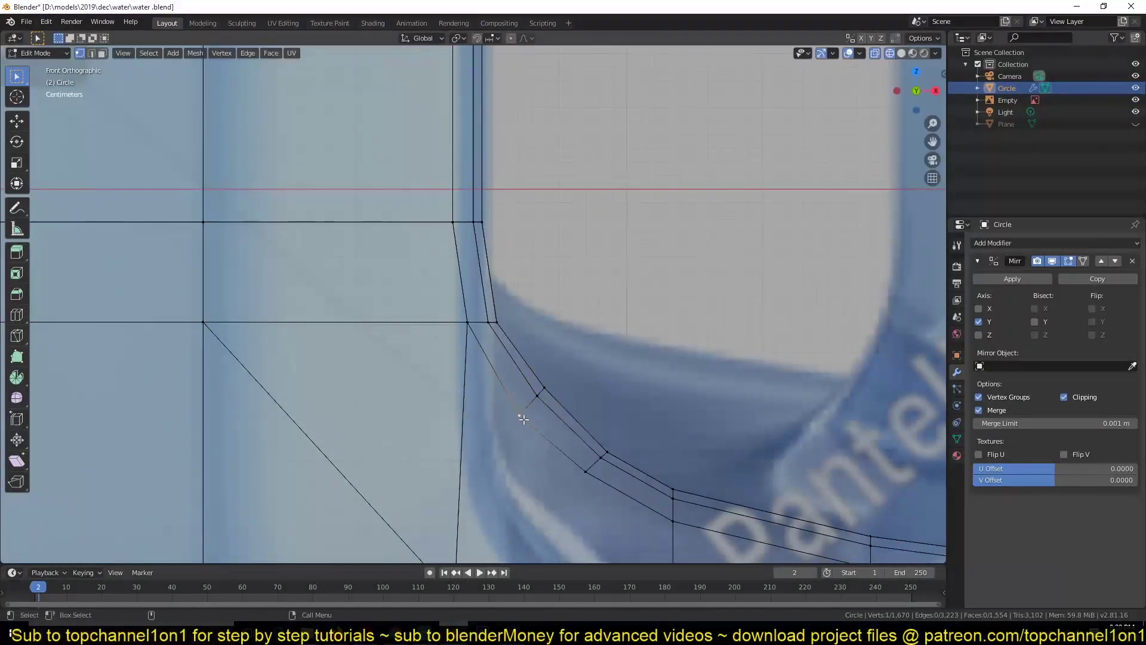
click(601, 457)
scroll(601, 457, down, 3)
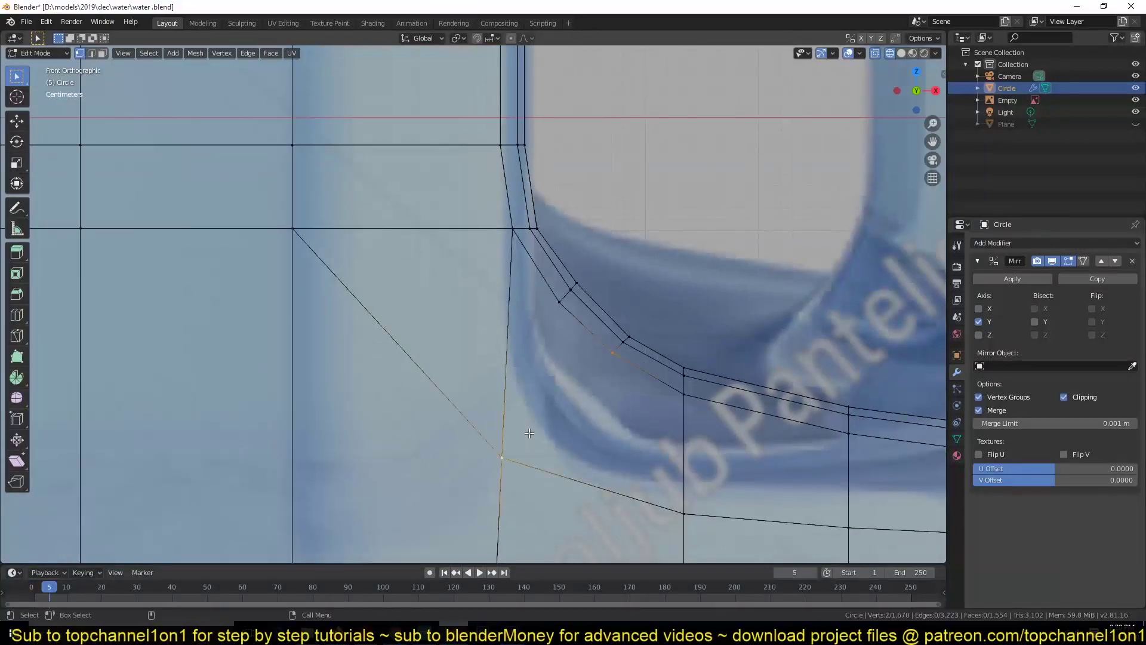
scroll(519, 374, down, 3)
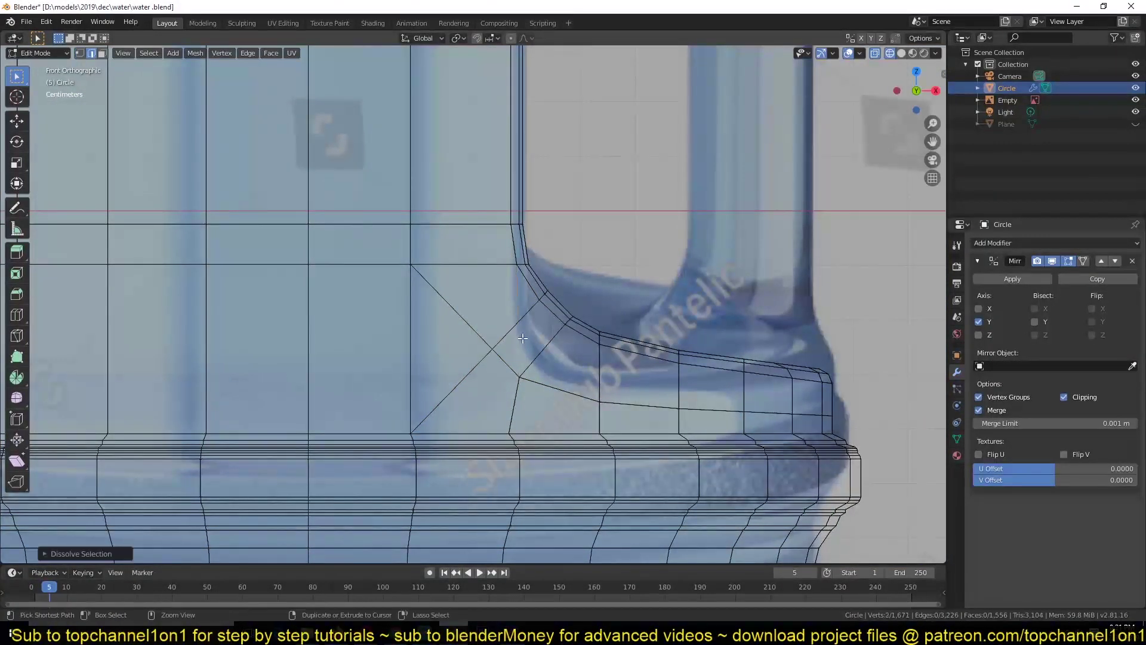
Switch to solid shading and re-enter edit mode looking into the handle cutout.
click(713, 393)
mouse_move(713, 393)
middle_down()
mouse_move(500, 313)
mouse_move(509, 327)
middle_up()
key(alt+a)
key(Tab)
key(ctrl+s)
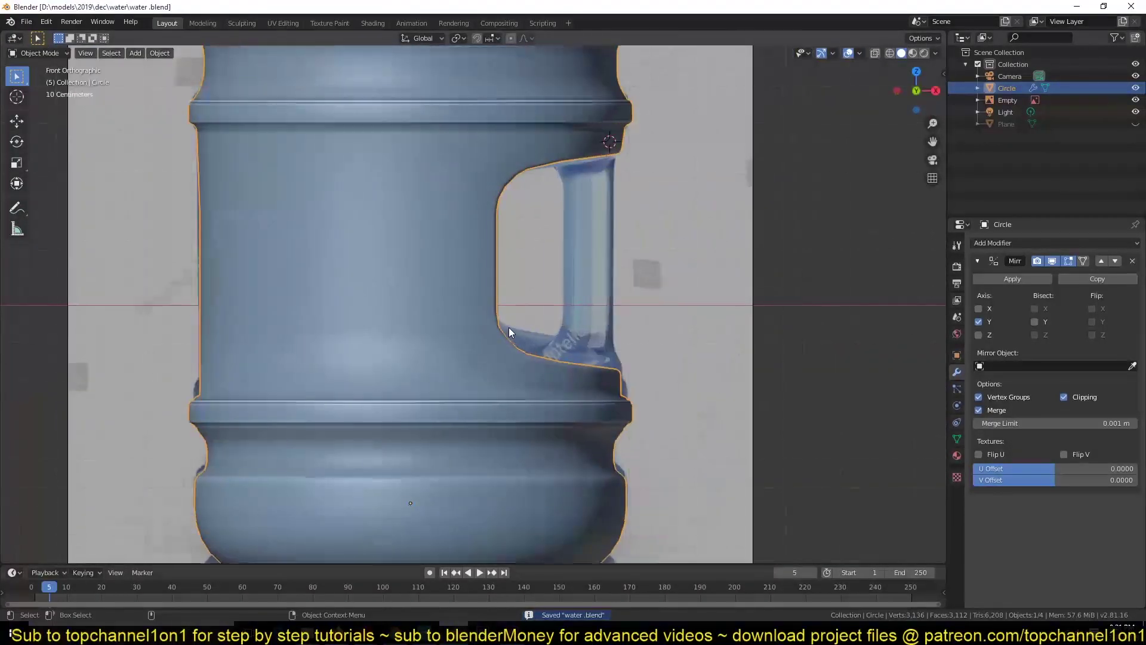
scroll(421, 390, down, 5)
key(Tab)
mouse_move(421, 389)
middle_down()
mouse_move(498, 329)
mouse_move(519, 359)
middle_up()
scroll(499, 329, up, 4)
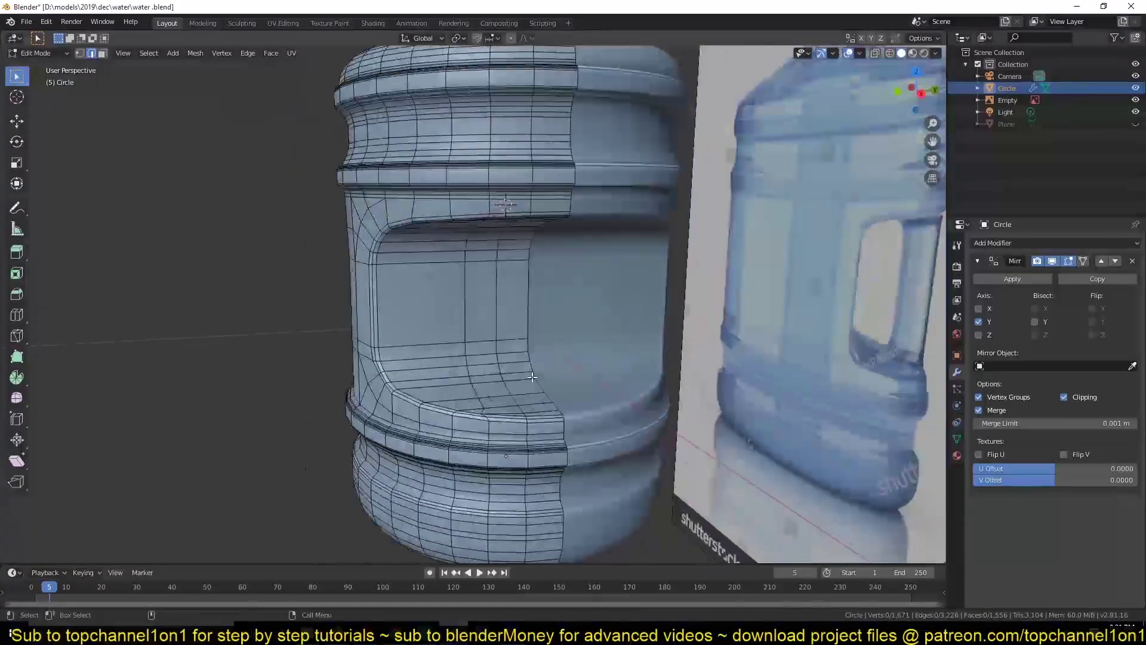
scroll(519, 358, up, 4)
Try connecting two ledge vertices with J, undo it, and check the ledge from above.
click(486, 437)
shift+click(603, 445)
key(j)
key(ctrl+z)
key(ctrl+z)
scroll(568, 454, down, 4)
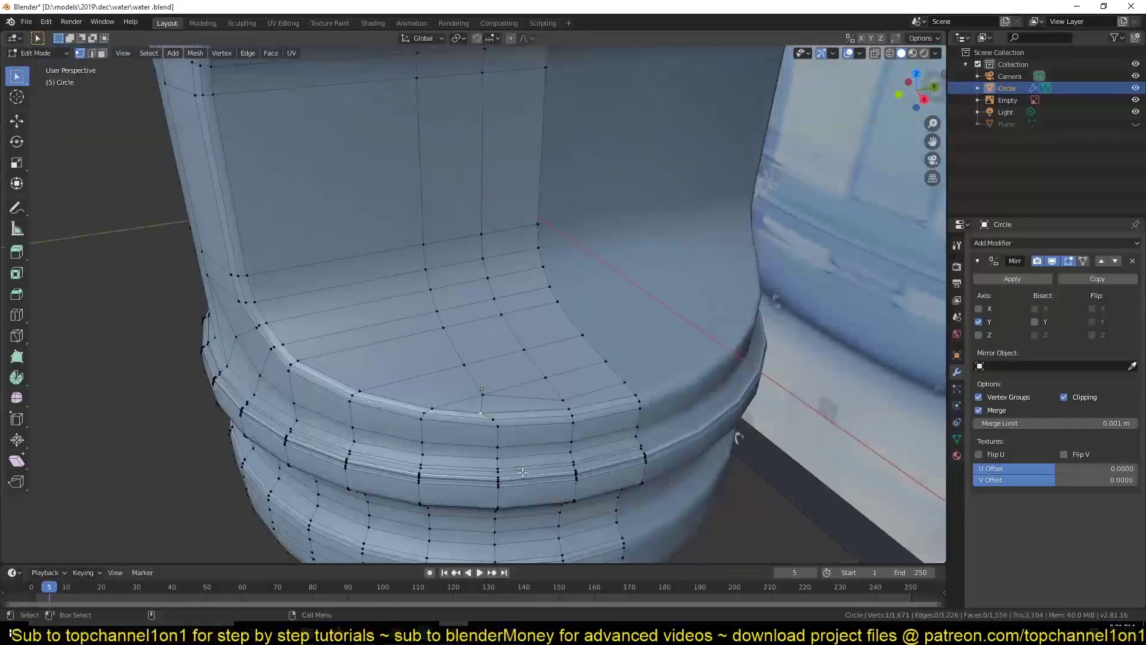
middle_drag(568, 453, 519, 382)
key(KP_7)
scroll(514, 379, up, 5)
scroll(513, 379, down, 4)
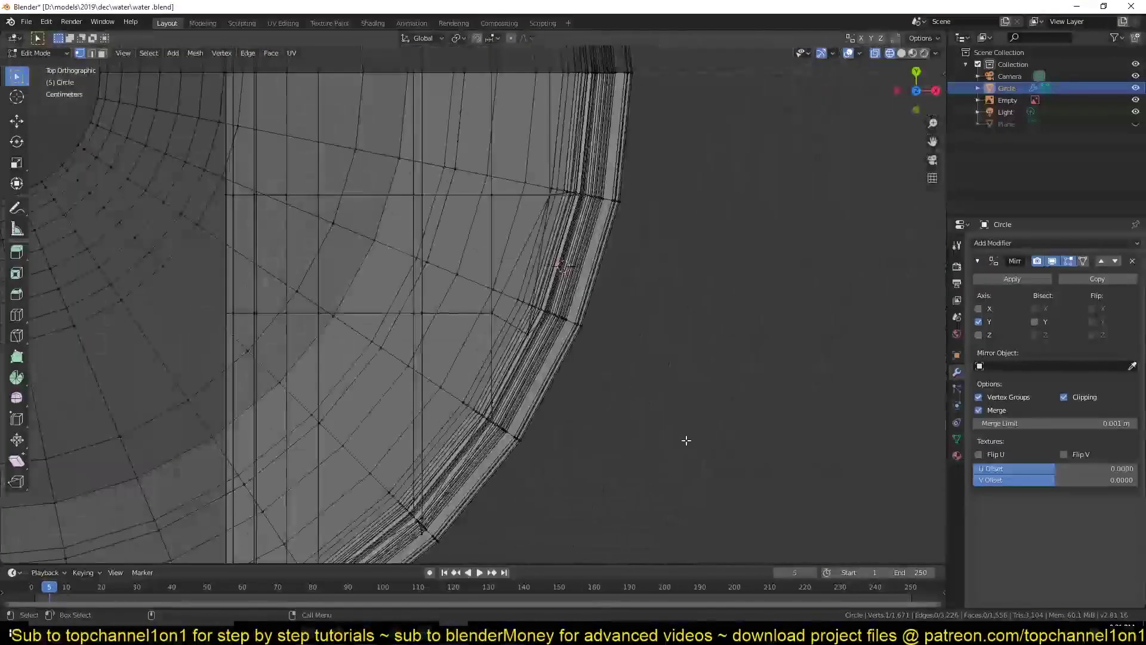
key(alt+z)
mouse_move(685, 440)
middle_down()
mouse_move(551, 427)
mouse_move(528, 479)
middle_up()
Save a copy as water 1.blend and slide a ledge vertex along its edge.
key(g)
key(g)
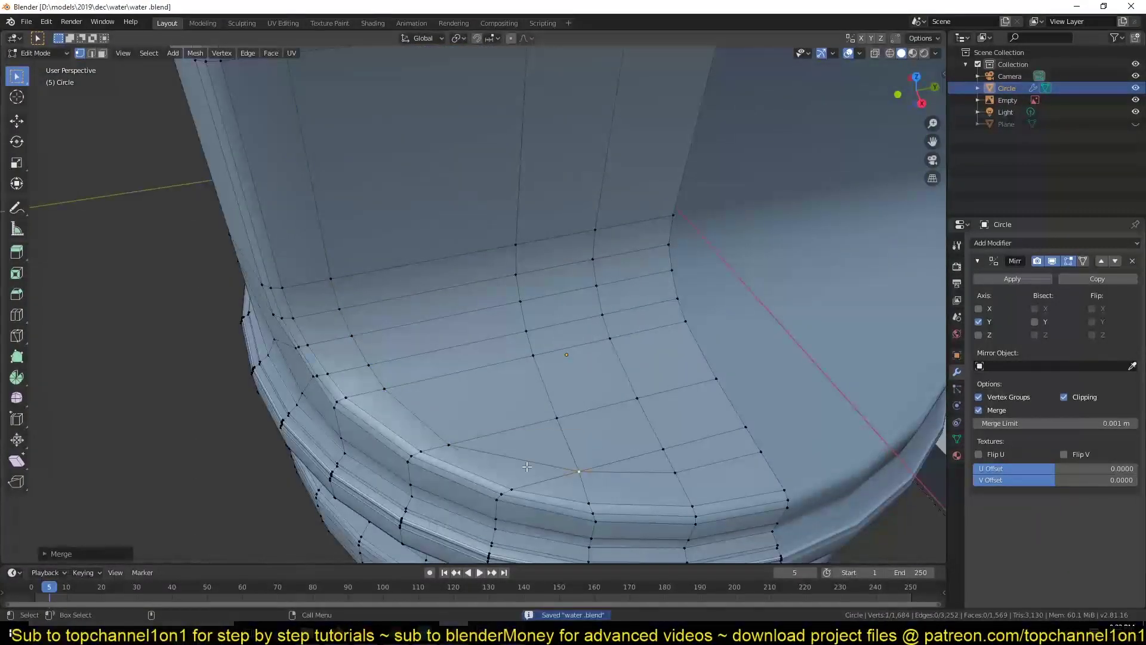
key(ctrl+shift+s)
key(Return)
mouse_move(686, 430)
middle_down()
mouse_move(597, 417)
mouse_move(609, 401)
mouse_move(514, 374)
mouse_move(434, 329)
middle_up()
key(g)
key(g)
click(592, 404)
Move the next ledge vertex and the rim corner vertex along the X axis.
click(540, 368)
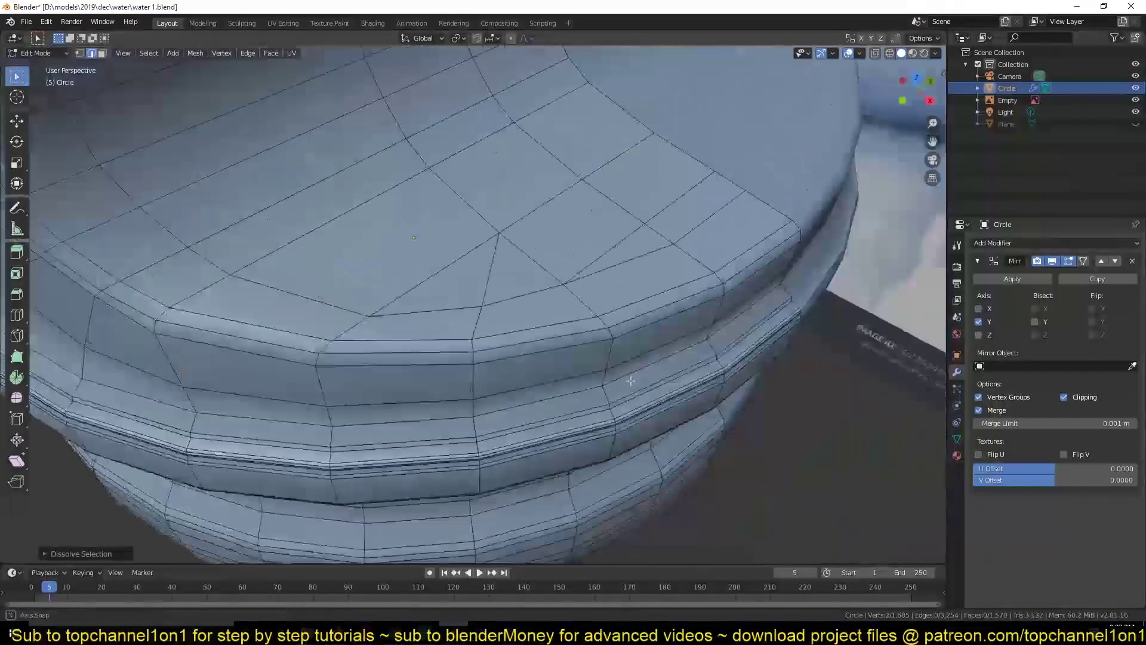
key(g)
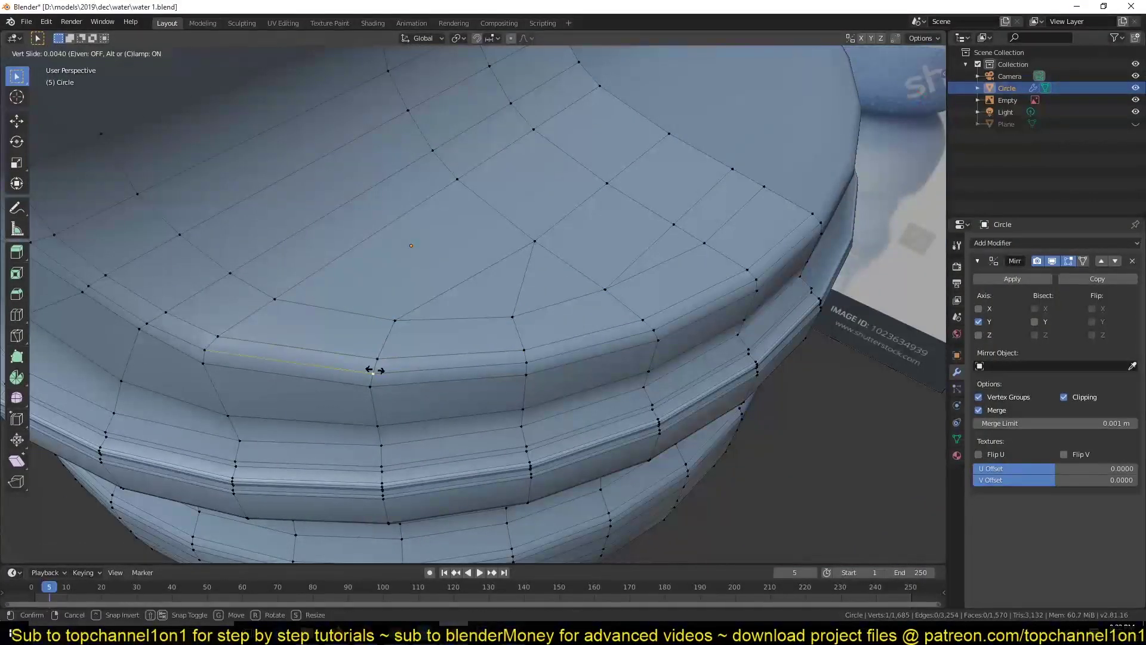
middle_drag(479, 301, 543, 298)
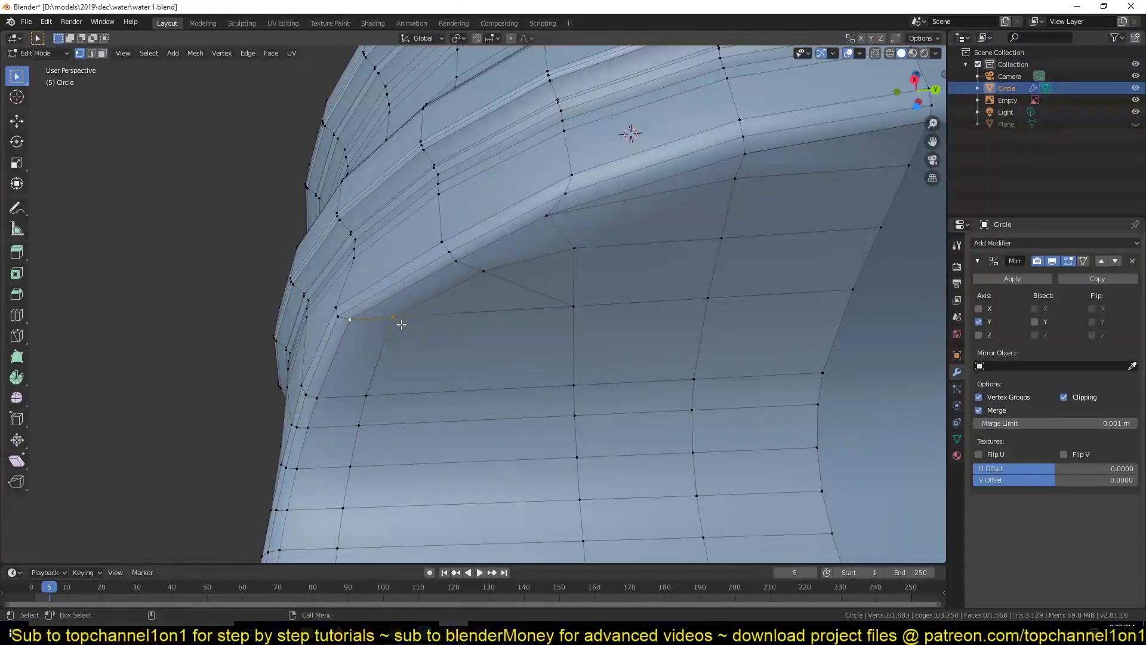
click(734, 179)
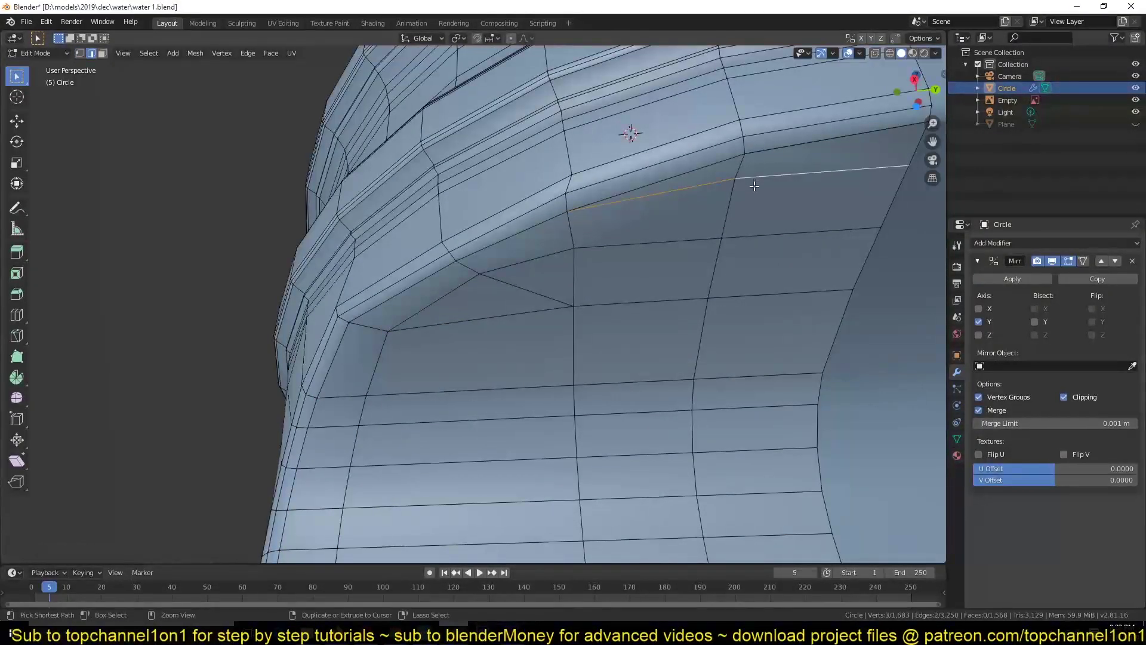
middle_drag(754, 184, 749, 197)
key(g)
key(x)
key(Escape)
In top view, select a path of rim vertices and rotate them.
mouse_move(823, 185)
middle_down()
mouse_move(371, 365)
mouse_move(504, 287)
middle_up()
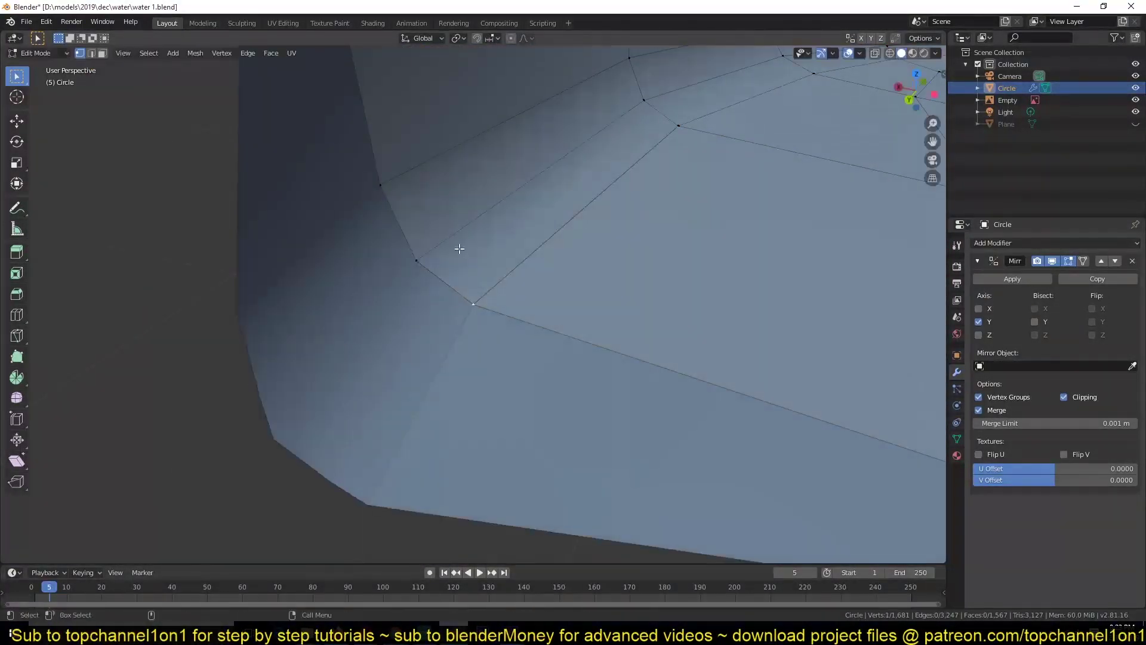
scroll(459, 248, down, 5)
mouse_move(459, 248)
middle_down()
mouse_move(380, 329)
mouse_move(417, 287)
middle_up()
key(KP_7)
scroll(382, 298, up, 4)
ctrl+click(361, 380)
key(r)
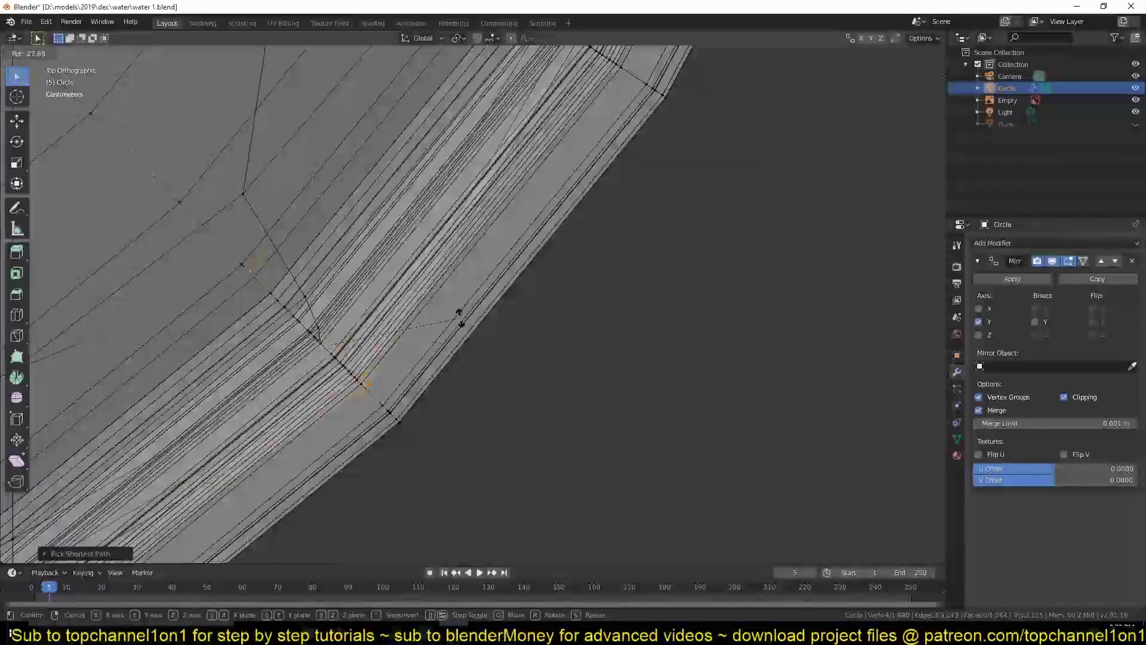
key(Escape)
Slide the shortest-path rim edge along the wall and cut across the ledge.
mouse_move(458, 231)
middle_down()
mouse_move(644, 251)
mouse_move(418, 281)
middle_up()
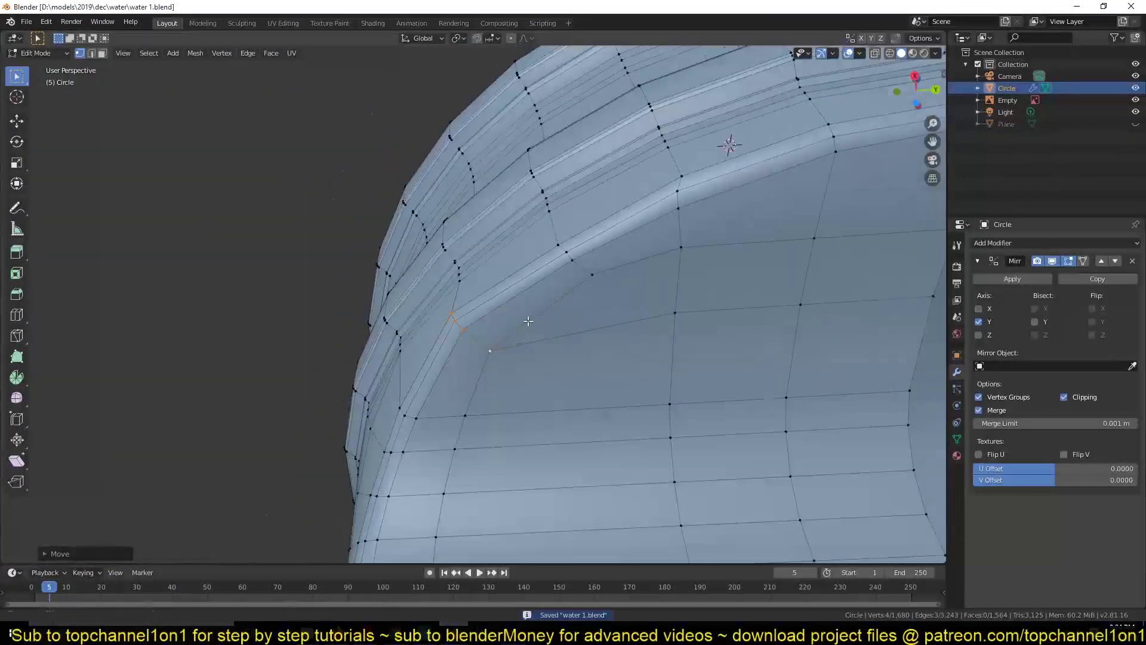
ctrl+click(408, 283)
key(g)
key(g)
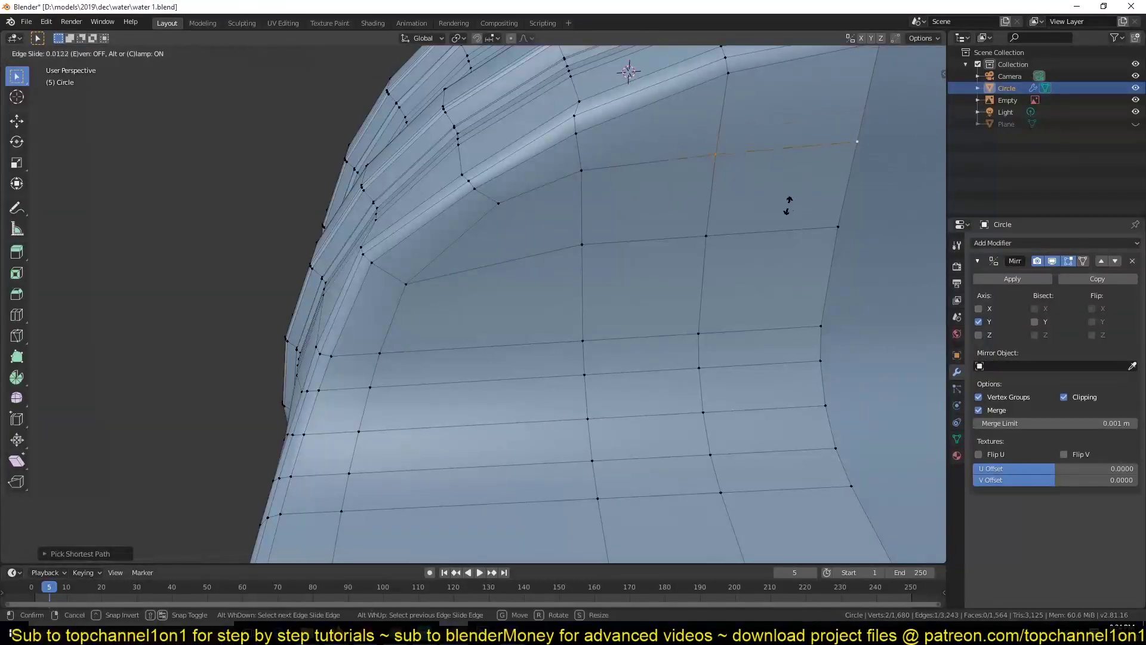
click(788, 205)
middle_drag(788, 205, 634, 161)
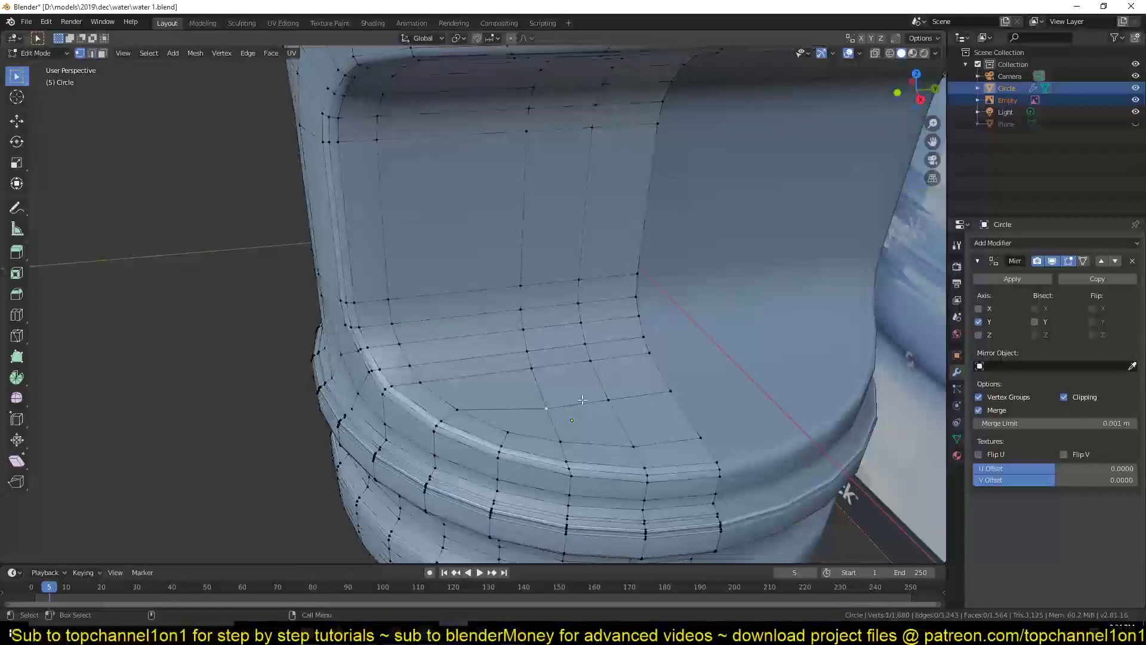
middle_drag(581, 399, 550, 427)
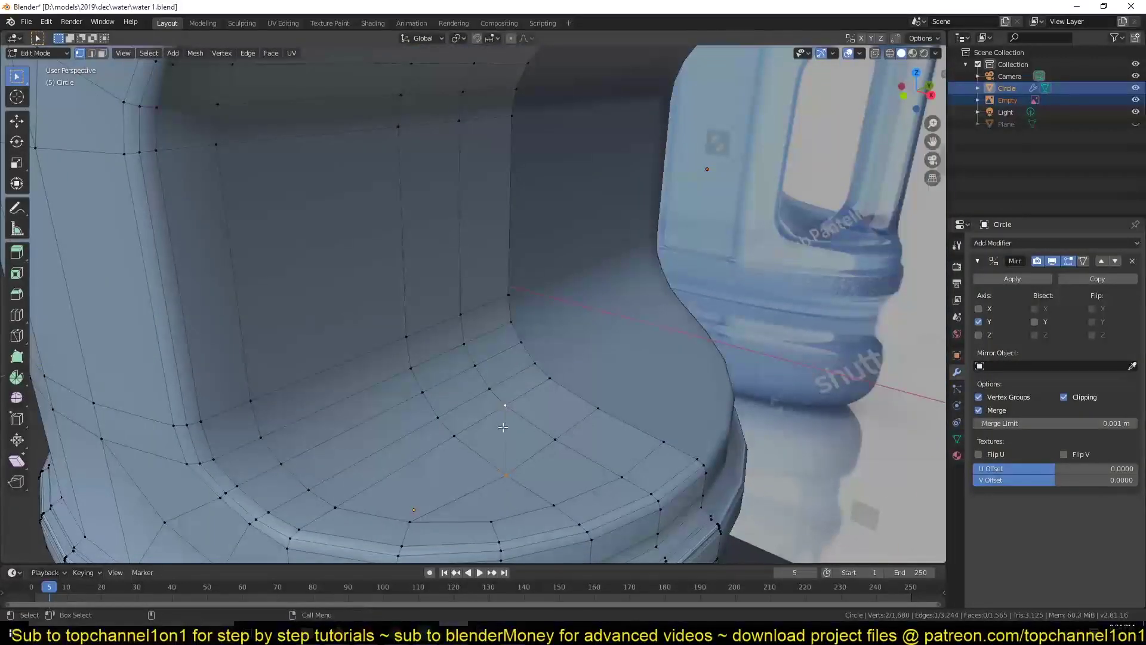
key(Return)
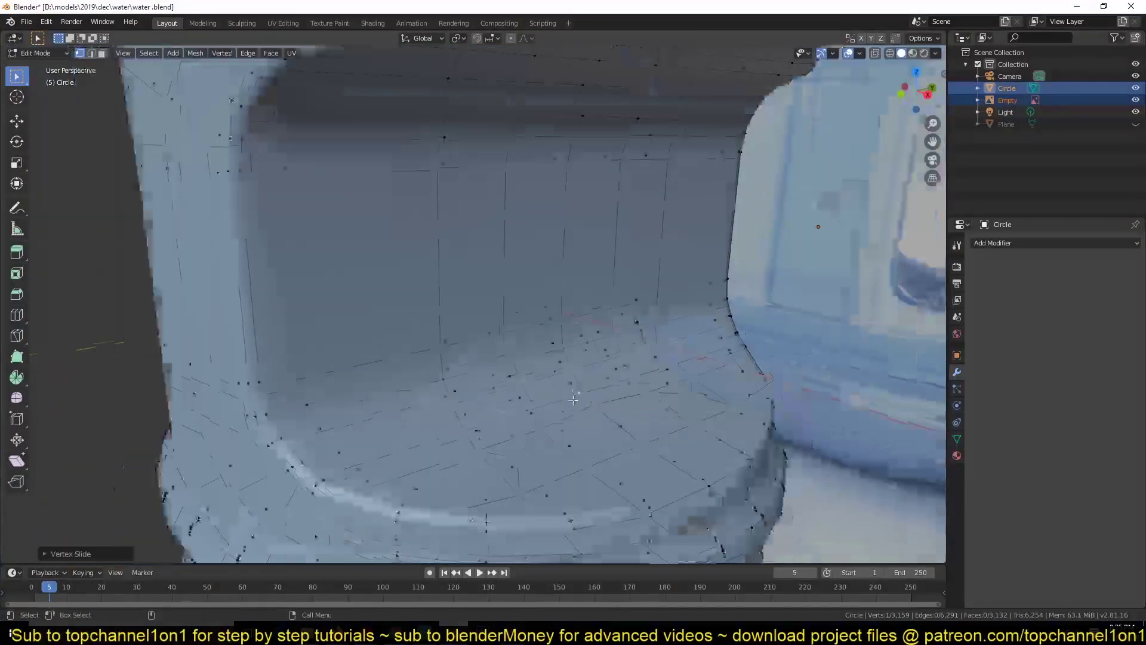
scroll(573, 399, down, 5)
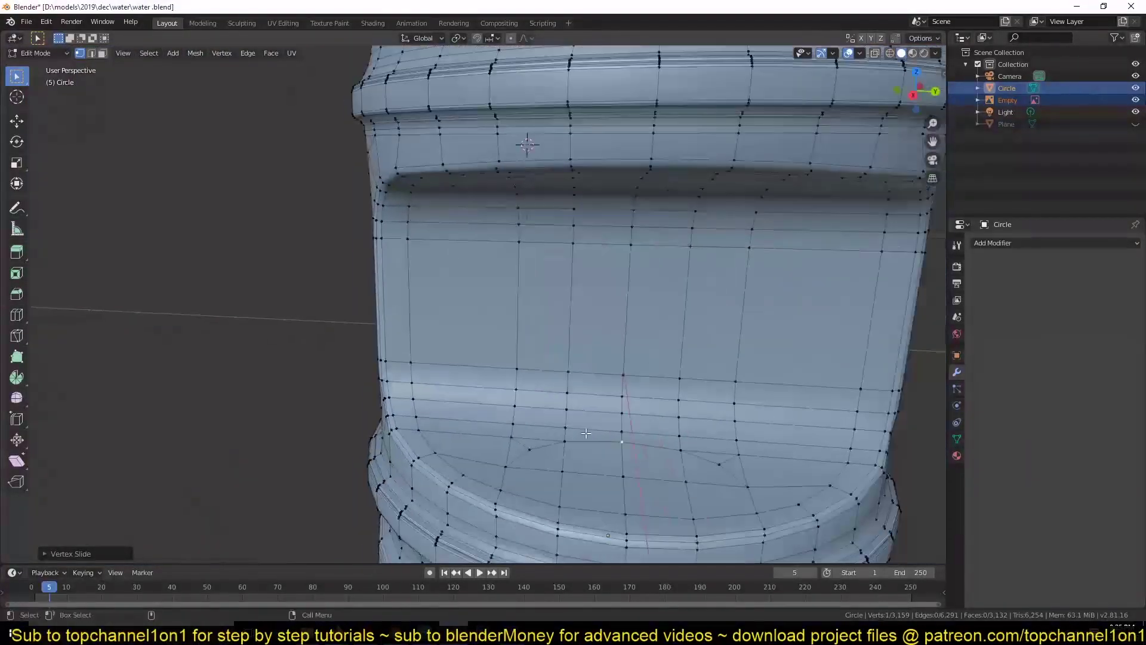
Select all faces of the grip pillar inside the handle cutout.
middle_drag(573, 399, 606, 434)
ctrl+click(486, 485)
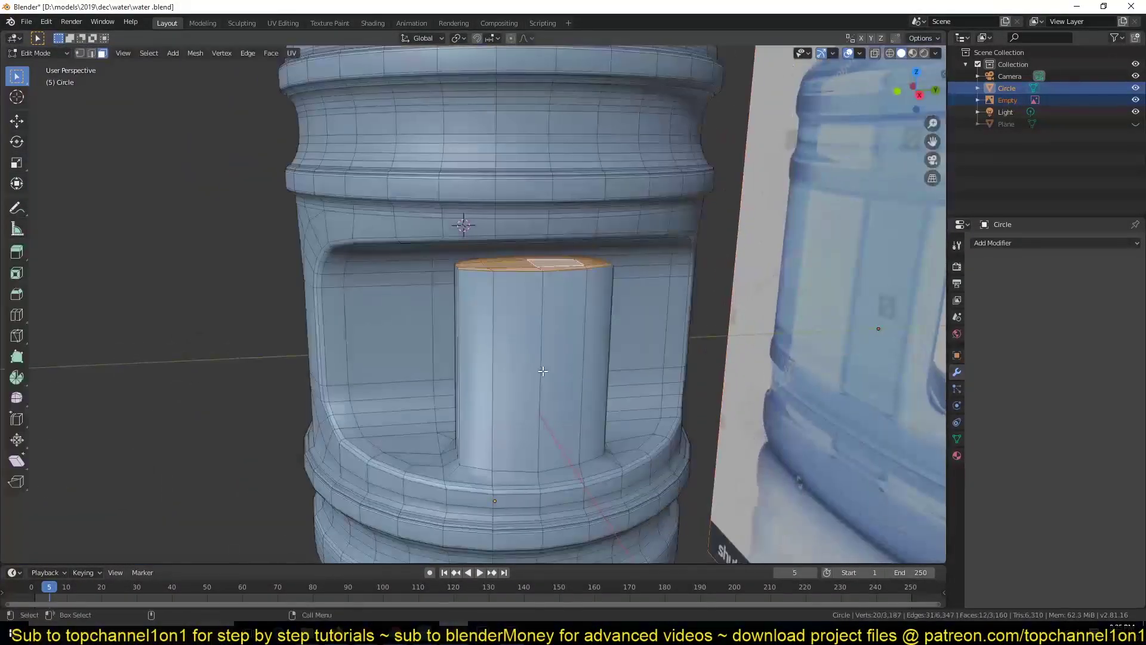
ctrl+click(550, 263)
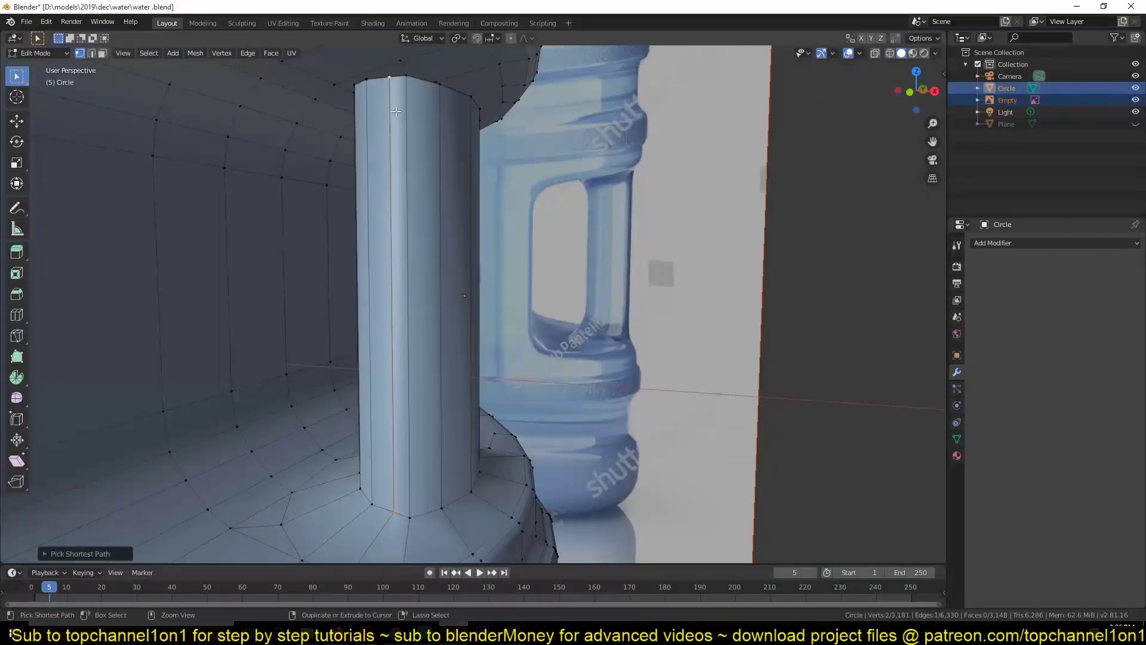
key(g)
key(g)
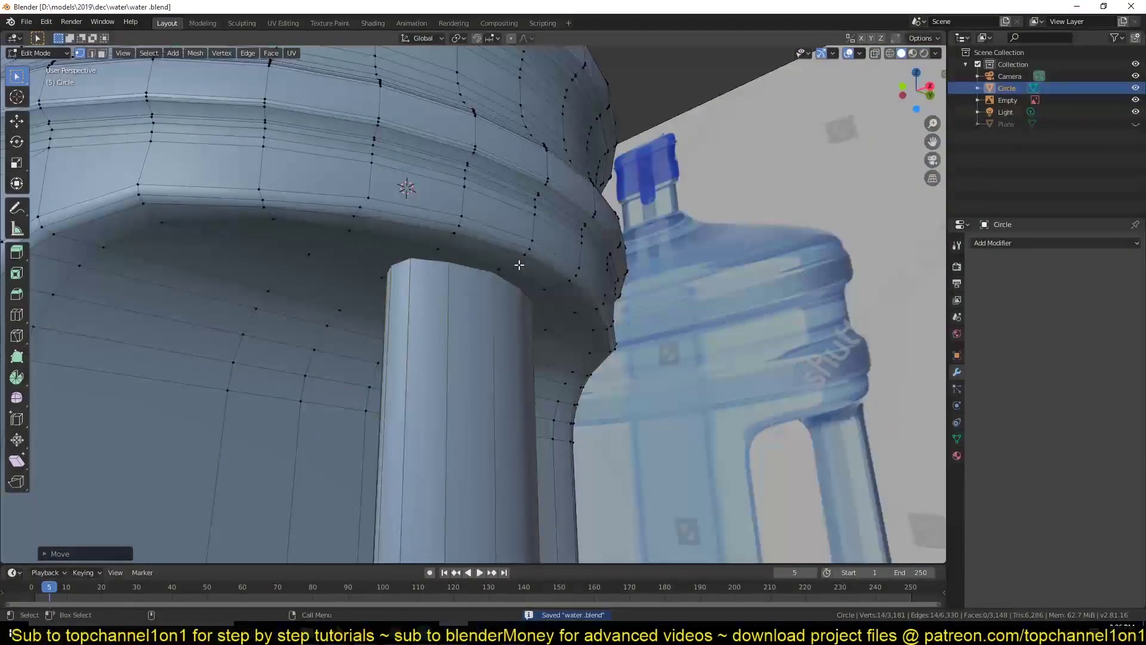
key(3)
key(ctrl+KP_Add)
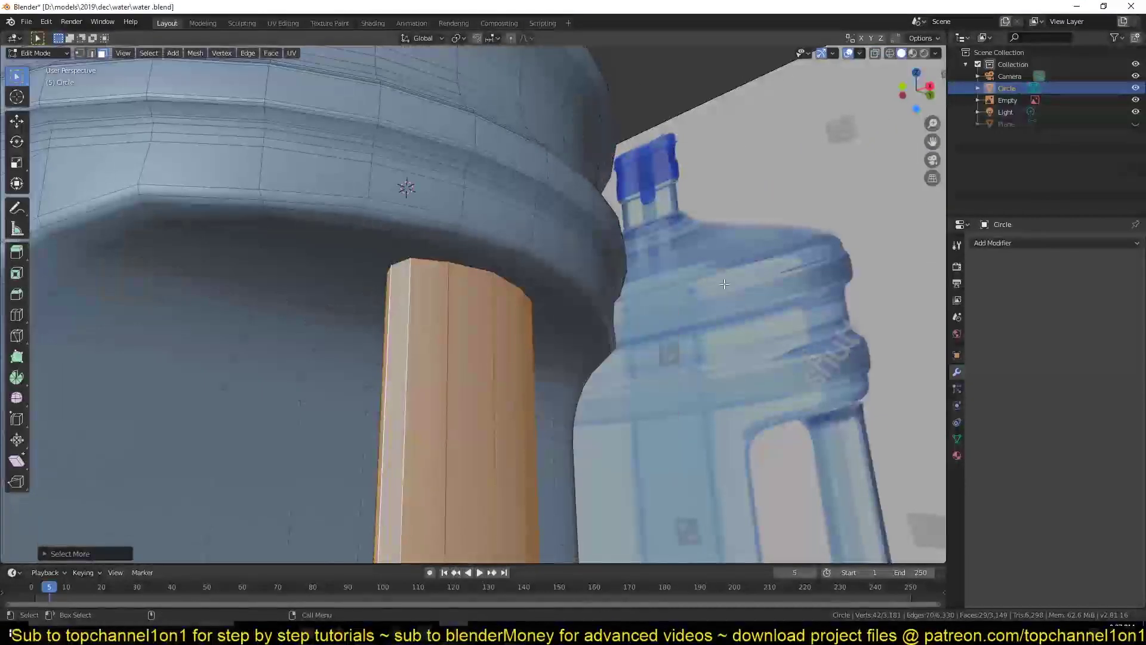
Browse the face and edge operation menus for the selected pillar.
right_click(568, 435)
key(Escape)
key(2)
right_click(604, 250)
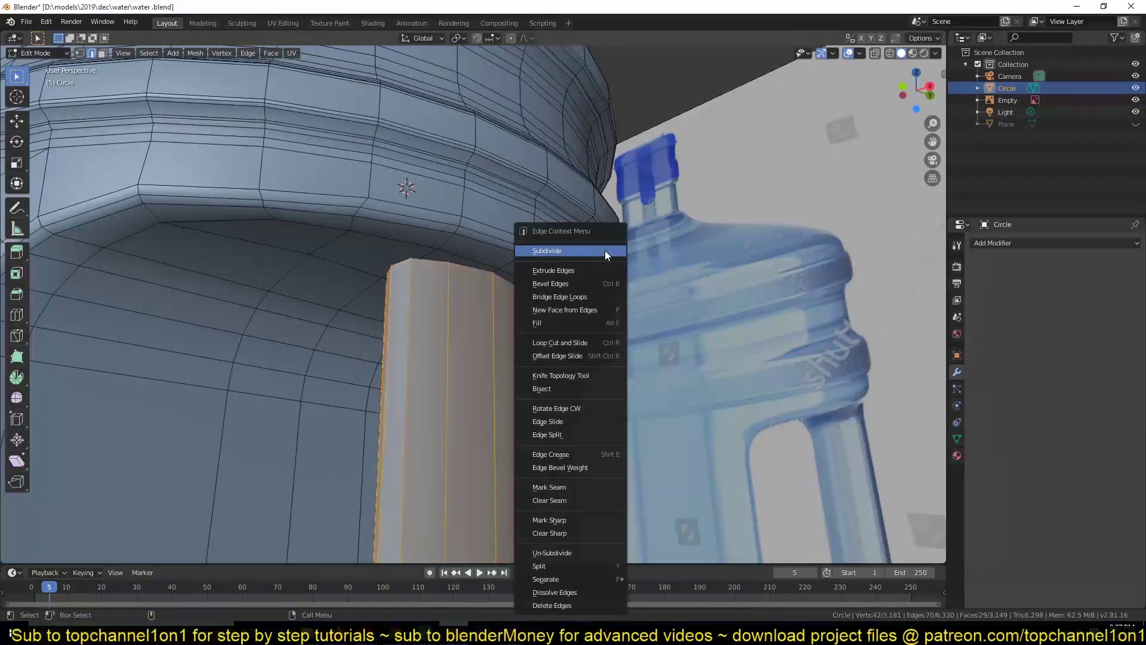
key(Escape)
key(3)
scroll(651, 271, up, 2)
right_click(651, 270)
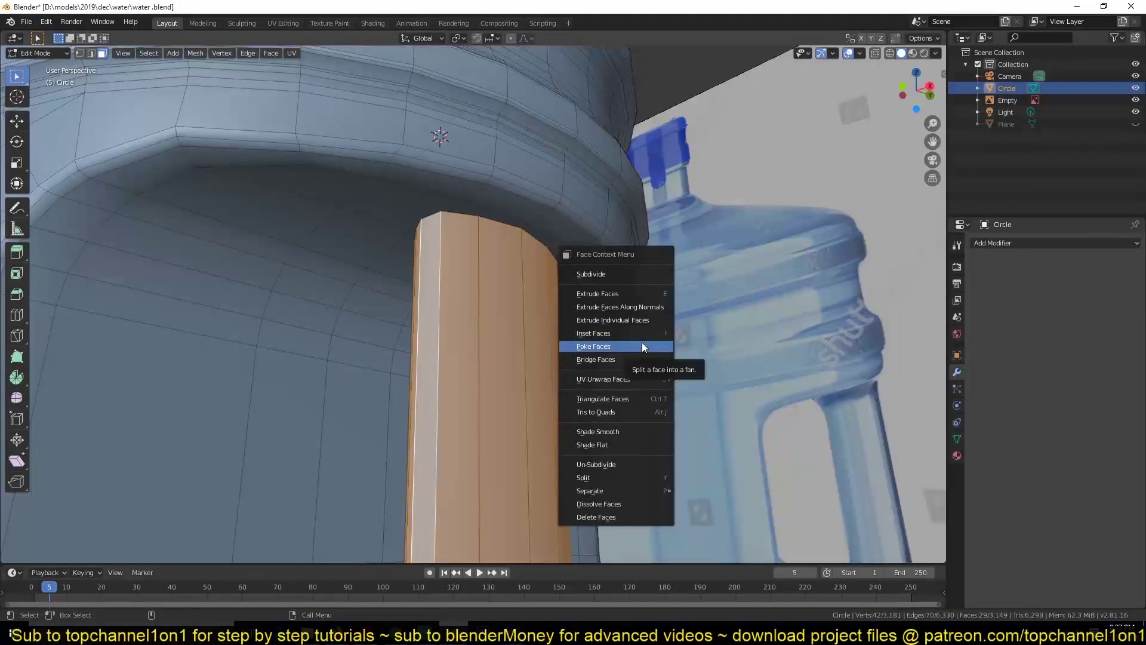
key(Escape)
Apply Intersect (Boolean) to the pillar with the operation set to Union.
key(F3)
text(boolean)
key(Return)
scroll(499, 338, down, 5)
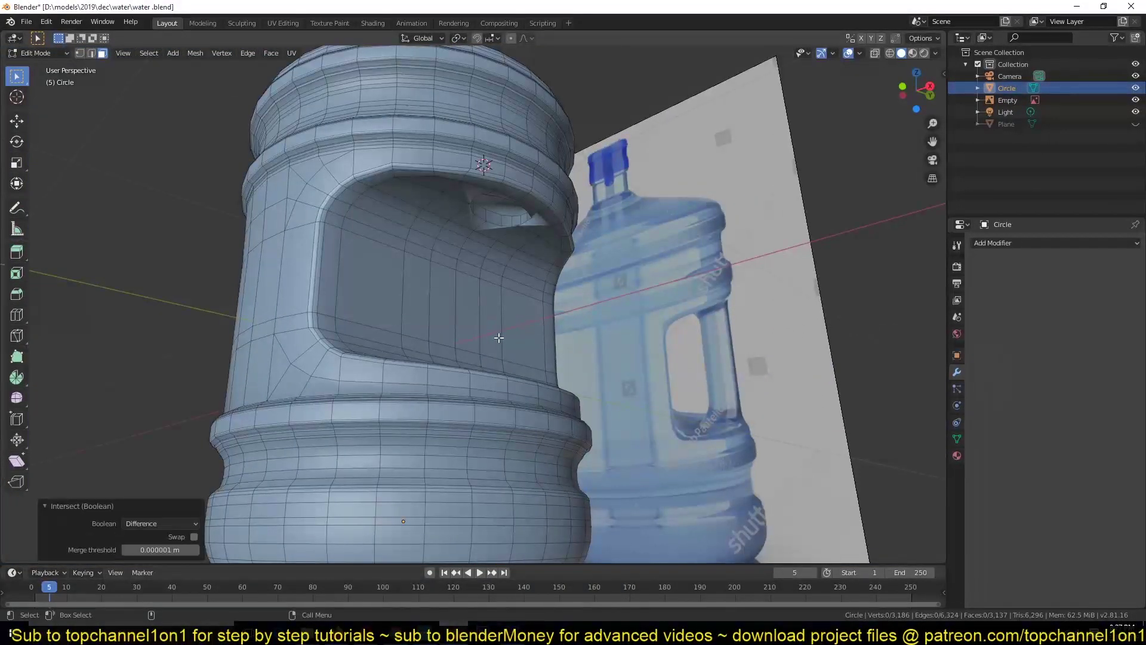
click(162, 524)
click(143, 547)
scroll(448, 103, up, 5)
Save water.blend, then box-select the upper half of the mesh in see-through top view.
middle_drag(448, 102, 486, 302)
scroll(440, 173, up, 3)
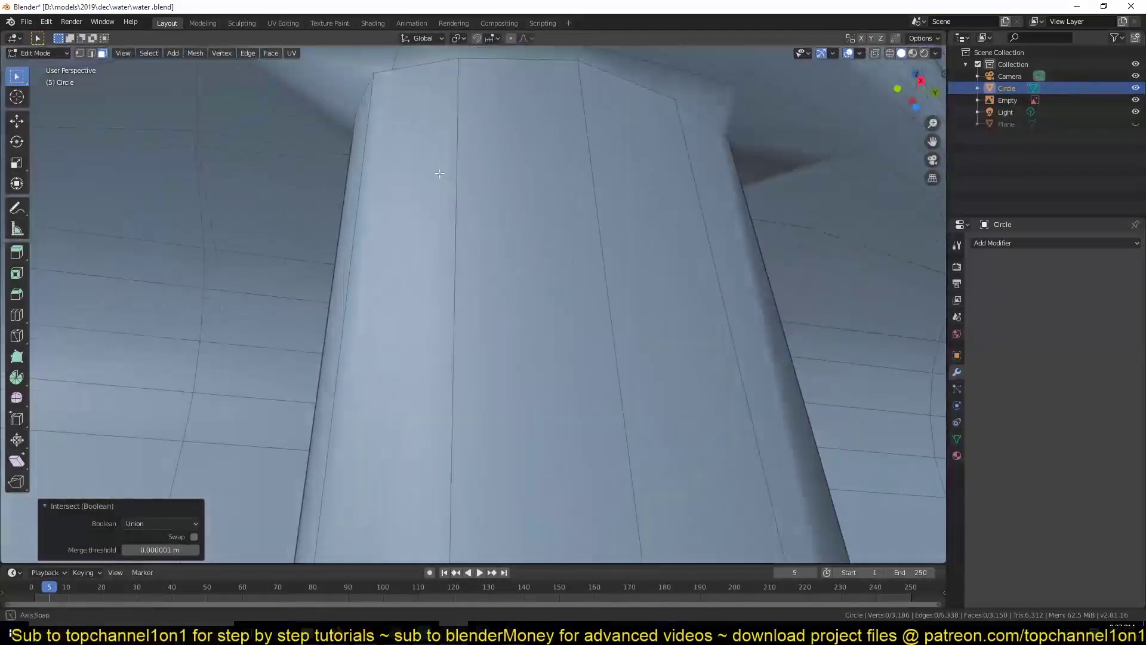
scroll(440, 173, down, 5)
key(KP_7)
key(1)
key(ctrl+s)
key(alt+z)
drag(108, 107, 804, 348)
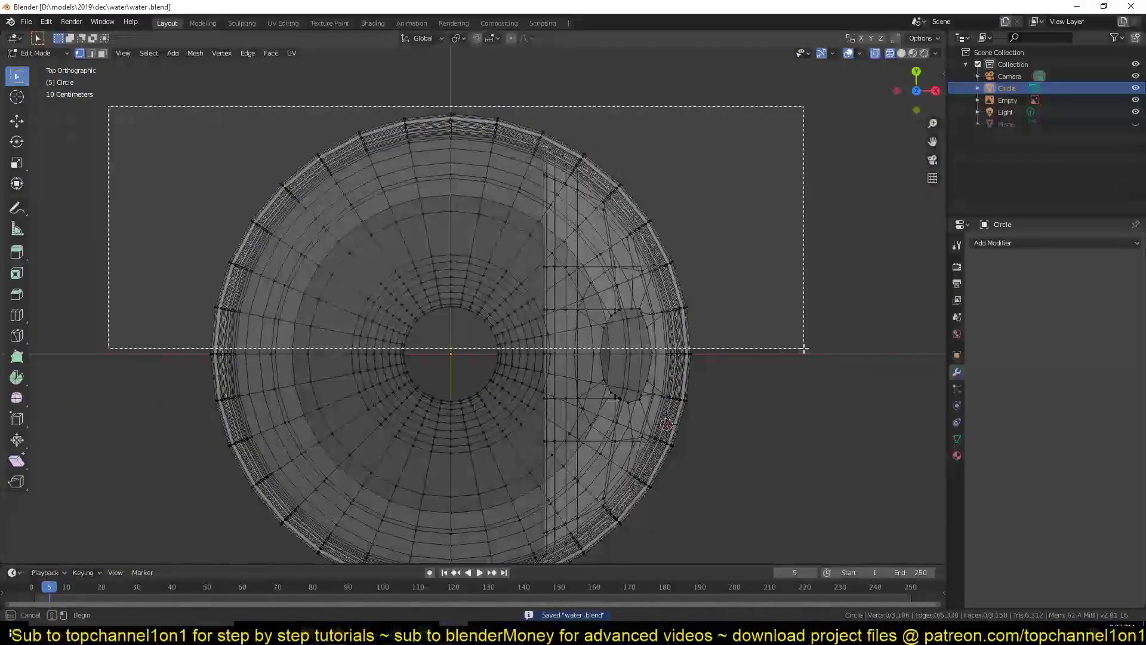
Delete the upper half of the mesh and add a Mirror modifier across Y.
key(x)
click(776, 320)
key(Tab)
click(1054, 243)
click(1015, 352)
mouse_move(980, 308)
middle_down()
mouse_move(596, 227)
mouse_move(698, 176)
mouse_move(614, 163)
mouse_move(540, 218)
mouse_move(659, 290)
mouse_move(531, 250)
mouse_move(596, 209)
middle_up()
Edge-slide a loop at the pillar base in Edit Mode.
key(Tab)
scroll(597, 225, up, 5)
click(720, 180)
key(alt+a)
Merge the stray vertex at the pillar base and save water.blend.
scroll(525, 249, up, 4)
shift+click(619, 273)
key(m)
scroll(635, 283, down, 3)
scroll(532, 250, down, 3)
key(ctrl+s)
Select an edge at the bottom of the pillar opening, then undo the change.
mouse_move(661, 175)
middle_down()
mouse_move(606, 311)
mouse_move(548, 392)
mouse_move(521, 350)
middle_up()
scroll(607, 311, up, 3)
key(2)
click(548, 392)
key(ctrl+z)
scroll(526, 395, down, 3)
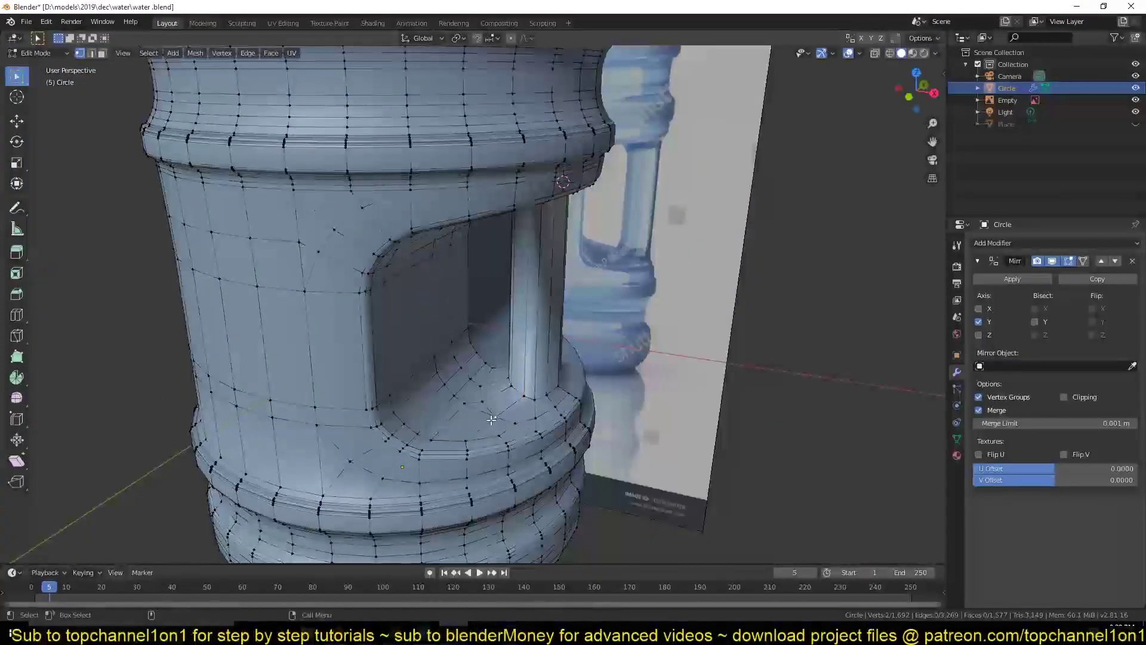
scroll(491, 420, up, 4)
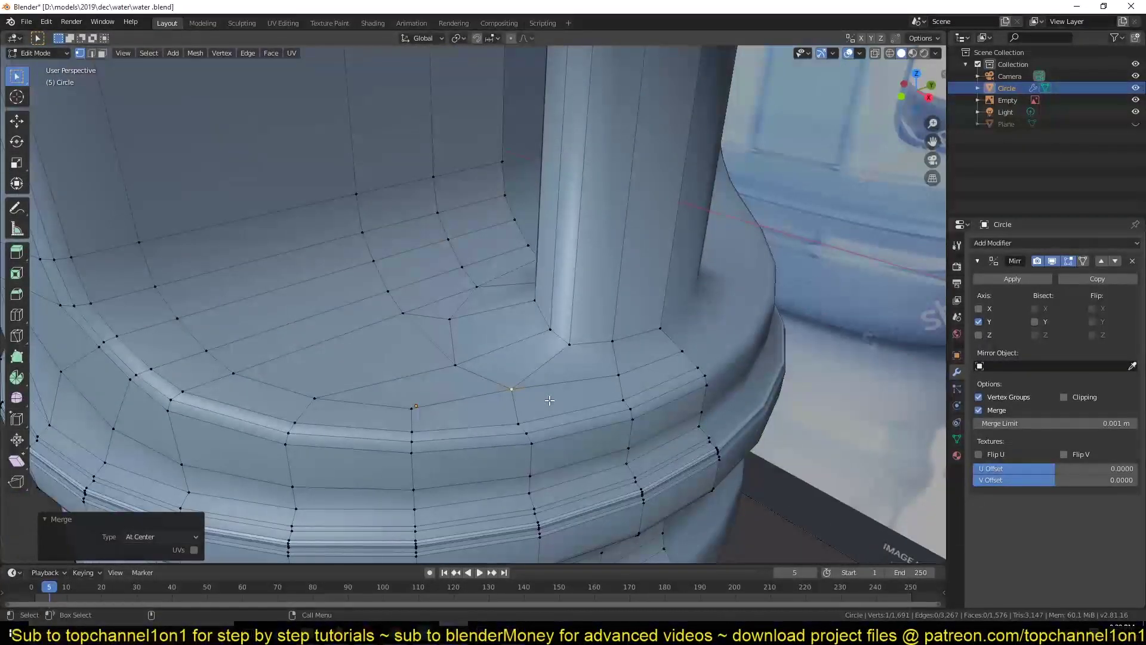
Slide an edge along the pillar base, then switch to face selection.
mouse_move(549, 400)
middle_down()
mouse_move(382, 381)
mouse_move(427, 381)
middle_up()
key(2)
click(540, 397)
key(g)
key(g)
click(540, 397)
scroll(444, 390, up, 2)
key(alt+a)
key(3)
scroll(382, 381, up, 2)
scroll(486, 299, down, 3)
middle_drag(486, 300, 537, 252)
Bevel the pillar's edge loop with 4 segments.
alt+click(525, 257)
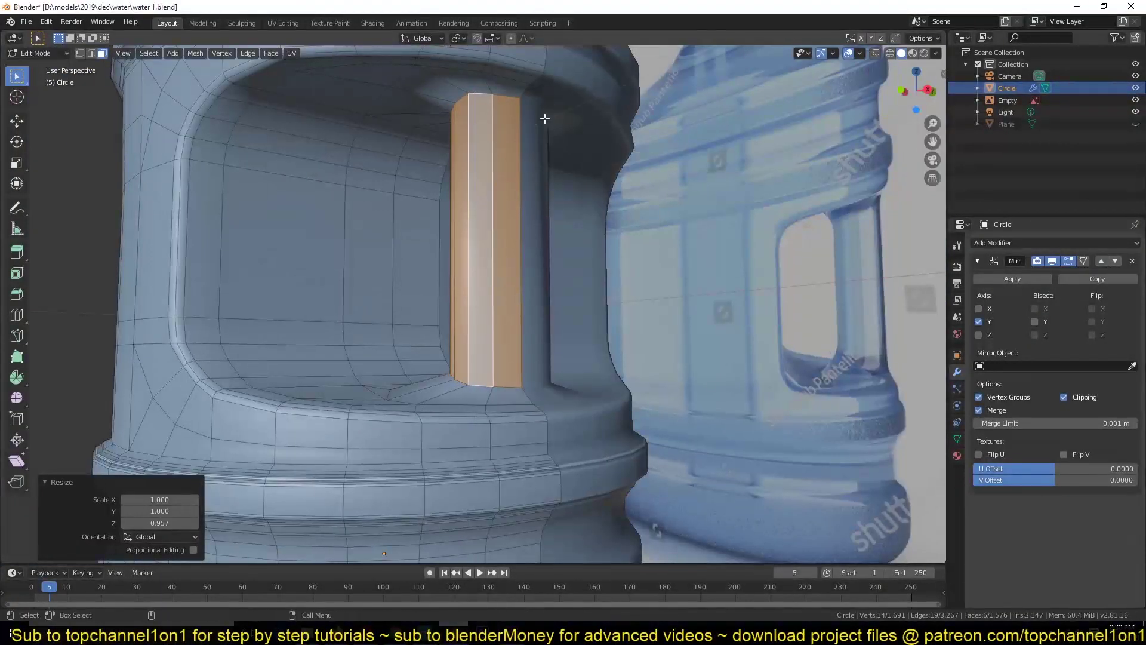
key(2)
alt+click(504, 380)
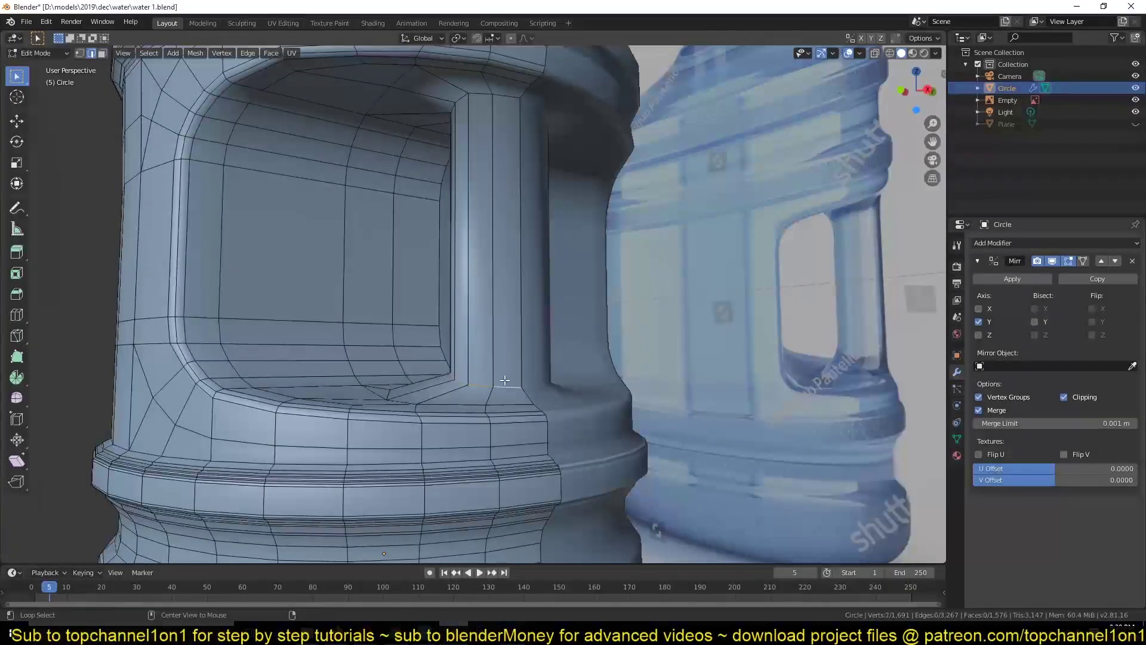
scroll(627, 271, up, 1)
click(628, 271)
Remove extra edges at the pillar base corner and save the file.
mouse_move(341, 380)
middle_down()
mouse_move(573, 379)
mouse_move(360, 347)
middle_up()
alt+click(573, 380)
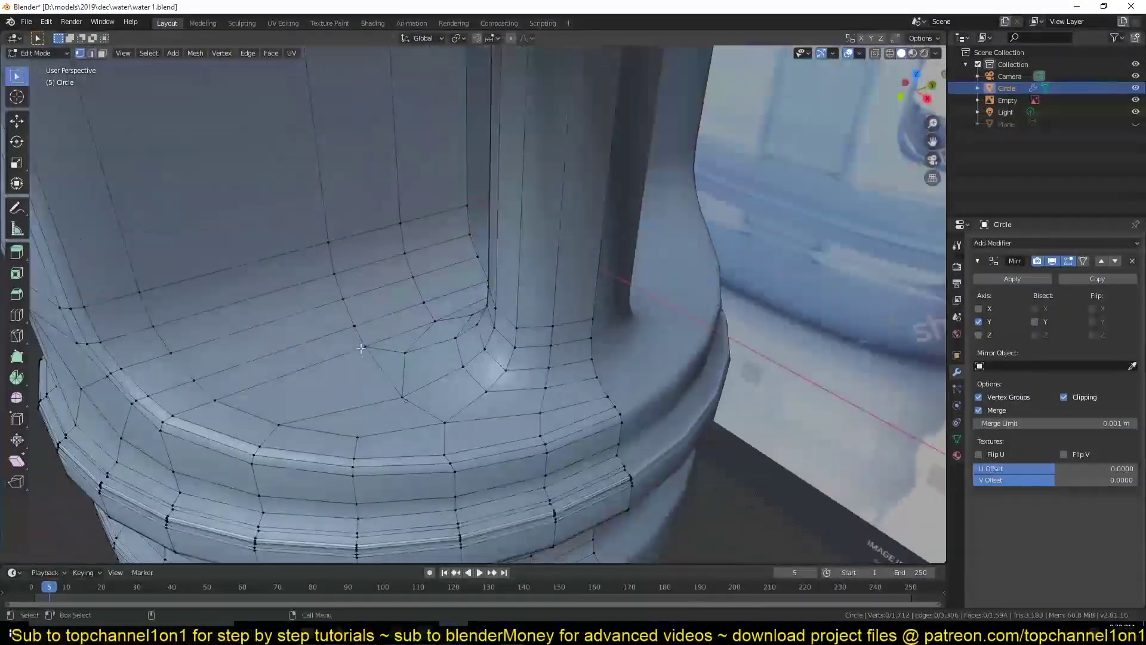
key(ctrl+z)
middle_drag(360, 400, 394, 339)
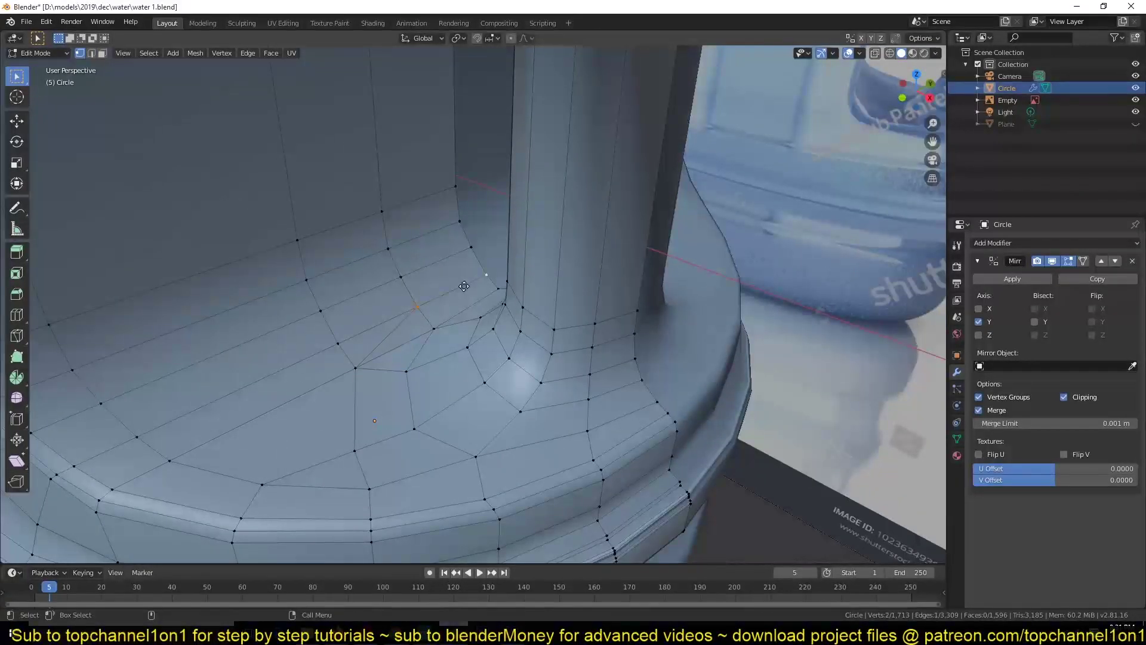
mouse_move(464, 286)
middle_down()
mouse_move(463, 334)
mouse_move(409, 402)
mouse_move(414, 357)
mouse_move(392, 334)
middle_up()
key(3)
key(ctrl+s)
Slide a vertex at the pillar base into place.
key(1)
click(373, 374)
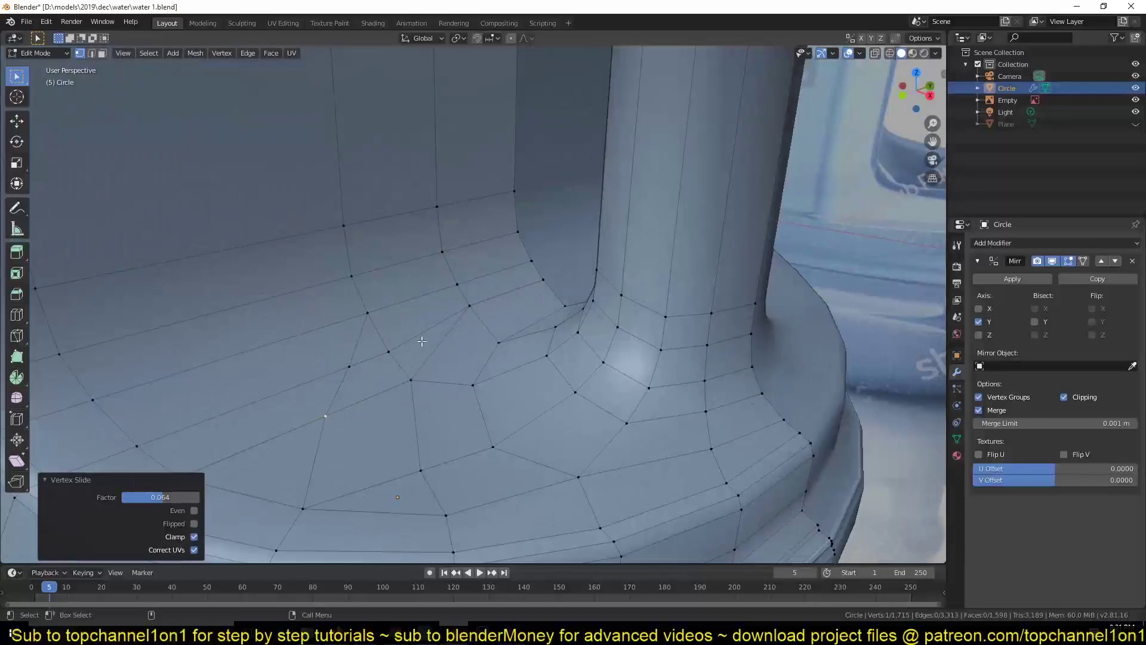
mouse_move(373, 374)
middle_down()
mouse_move(391, 327)
mouse_move(426, 321)
middle_up()
key(2)
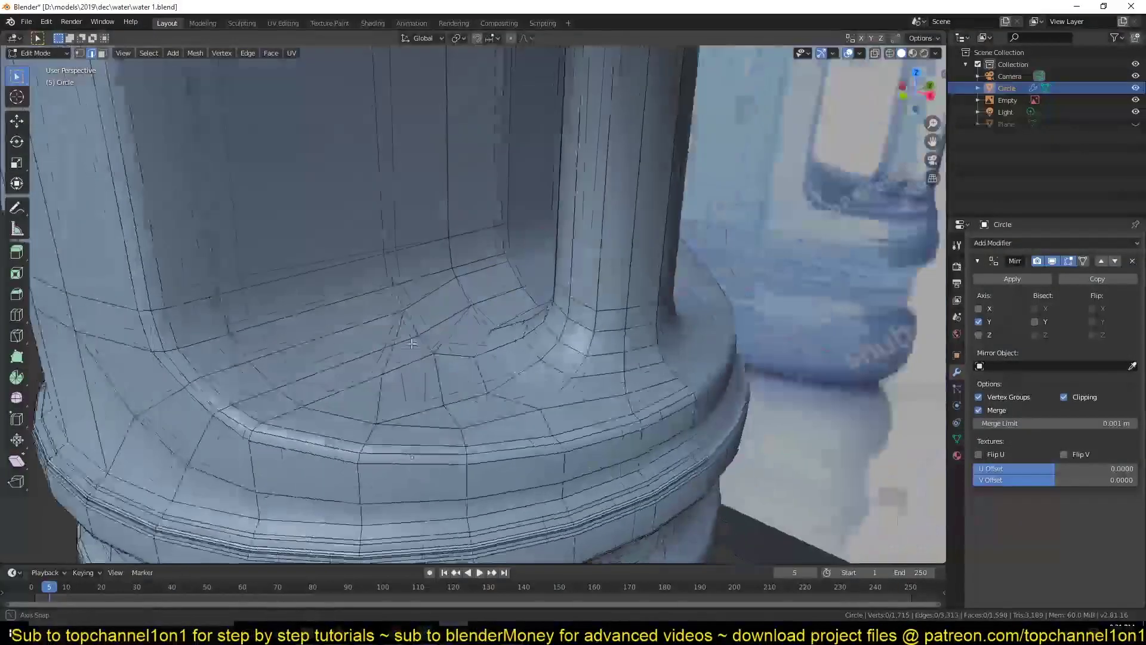
key(alt+a)
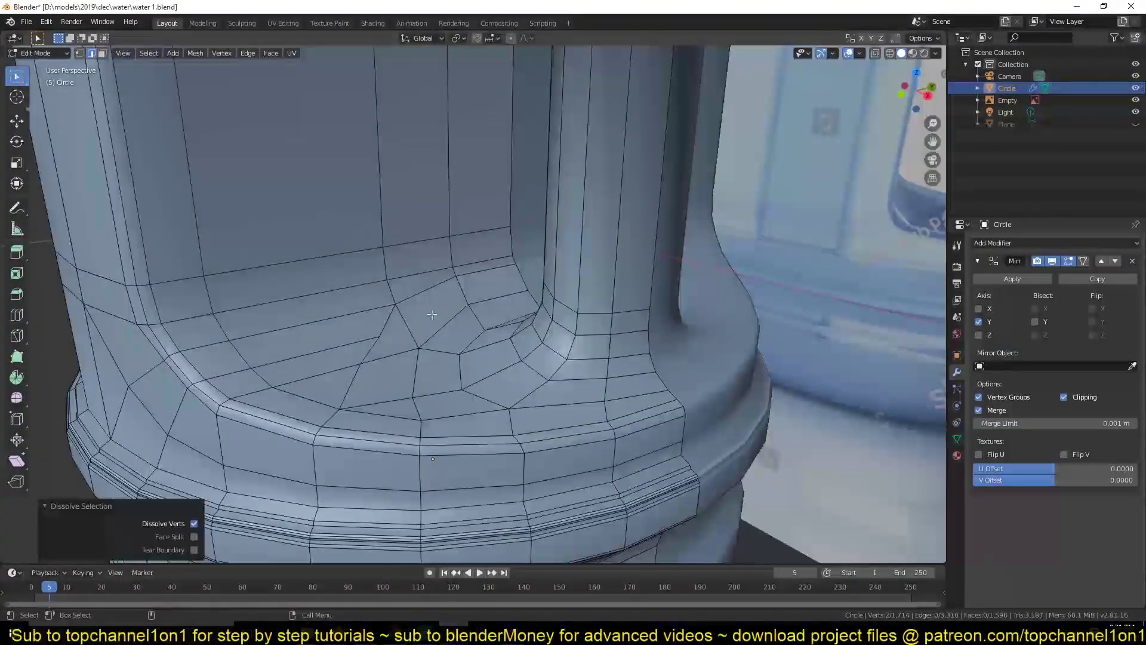
mouse_move(366, 339)
middle_down()
mouse_move(496, 392)
mouse_move(415, 219)
mouse_move(420, 171)
mouse_move(402, 349)
mouse_move(459, 381)
mouse_move(412, 370)
mouse_move(377, 344)
mouse_move(487, 402)
mouse_move(487, 363)
middle_up()
Slide another base vertex, dissolve the stray triangle, and save.
key(1)
key(2)
key(1)
key(2)
click(442, 394)
key(ctrl+x)
key(ctrl+s)
Flatten the base-ledge vertices vertically with scale Z, then dissolve them.
key(1)
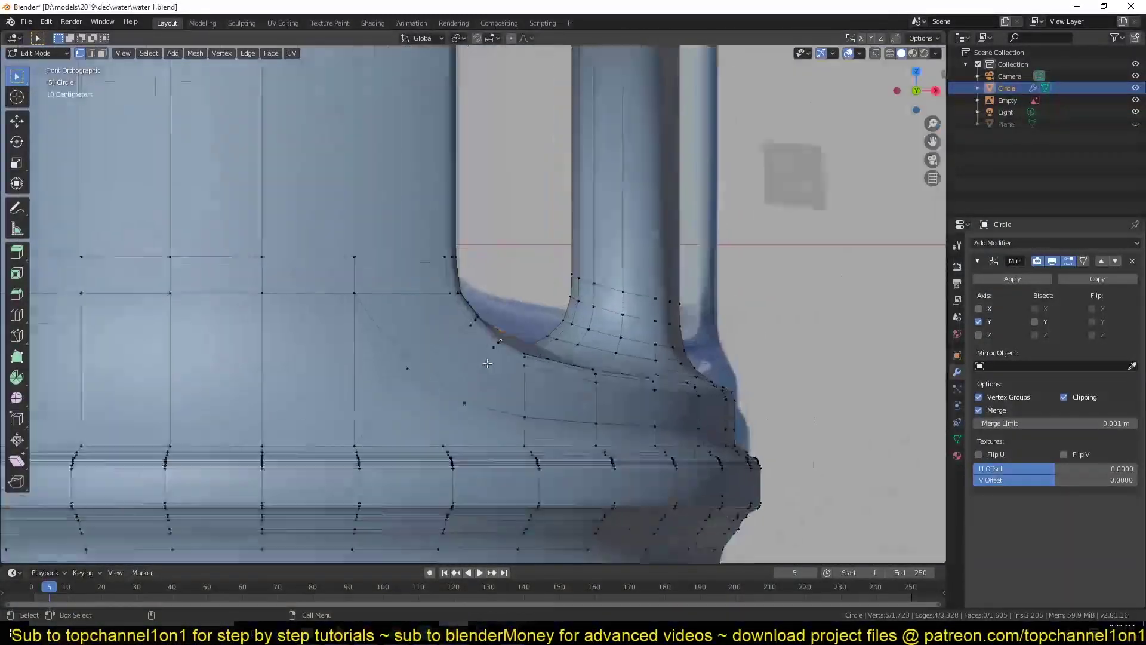
scroll(487, 363, up, 3)
key(alt+z)
key(s)
key(z)
click(550, 340)
scroll(597, 404, up, 3)
click(596, 404)
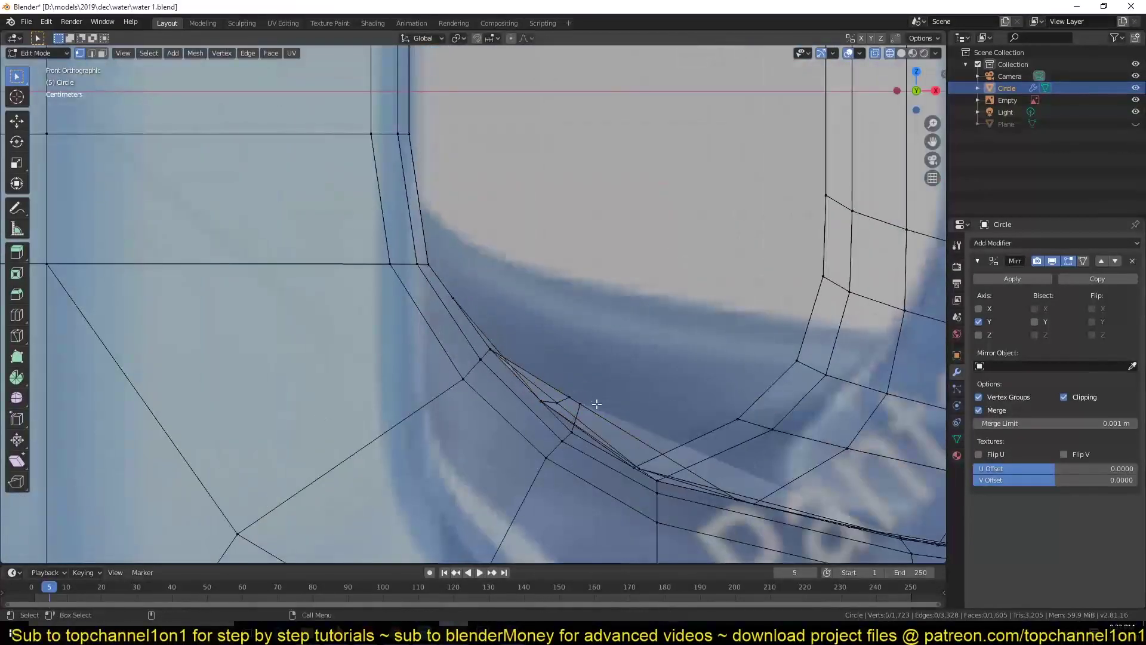
click(556, 408)
key(ctrl+x)
key(alt+z)
Cut new edges at the corner, slide the new vertex, and dissolve the unneeded edge.
mouse_move(556, 408)
middle_down()
mouse_move(420, 383)
mouse_move(494, 394)
mouse_move(456, 360)
mouse_move(459, 380)
mouse_move(485, 279)
middle_up()
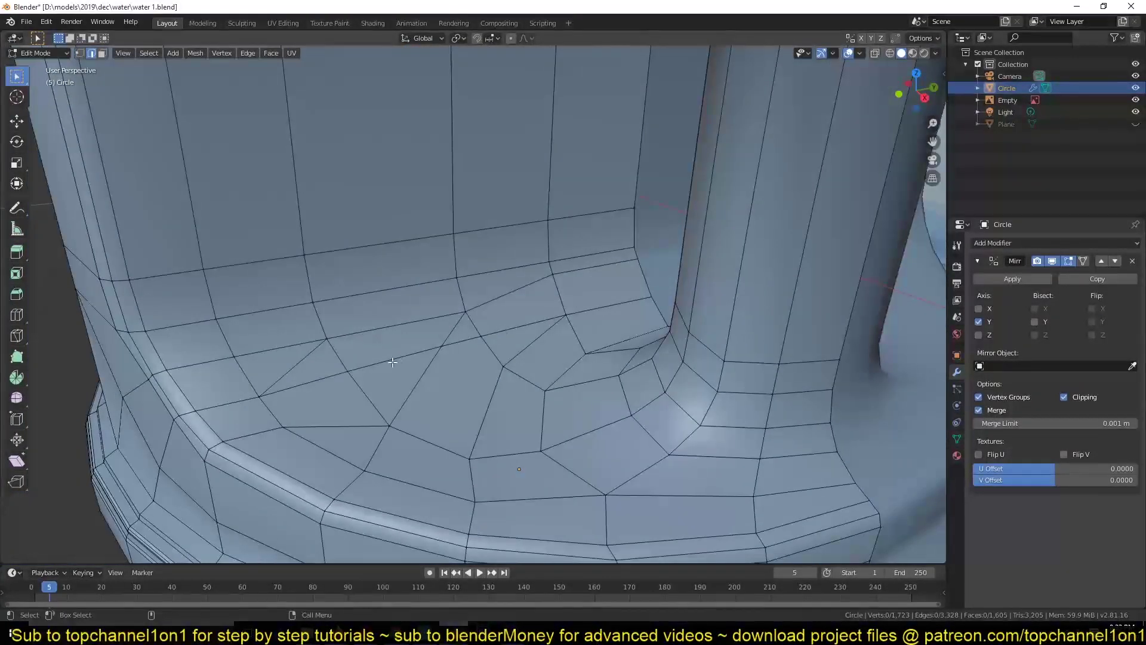
click(472, 376)
key(alt+a)
key(j)
key(shift+v)
click(467, 386)
key(2)
key(ctrl+x)
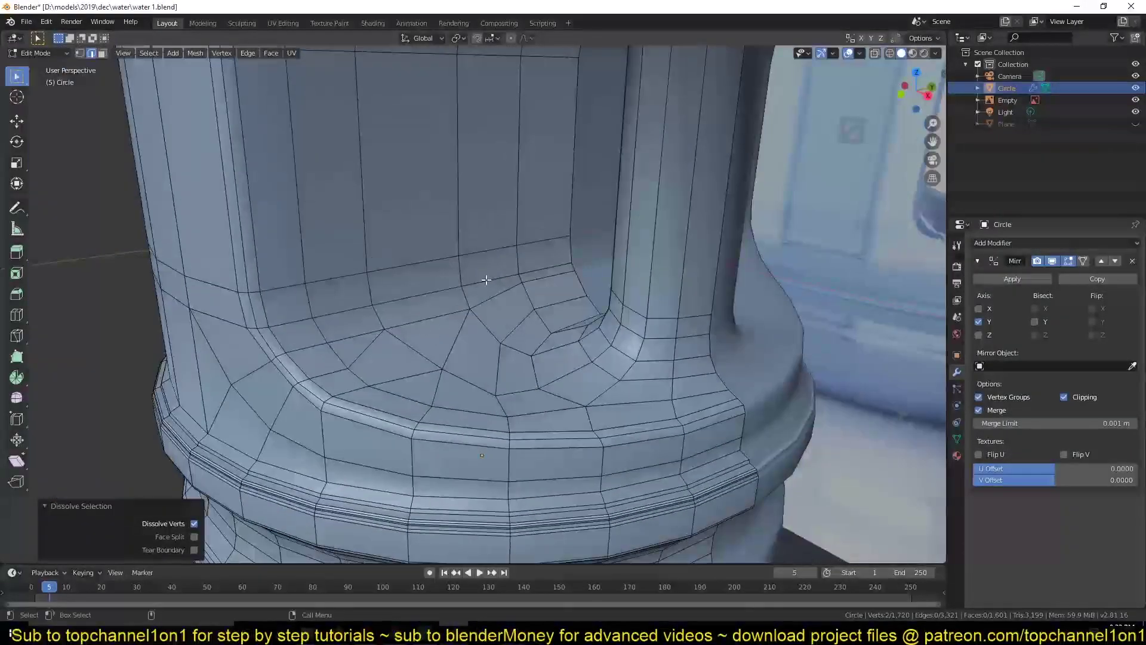
click(532, 267)
Return to Object Mode and view the bottle's handle.
key(Tab)
scroll(591, 329, down, 5)
middle_drag(591, 329, 550, 313)
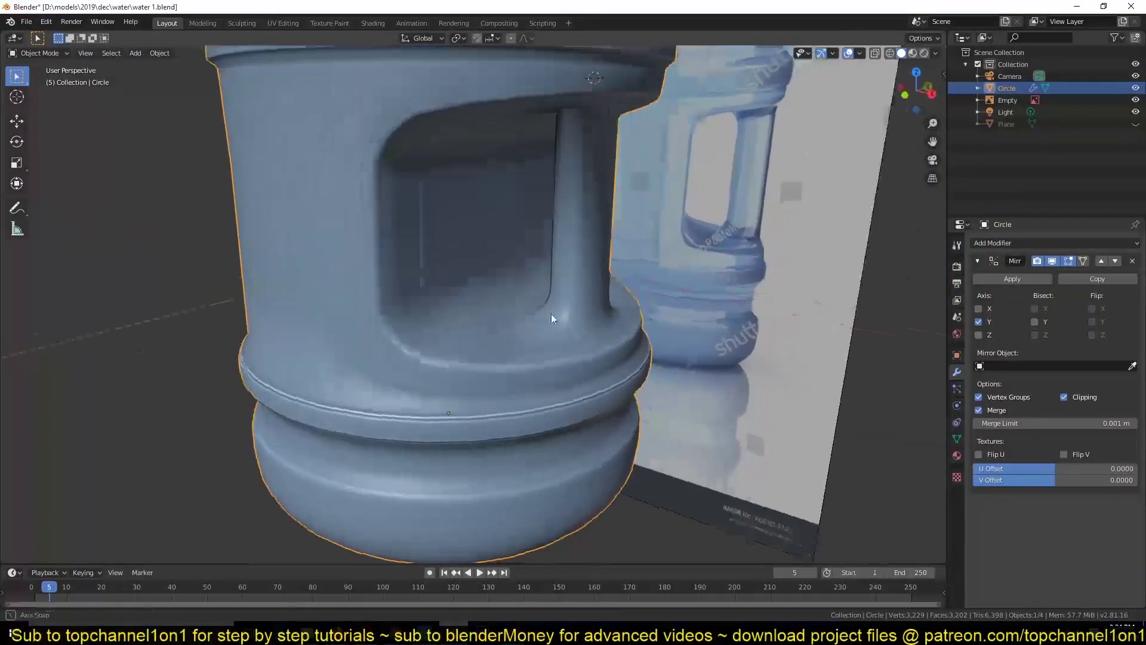
scroll(550, 313, up, 5)
In Edit Mode, merge the vertices at the grip pillar's top at center.
key(Tab)
mouse_move(450, 398)
middle_down()
mouse_move(334, 288)
mouse_move(408, 453)
middle_up()
scroll(334, 287, down, 2)
scroll(407, 453, up, 3)
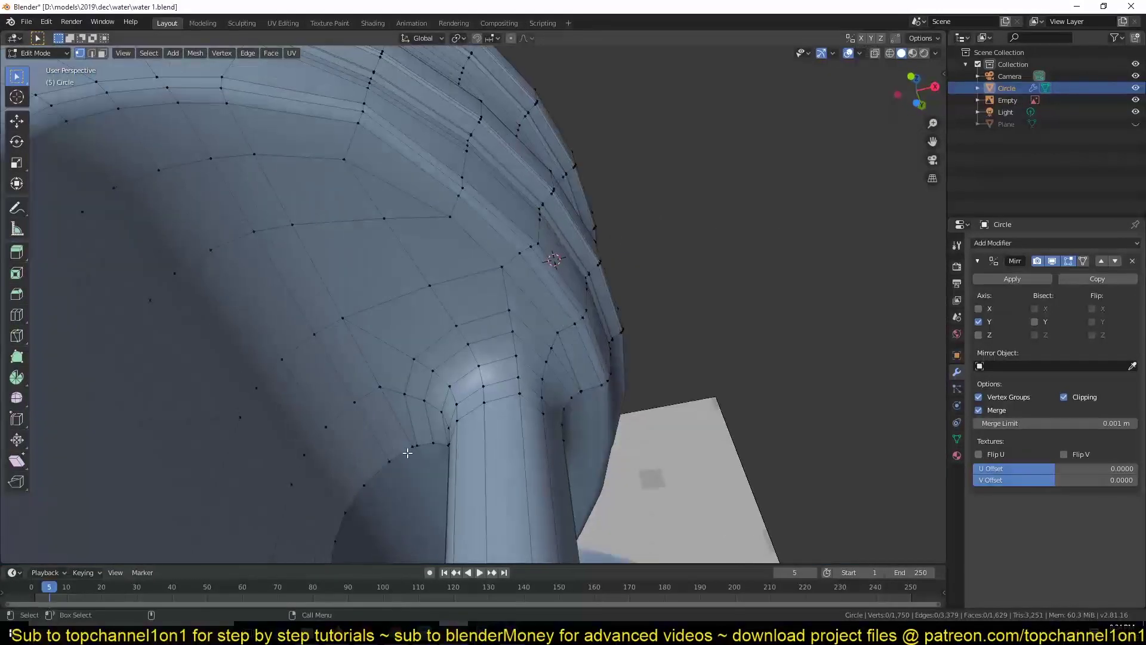
scroll(383, 389, down, 2)
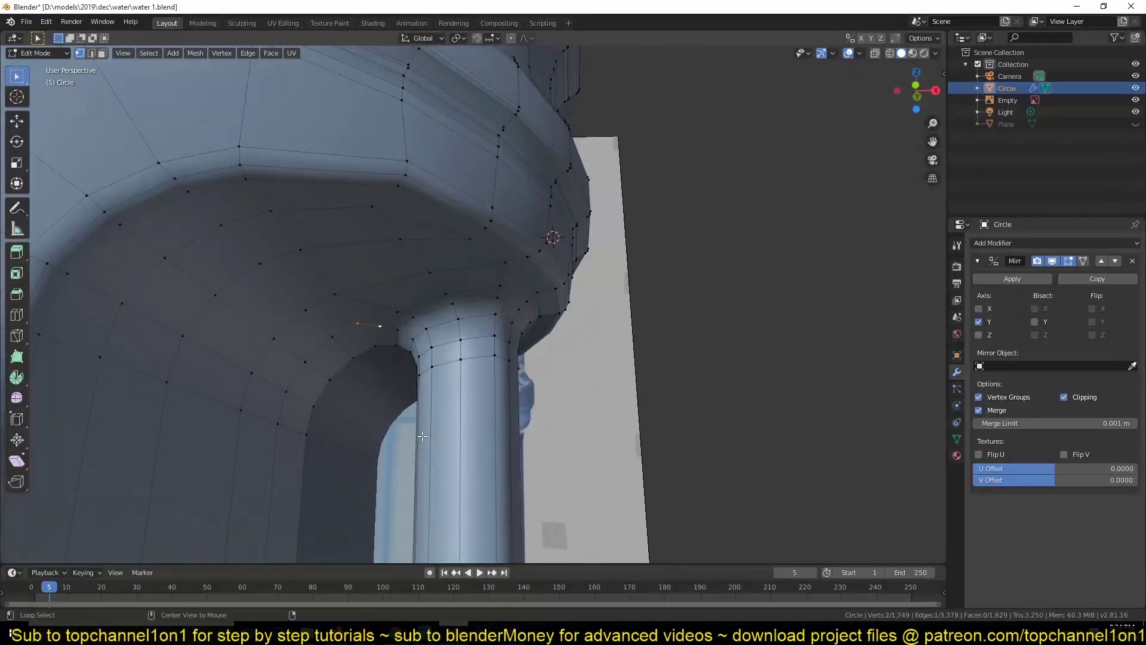
key(alt+m)
click(429, 335)
scroll(430, 335, up, 2)
middle_drag(513, 295, 498, 238)
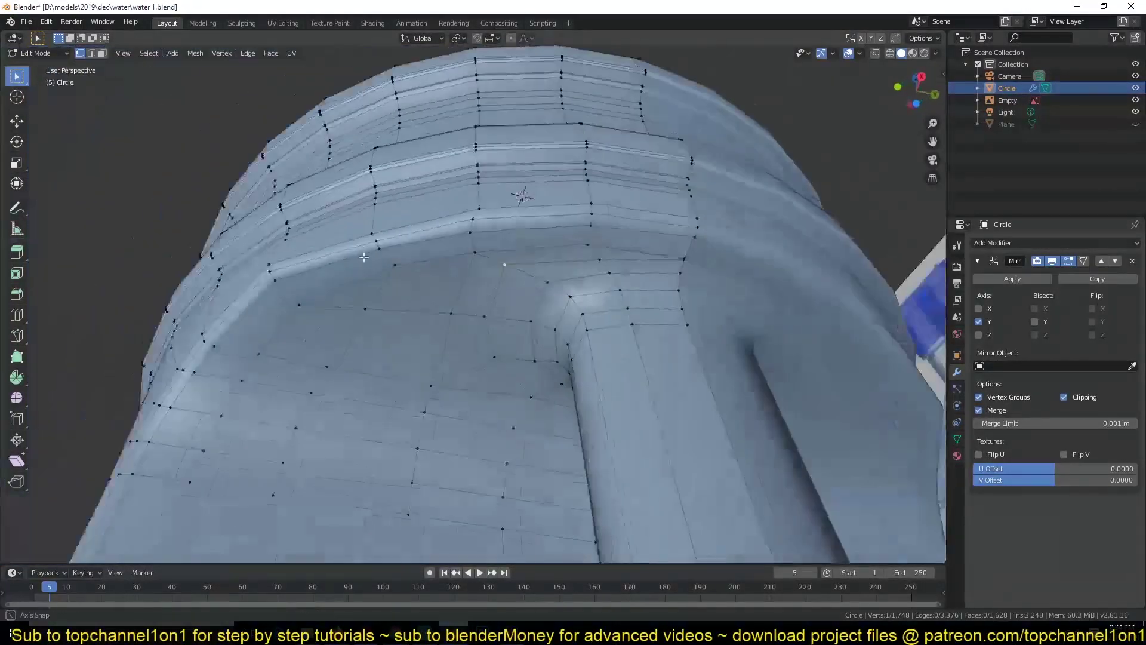
ctrl+click(499, 238)
scroll(498, 242, down, 2)
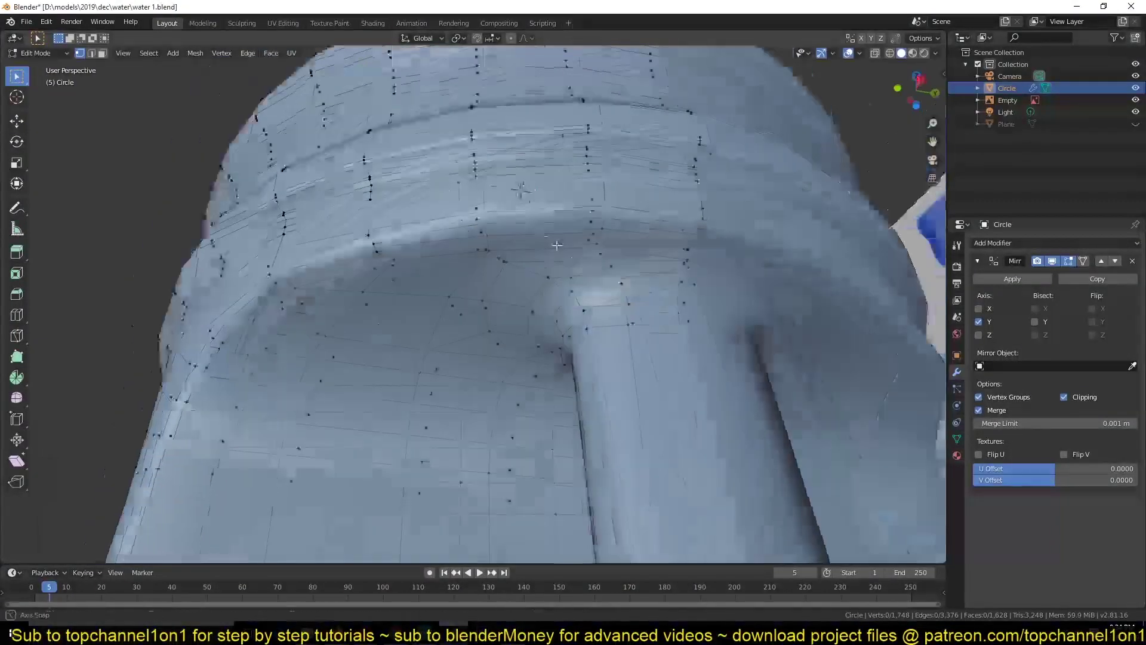
scroll(498, 242, up, 2)
key(alt+m)
click(538, 256)
scroll(597, 266, down, 2)
scroll(597, 266, up, 2)
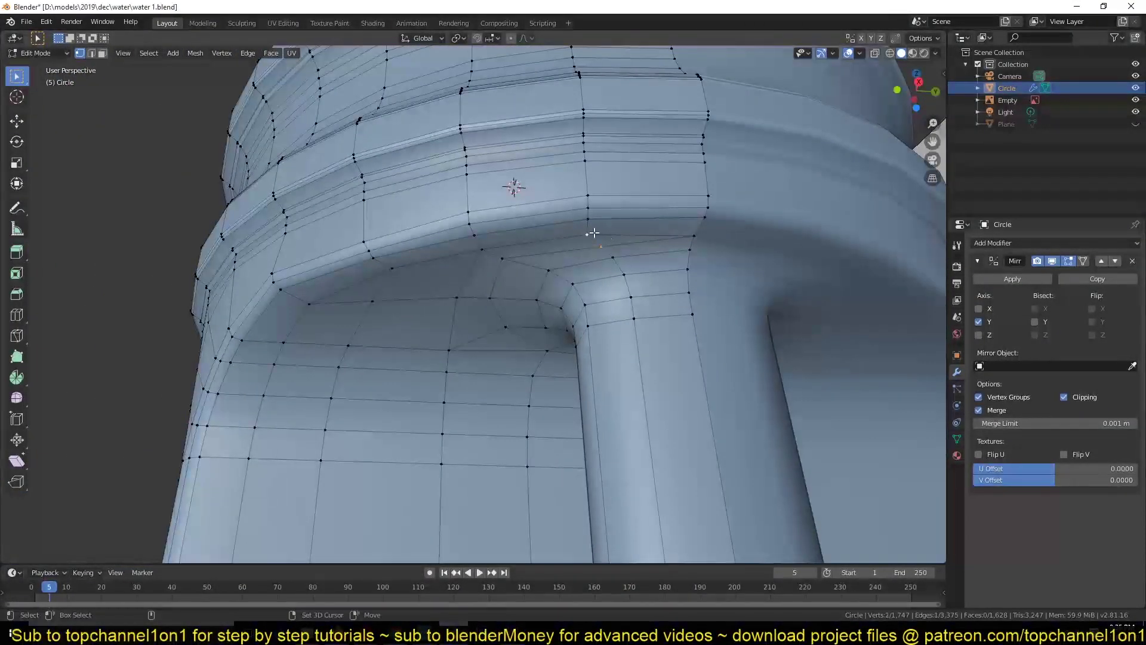
click(621, 255)
Merge the remaining paired vertices around the pillar top and save the file.
mouse_move(621, 255)
middle_down()
mouse_move(485, 299)
mouse_move(375, 280)
middle_up()
shift+click(513, 294)
key(alt+m)
click(513, 291)
shift+click(375, 280)
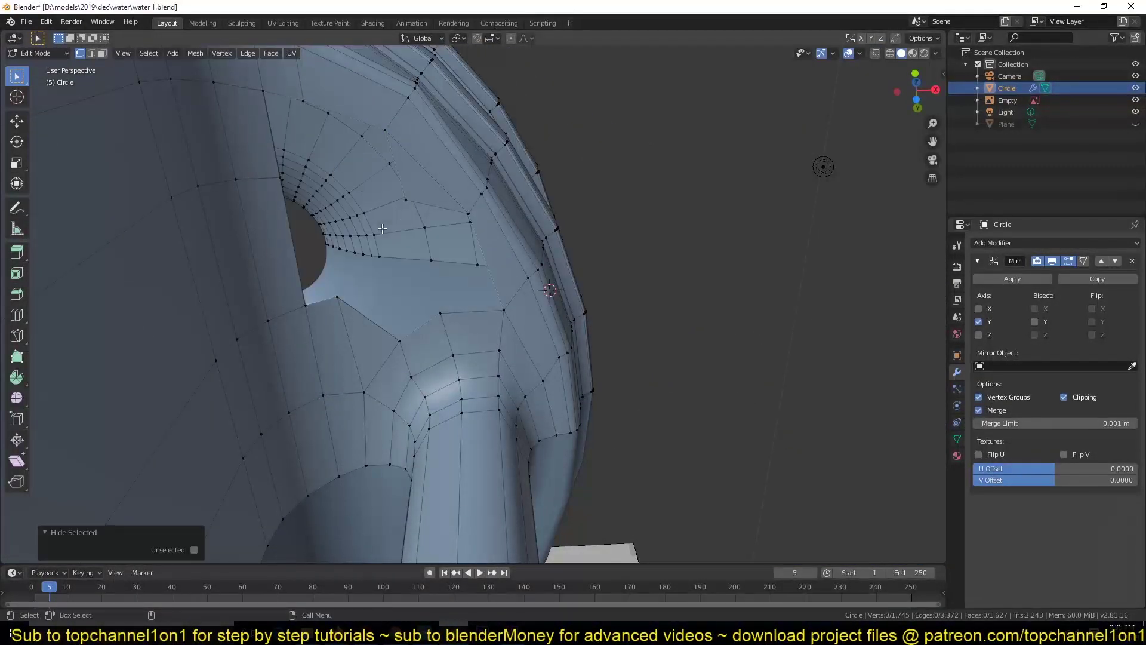
key(alt+m)
click(398, 186)
middle_drag(398, 187, 324, 339)
key(ctrl+s)
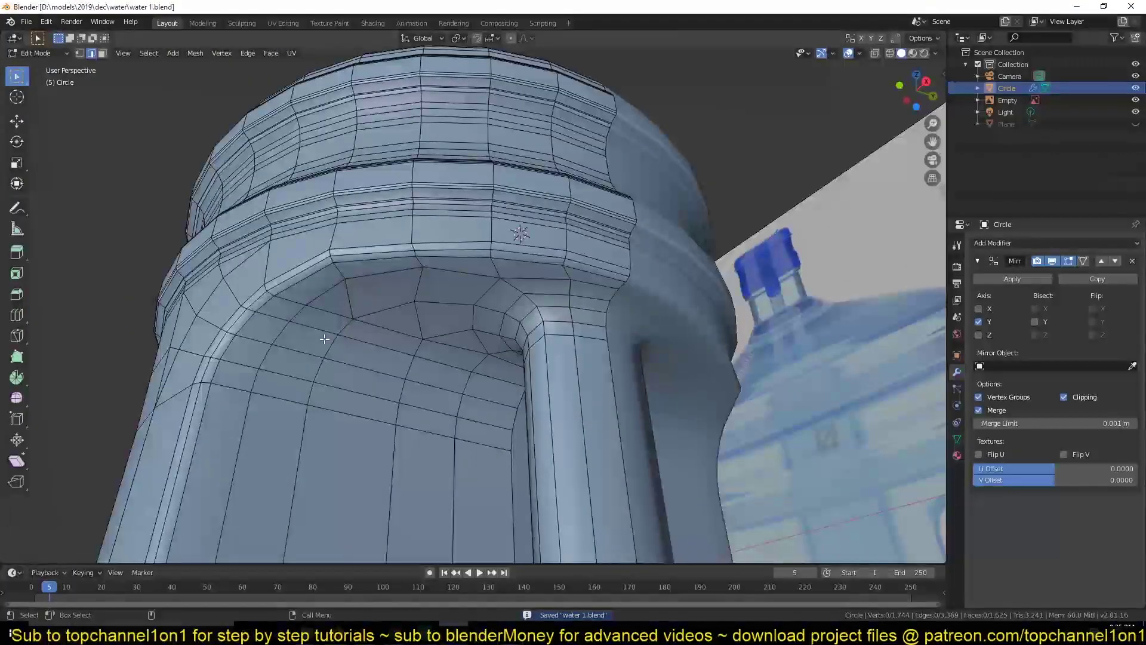
Slide a ceiling vertex, merge two vertices near the pillar top, and slide the result.
middle_drag(448, 257, 420, 285)
click(421, 285)
key(g)
key(g)
click(572, 273)
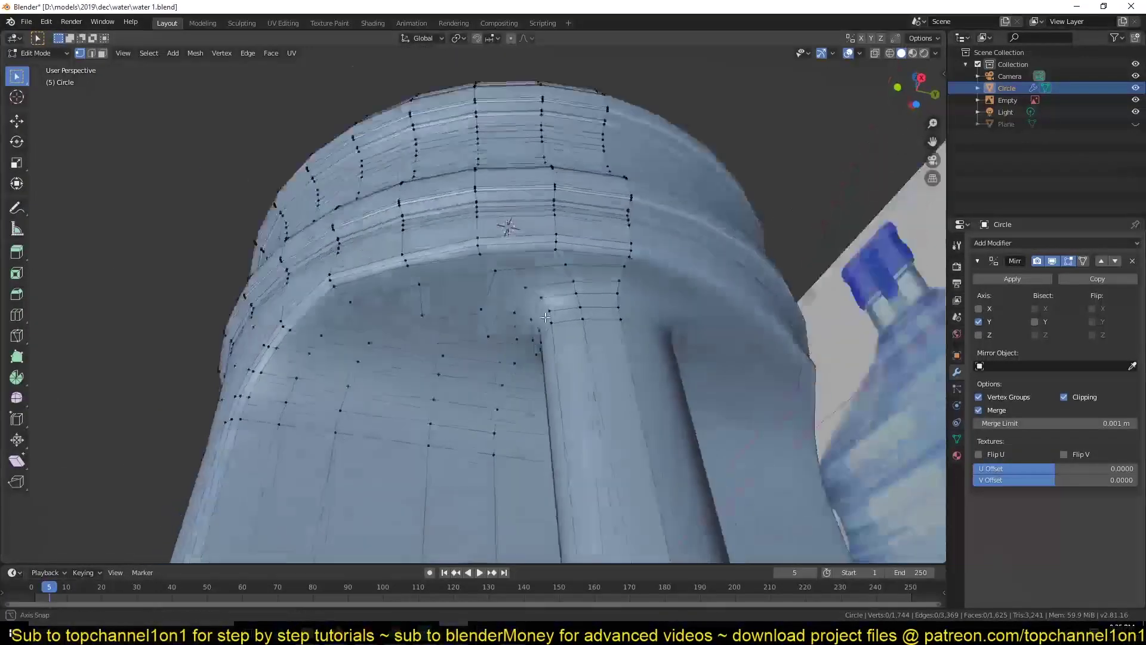
middle_drag(572, 273, 419, 340)
click(397, 264)
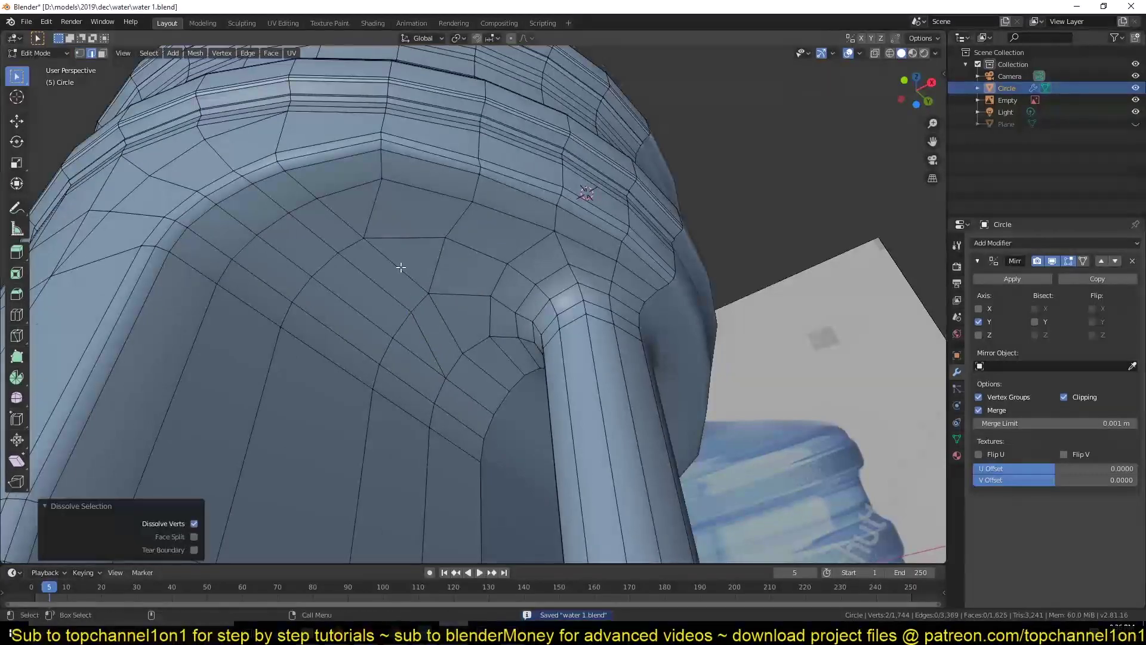
mouse_move(396, 263)
middle_down()
mouse_move(398, 297)
mouse_move(361, 247)
middle_up()
shift+click(409, 329)
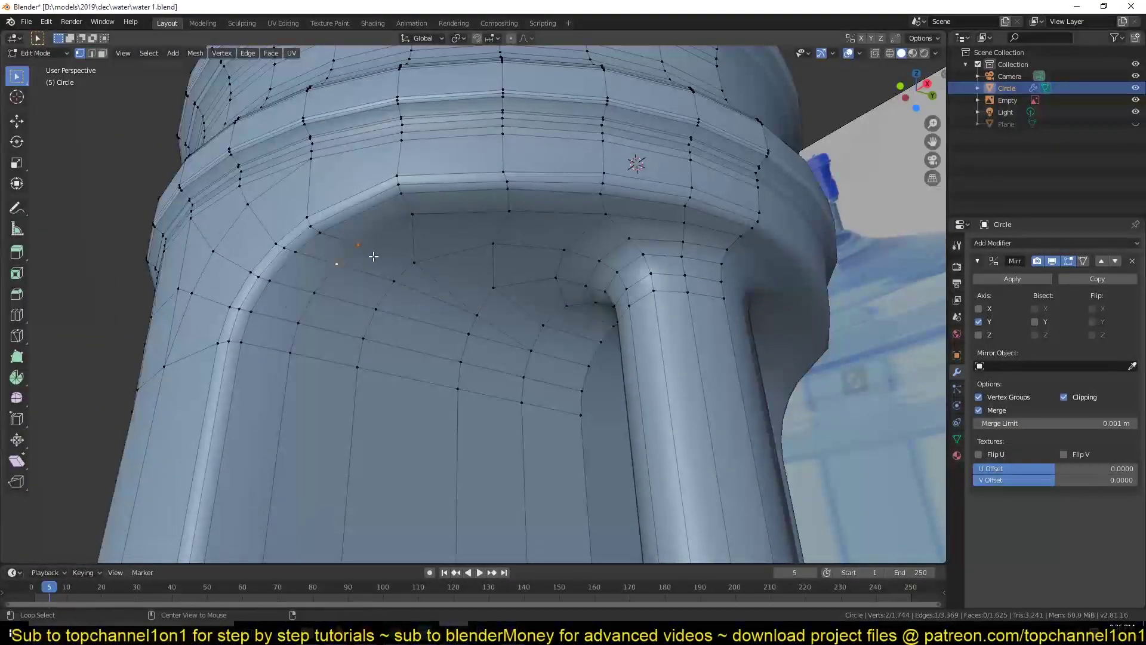
key(alt+m)
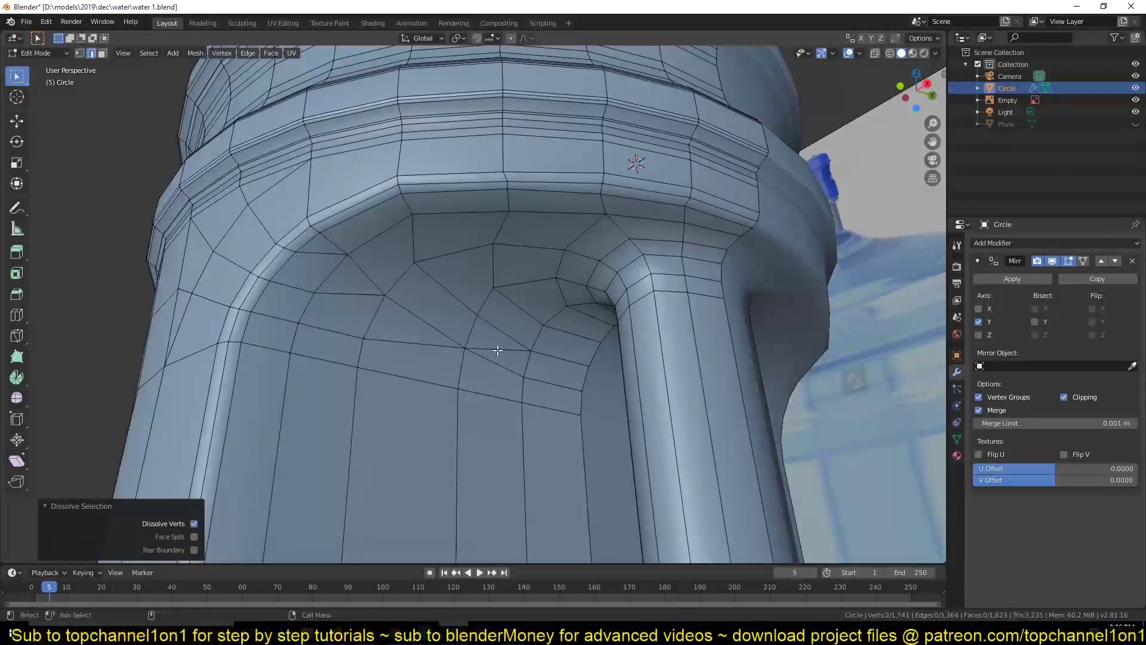
middle_drag(480, 347, 438, 244)
key(shift+v)
click(508, 267)
middle_drag(508, 267, 328, 271)
Dissolve the extra edges on the cutout ceiling and save.
right_click(328, 271)
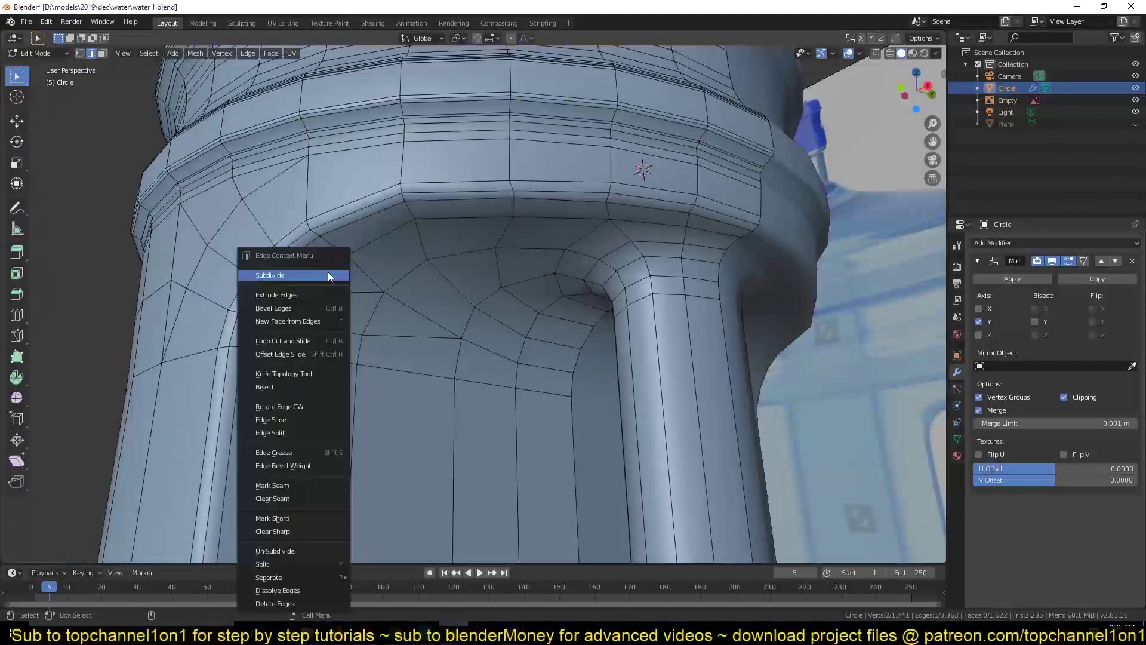
click(335, 270)
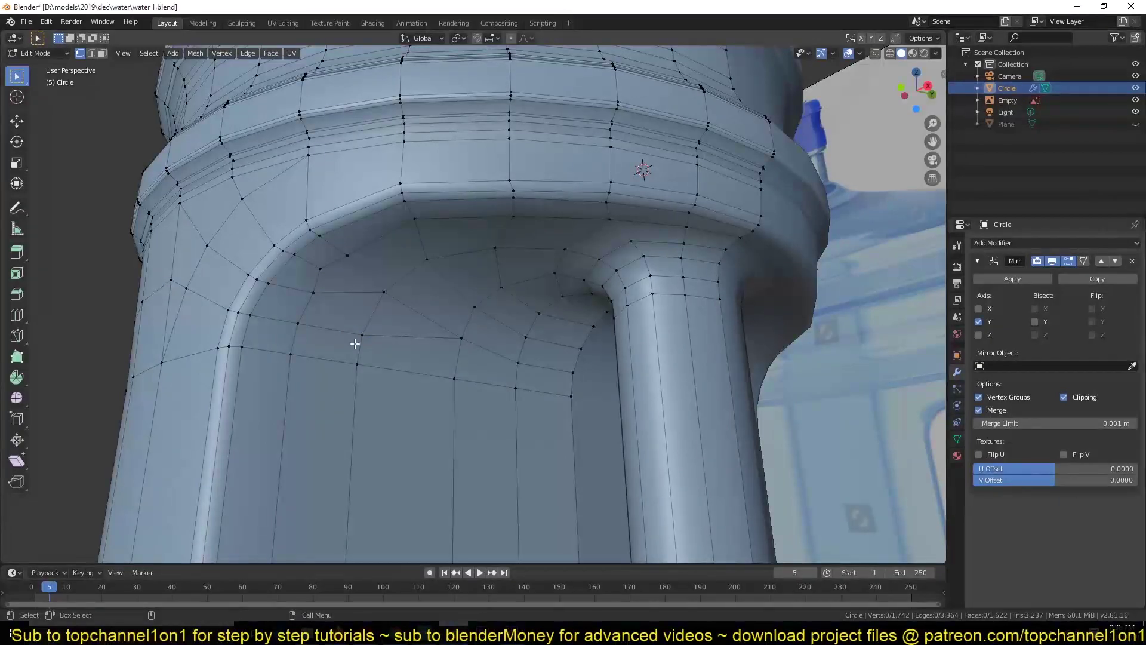
scroll(354, 344, down, 4)
middle_drag(406, 402, 402, 332)
key(2)
key(ctrl+x)
key(ctrl+s)
Slide a vertex on the cutout ceiling into place and save.
middle_drag(435, 379, 378, 320)
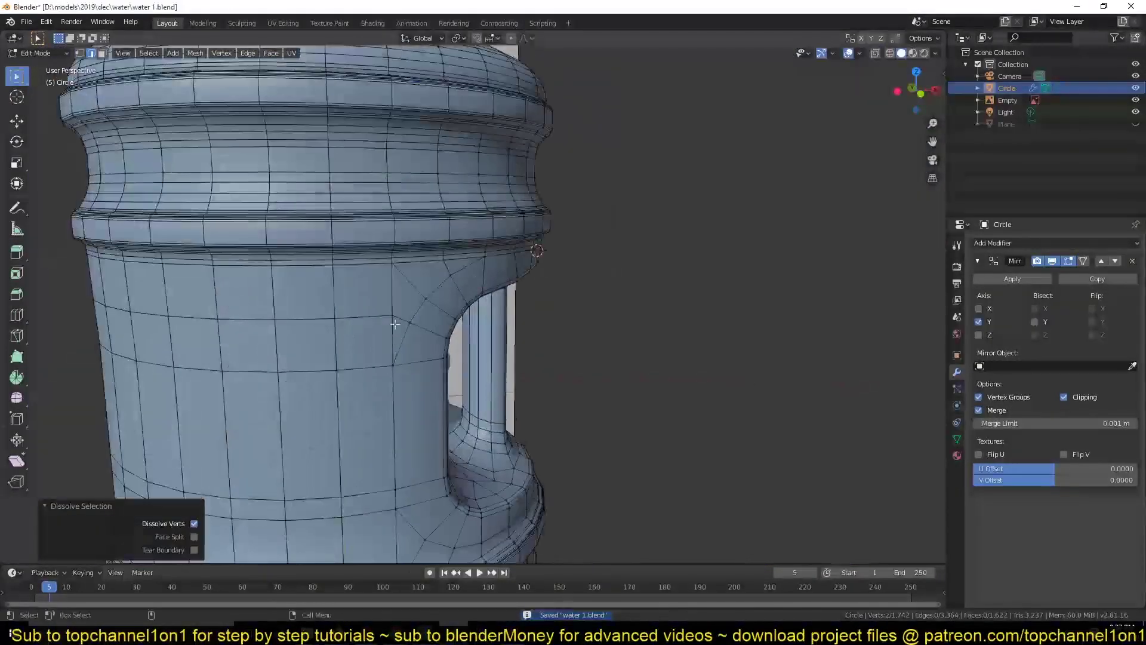
key(1)
click(393, 317)
key(g)
key(g)
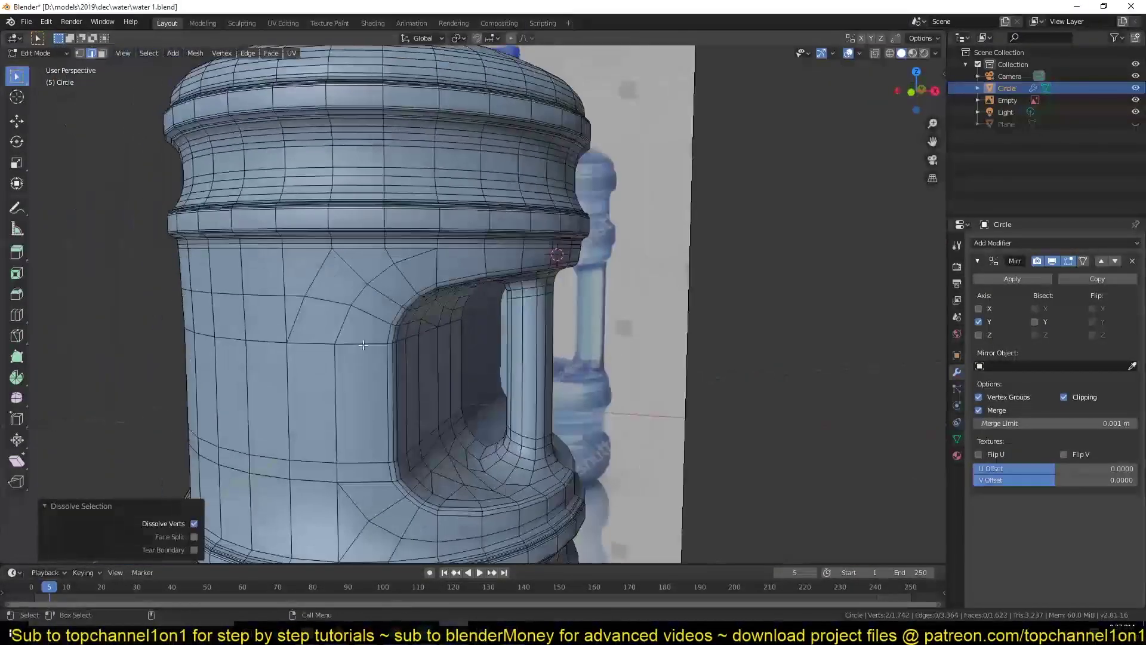
scroll(452, 351, up, 3)
mouse_move(452, 350)
middle_down()
mouse_move(603, 330)
mouse_move(595, 350)
middle_up()
key(ctrl+s)
Dissolve the stray edges and slide a vertex at the handle base, then save.
key(ctrl+x)
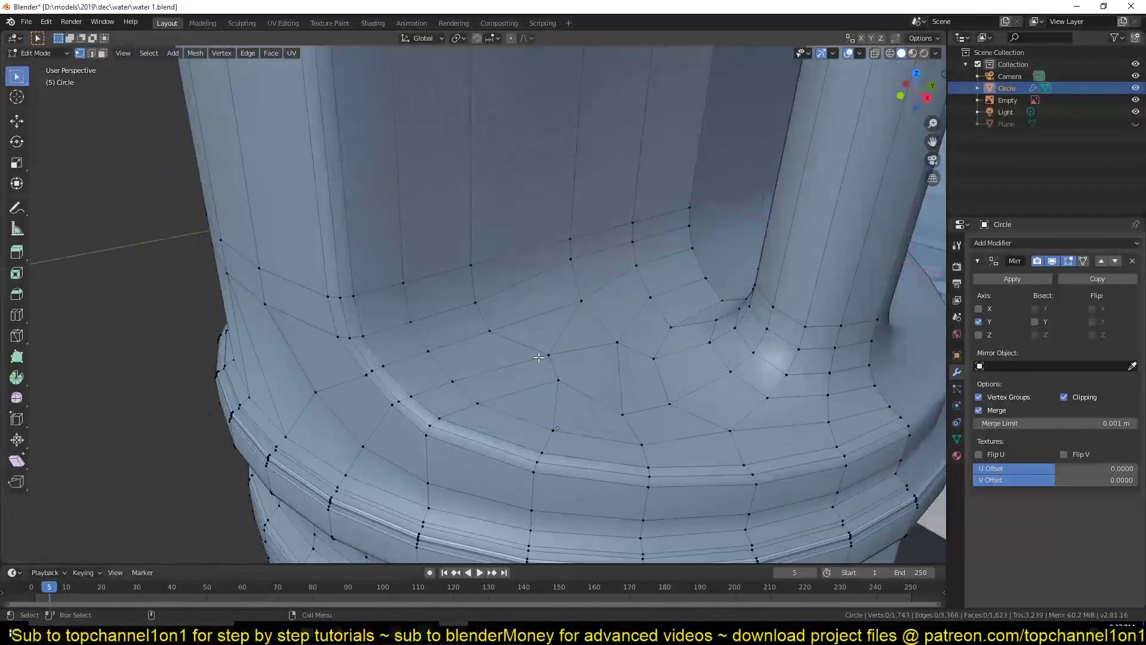
key(2)
scroll(596, 350, up, 2)
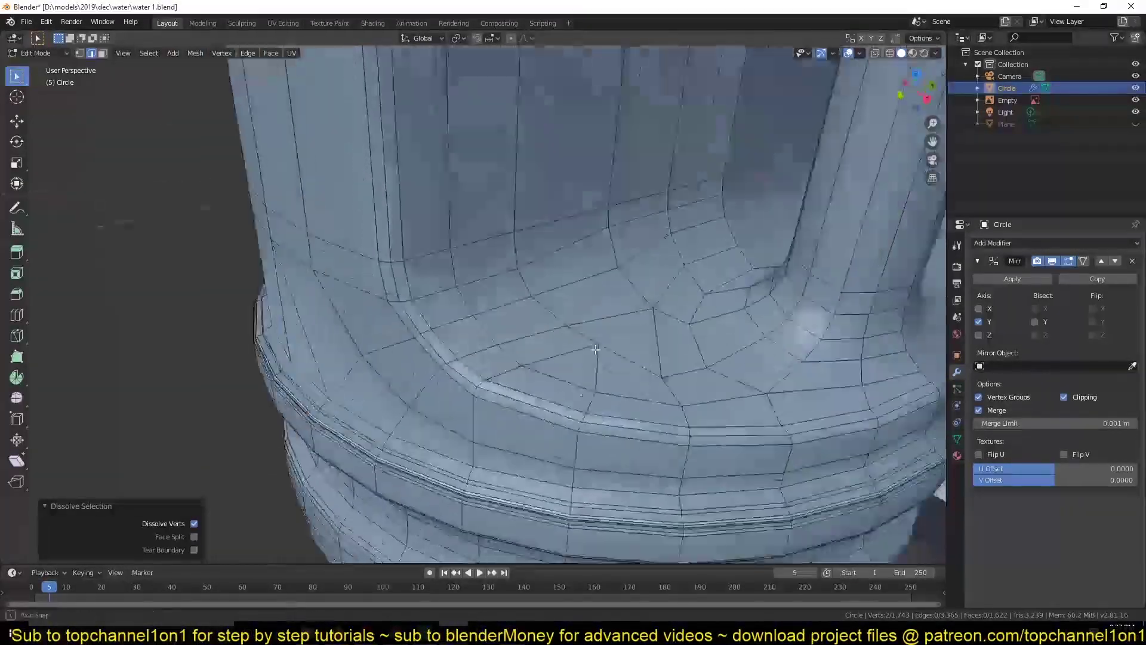
key(1)
scroll(596, 349, down, 2)
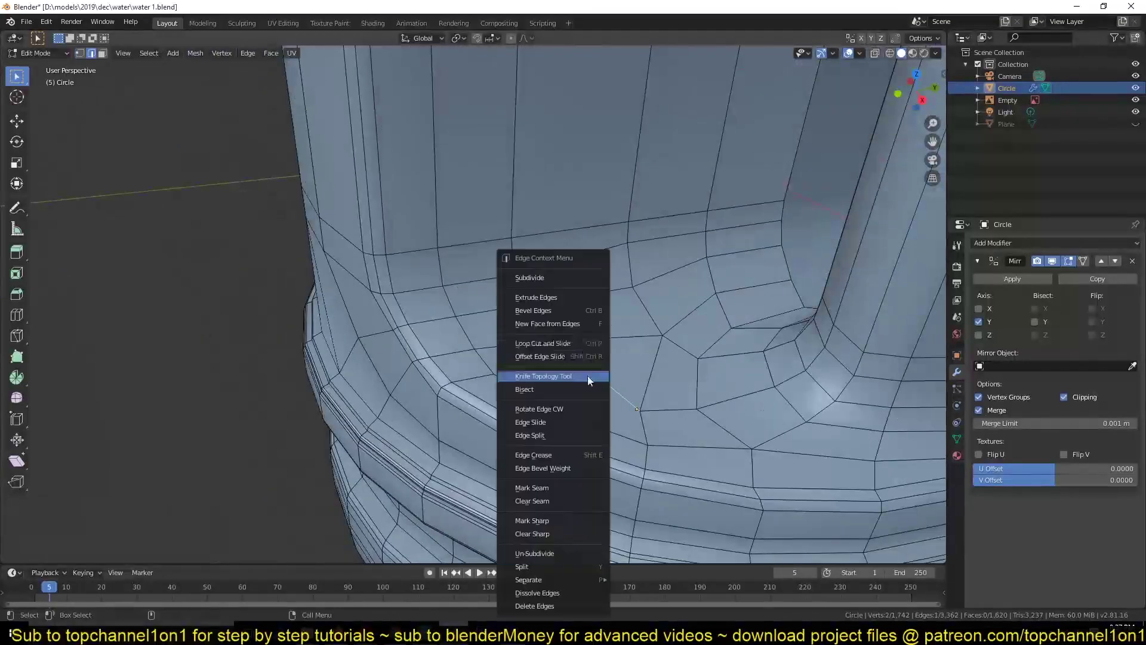
right_click(587, 375)
key(k)
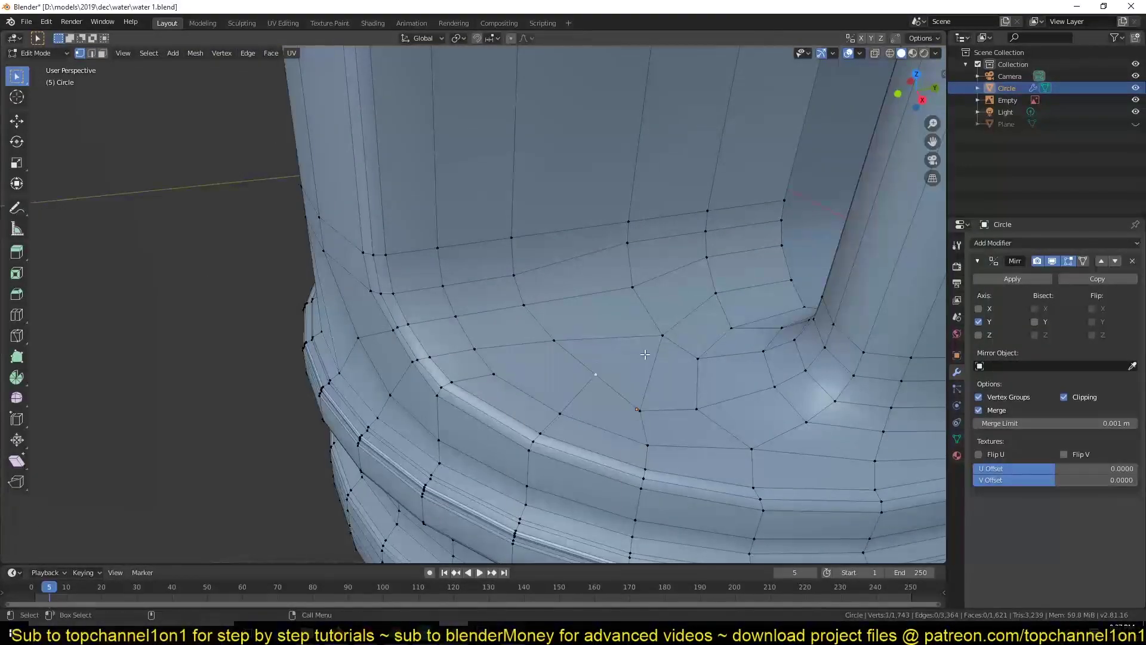
click(622, 363)
mouse_move(622, 363)
middle_down()
mouse_move(495, 401)
mouse_move(525, 367)
mouse_move(596, 389)
mouse_move(501, 359)
middle_up()
click(576, 358)
scroll(493, 401, down, 2)
key(ctrl+s)
Add a level-2 Subdivision Surface modifier (Ctrl+2) and return to Object Mode.
key(3)
alt+click(595, 388)
key(ctrl+2)
scroll(596, 388, down, 3)
key(Tab)
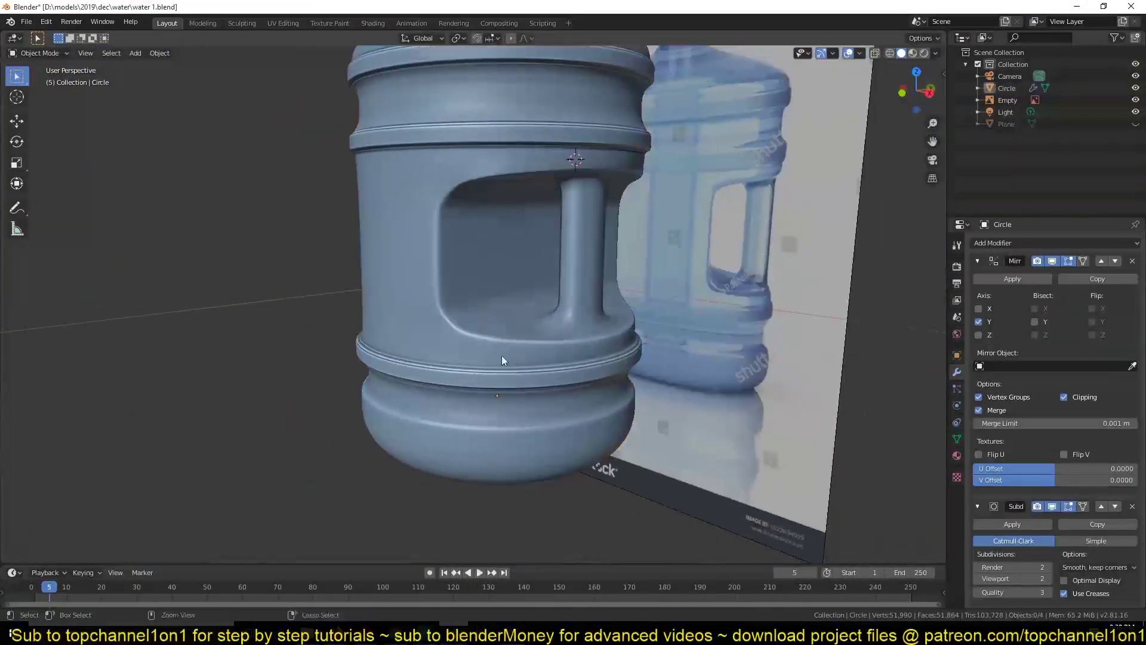
Select the whole mesh and merge overlapping vertices by distance.
key(Tab)
scroll(502, 360, up, 3)
key(KP_1)
scroll(513, 334, up, 2)
click(977, 261)
scroll(527, 315, up, 2)
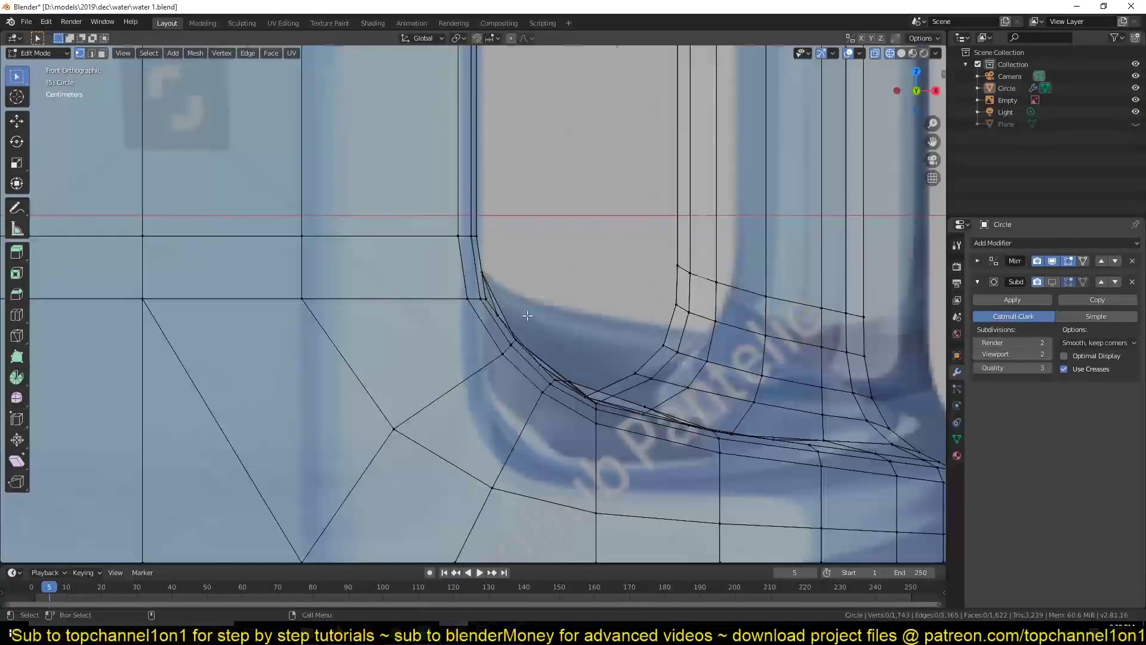
scroll(527, 315, up, 5)
key(c)
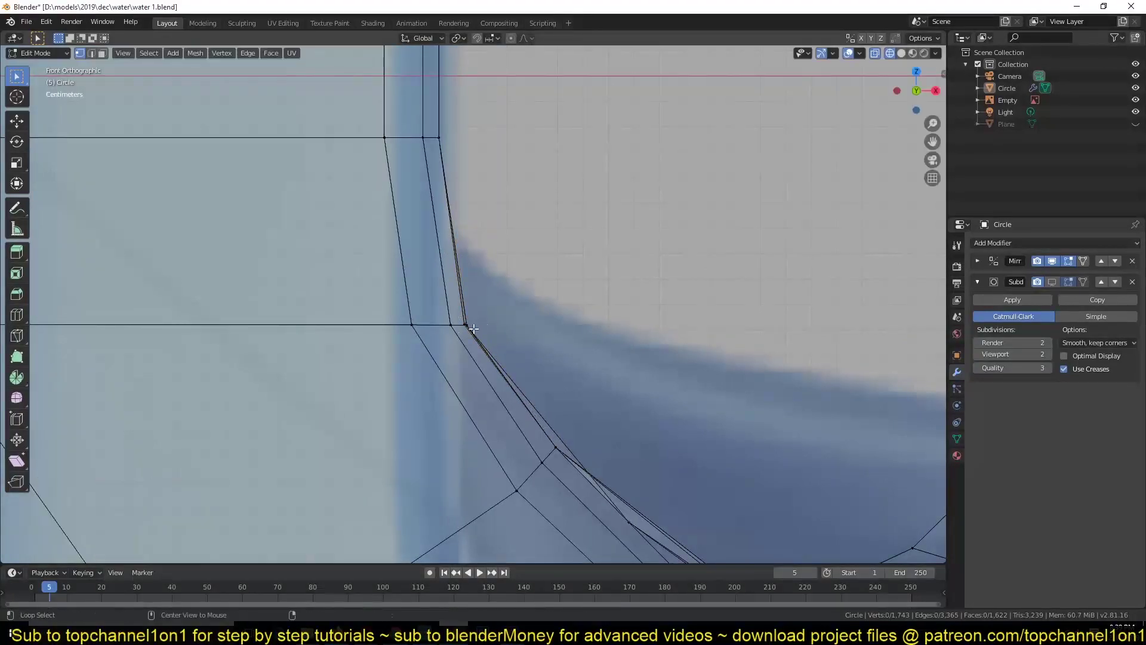
scroll(497, 328, down, 5)
mouse_move(497, 329)
middle_down()
mouse_move(538, 268)
mouse_move(643, 250)
middle_up()
key(a)
key(alt+m)
With X-ray off, slide the vertex at the handle corner along its edge.
key(alt+z)
scroll(643, 251, up, 4)
click(638, 251)
key(g)
key(g)
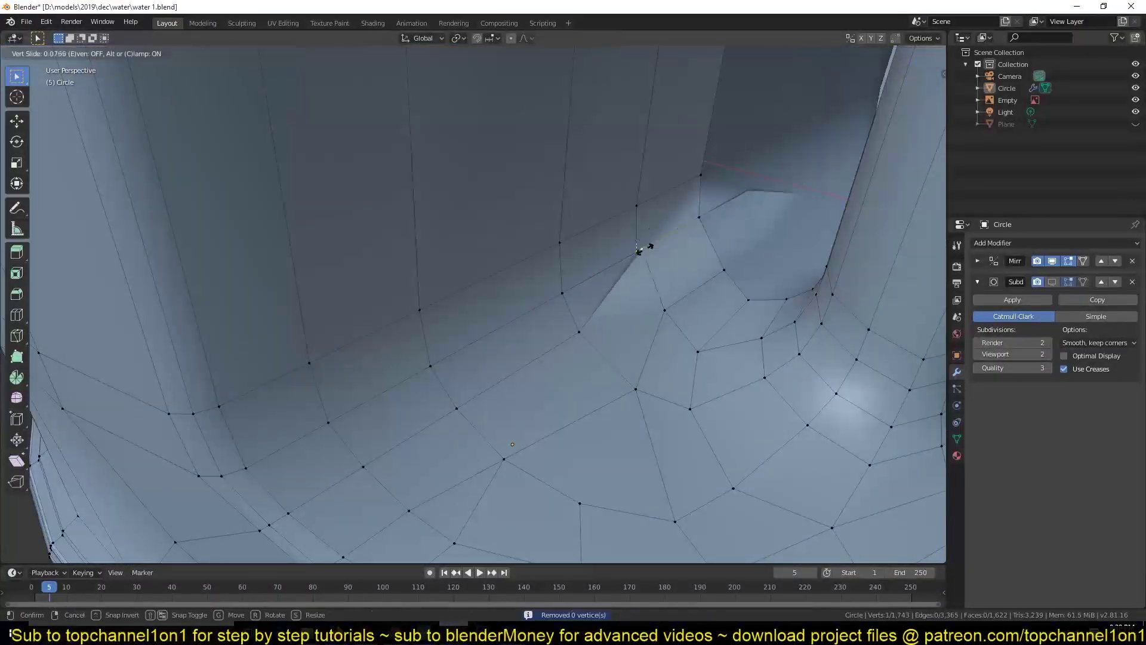
scroll(659, 262, down, 4)
scroll(634, 326, up, 2)
key(g)
key(g)
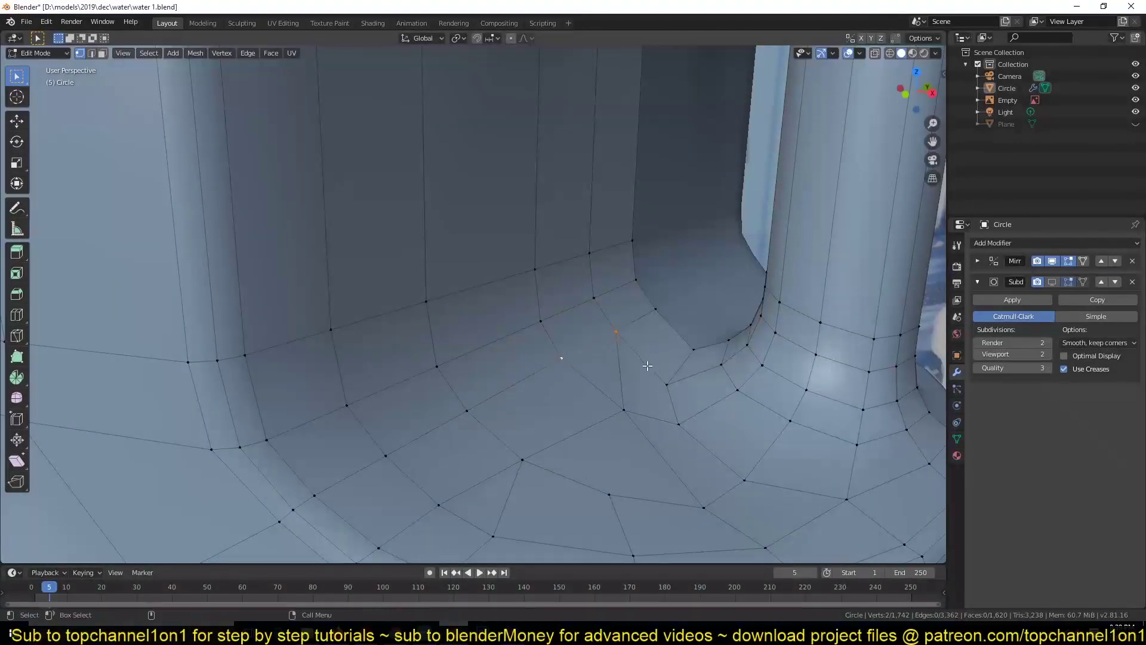
Select the edge loop along the inner handle and view it from the front.
key(2)
mouse_move(658, 371)
middle_down()
mouse_move(567, 417)
mouse_move(526, 364)
middle_up()
scroll(526, 363, down, 3)
scroll(398, 311, up, 2)
alt+click(399, 311)
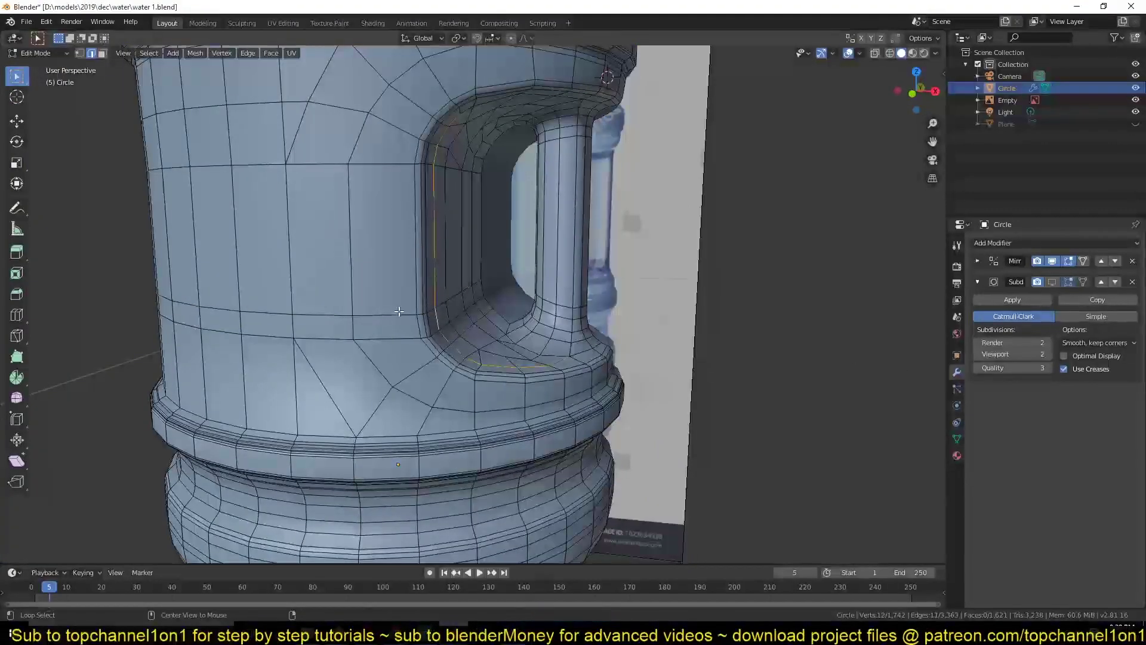
mouse_move(467, 167)
middle_down()
mouse_move(500, 185)
mouse_move(601, 330)
middle_up()
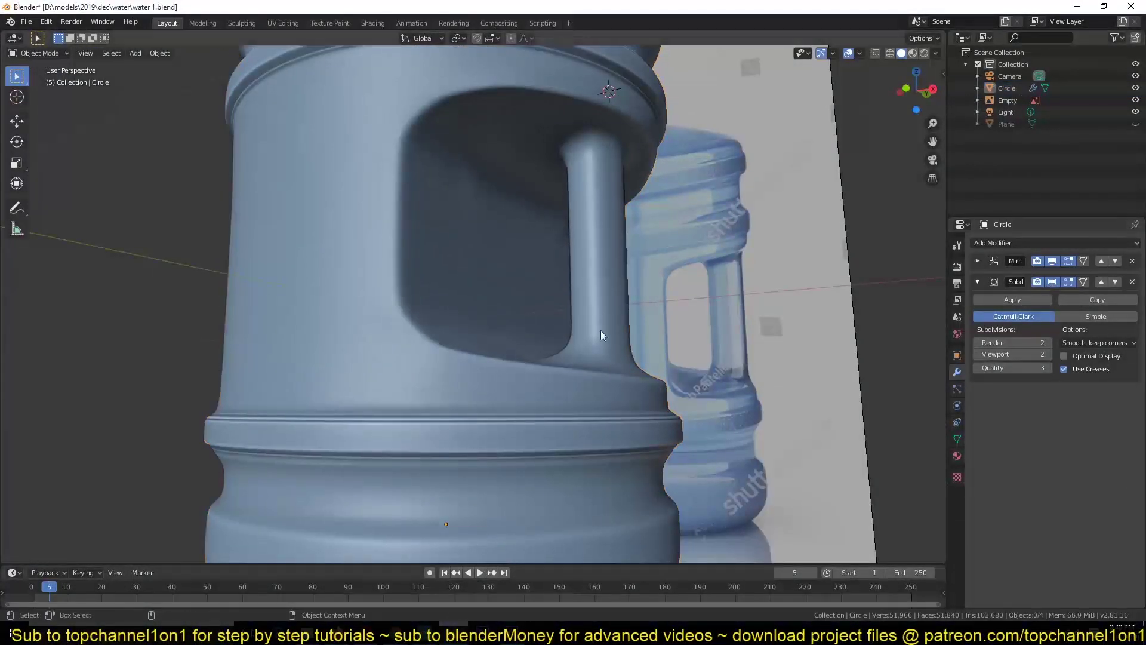
key(KP_1)
Reposition the handle vertices in wireframe front view, then save.
key(1)
scroll(538, 429, up, 4)
key(shift+z)
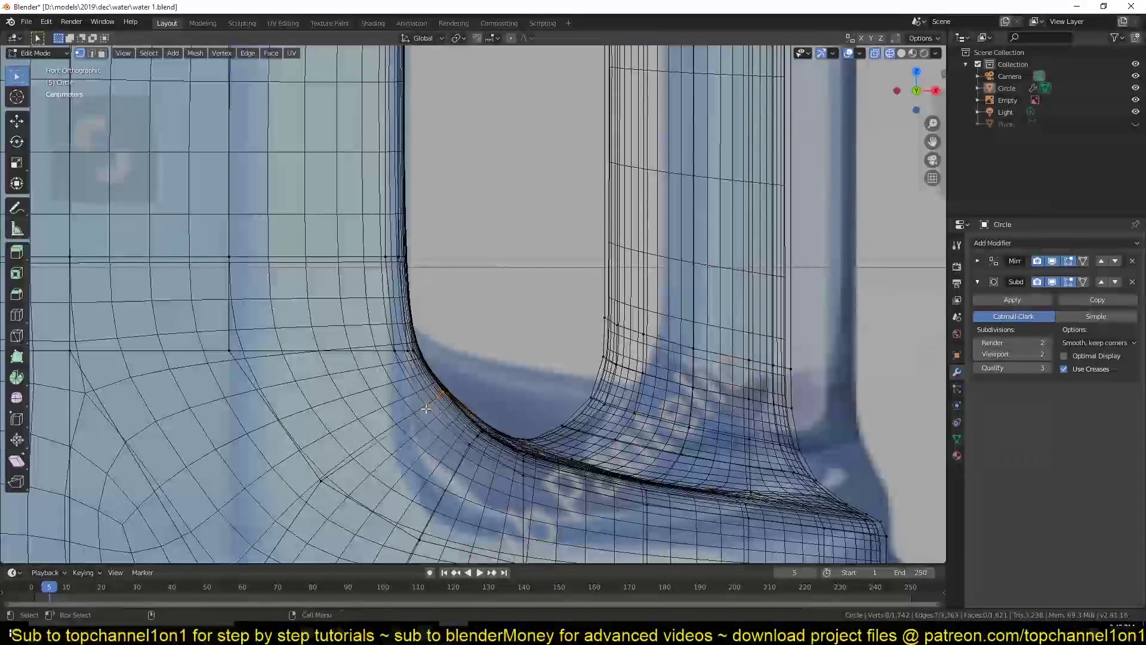
click(496, 414)
key(shift+z)
scroll(665, 438, down, 4)
mouse_move(665, 443)
middle_down()
mouse_move(528, 363)
mouse_move(546, 384)
middle_up()
key(ctrl+s)
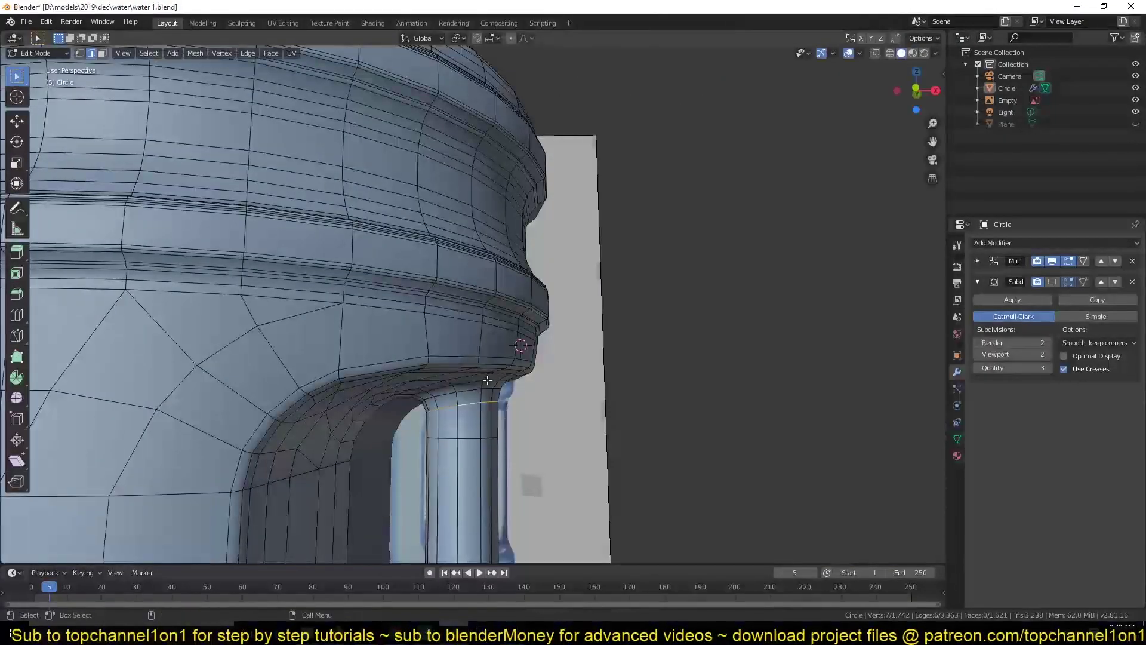
click(466, 394)
Slide an edge on the handle opening and check the smoothed result in Object Mode.
scroll(467, 394, down, 4)
mouse_move(537, 358)
middle_down()
mouse_move(647, 335)
mouse_move(606, 290)
middle_up()
scroll(647, 335, up, 4)
click(603, 293)
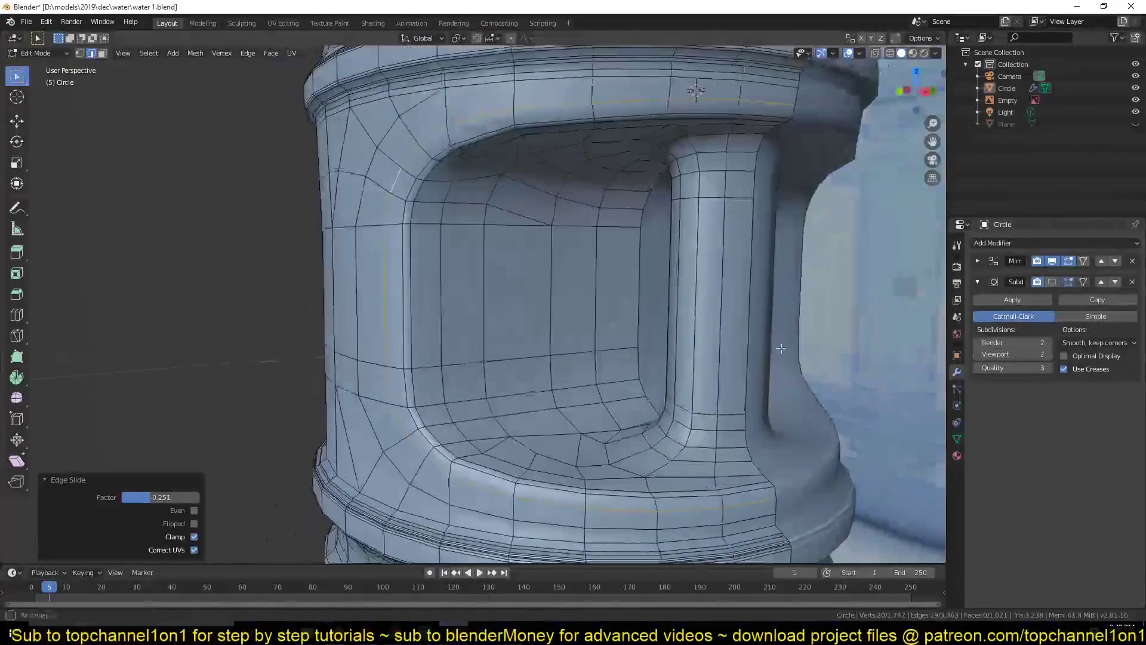
key(Tab)
mouse_move(780, 396)
middle_down()
mouse_move(667, 320)
mouse_move(538, 268)
mouse_move(462, 391)
mouse_move(509, 370)
mouse_move(376, 250)
middle_up()
key(Tab)
scroll(537, 268, up, 3)
Dissolve the extra vertices, return to Object Mode, and save water 1.blend.
key(ctrl+z)
scroll(509, 369, down, 3)
scroll(509, 369, up, 4)
scroll(509, 370, down, 3)
key(Tab)
scroll(509, 369, down, 3)
key(ctrl+s)
Show subdivision smoothing, preview materials, and open the water.blend file.
click(1052, 281)
middle_drag(776, 287, 725, 212)
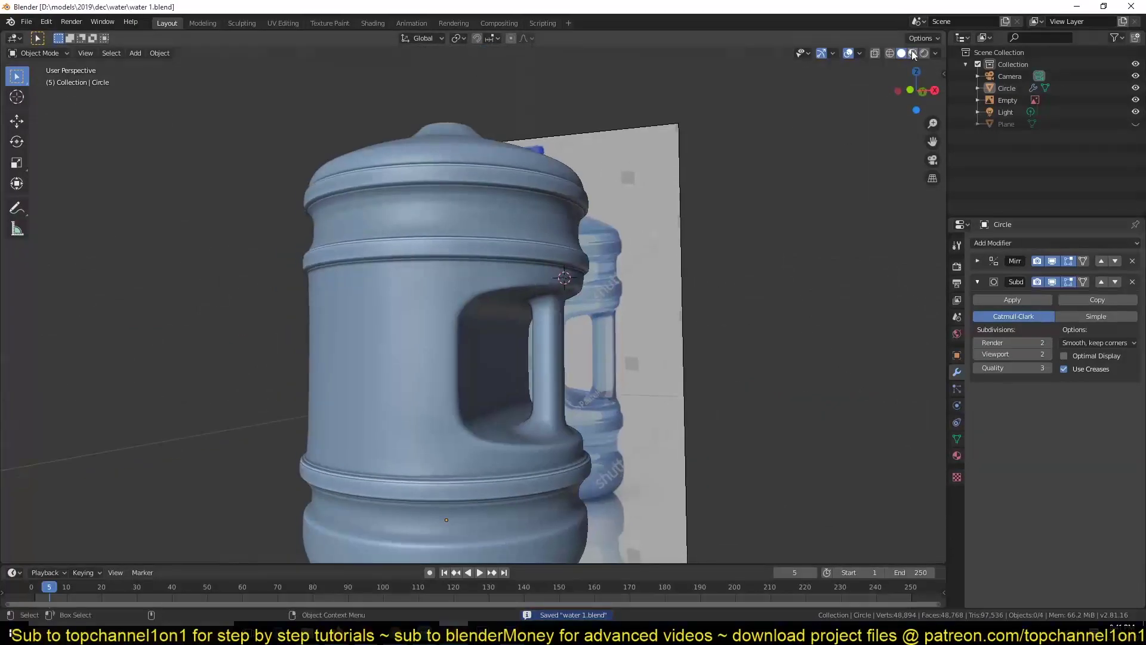
click(913, 53)
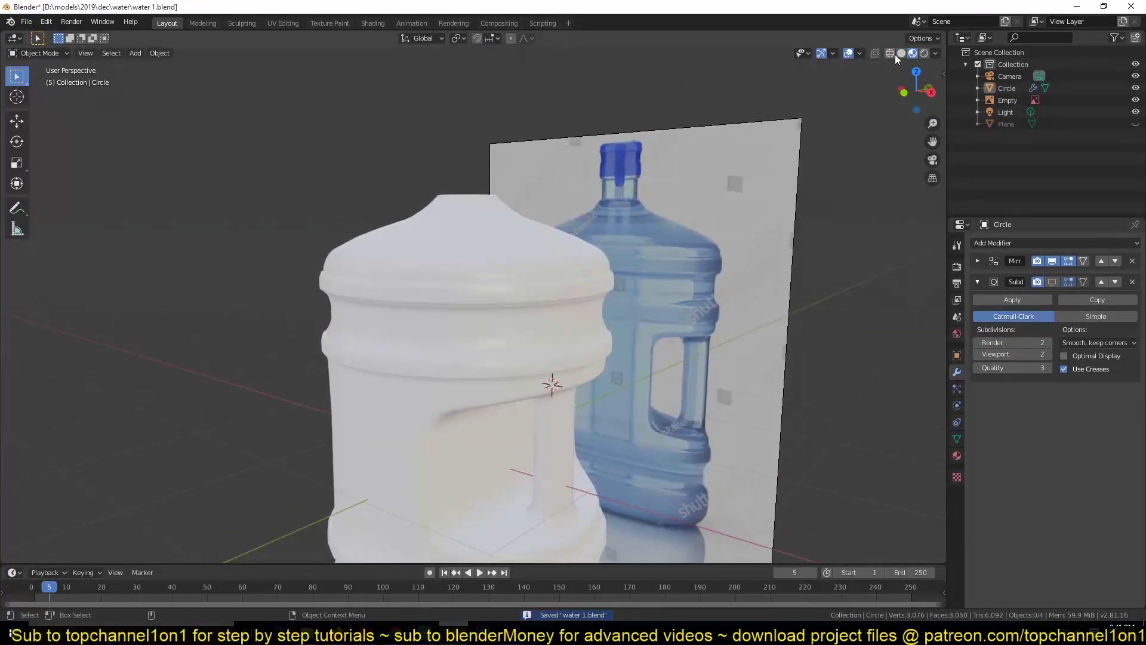
key(ctrl+o)
double_click(454, 229)
Raise the upper neck edge loop and bevel it.
key(Tab)
scroll(498, 304, up, 4)
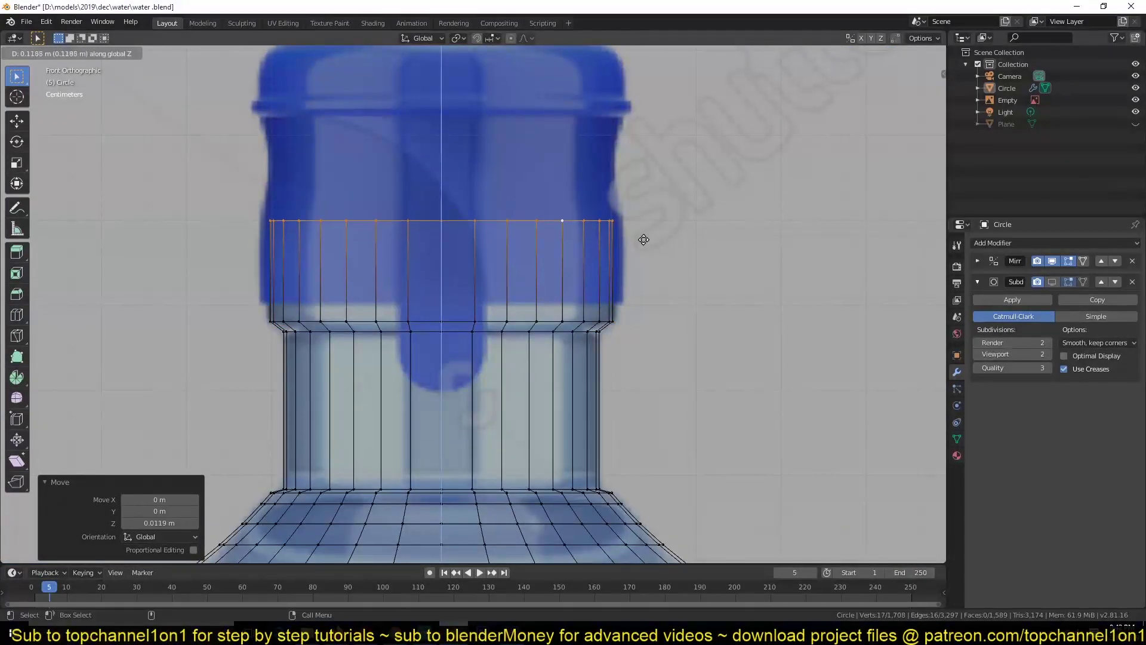
click(643, 239)
key(alt+z)
alt+click(572, 336)
click(711, 308)
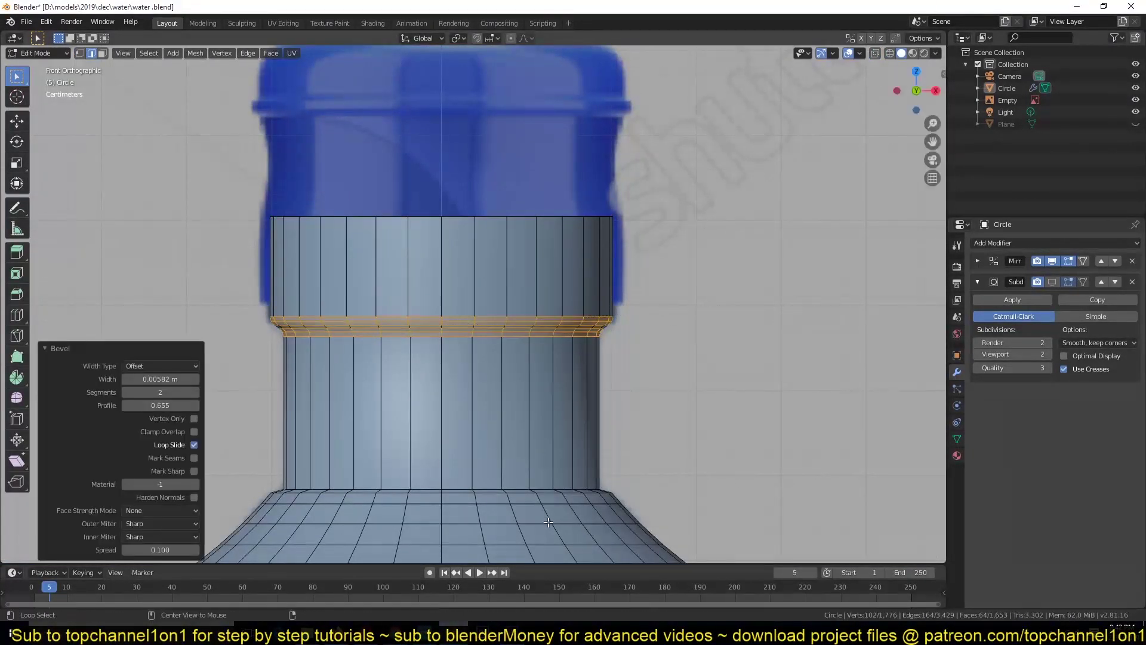
Bevel the lower neck ring and save the file.
alt+click(603, 493)
key(ctrl+b)
scroll(662, 505, down, 2)
click(663, 508)
key(alt+z)
shift+middle_drag(613, 300, 624, 393)
key(ctrl+s)
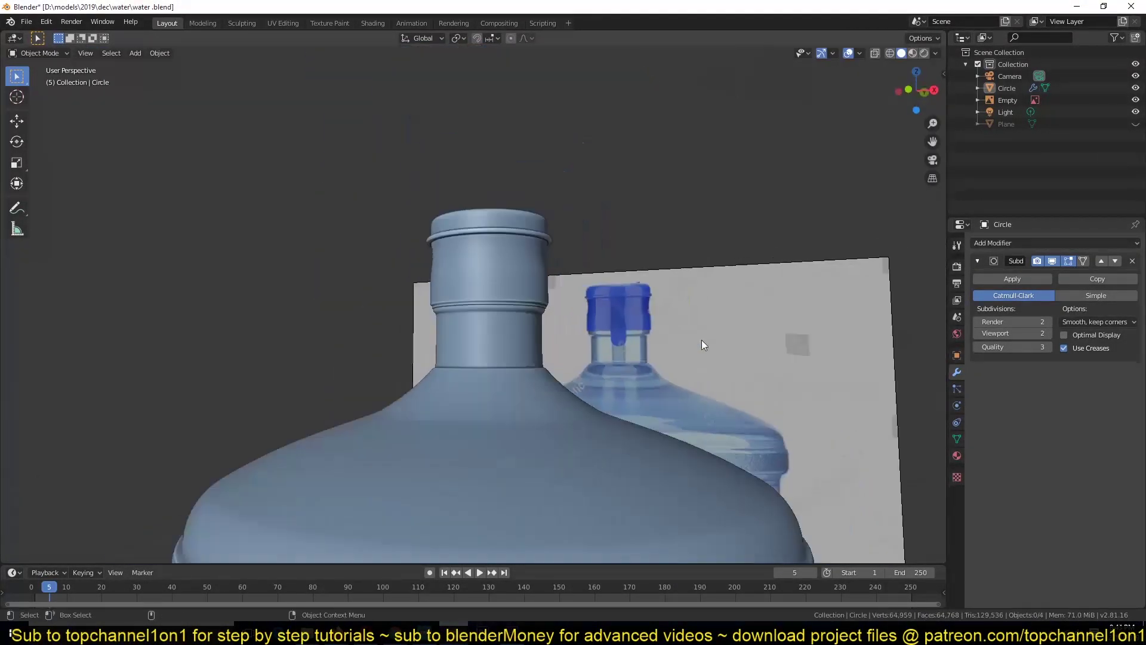
Extrude the cap's top face and scale it inward to form an inset rim.
key(ctrl+s)
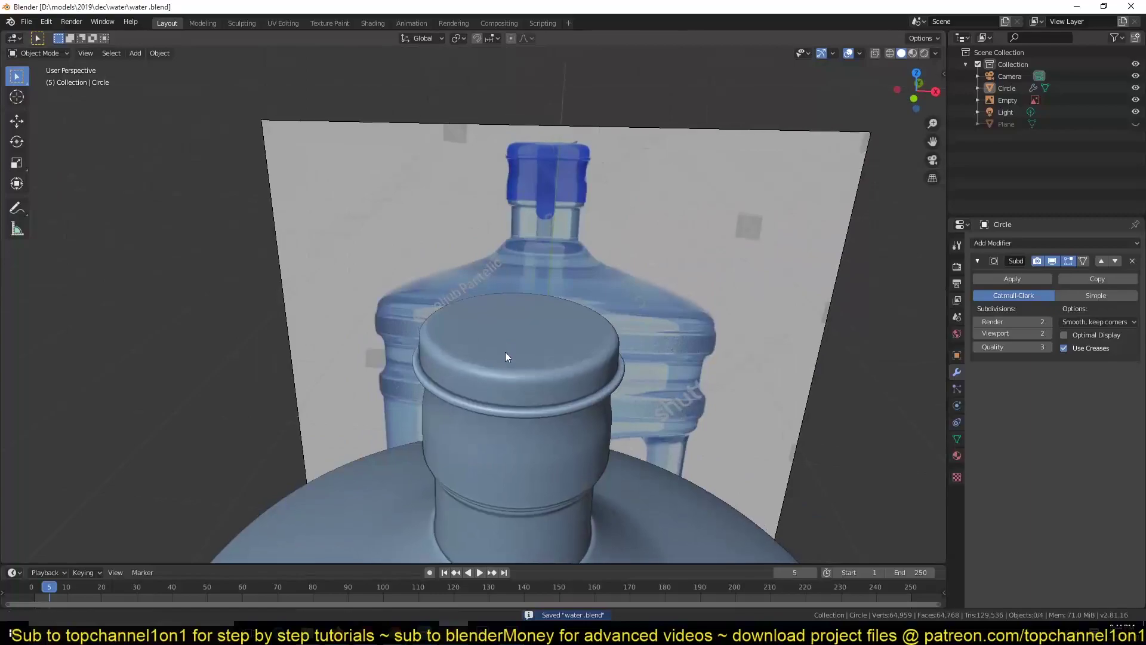
click(673, 353)
alt+click(728, 370)
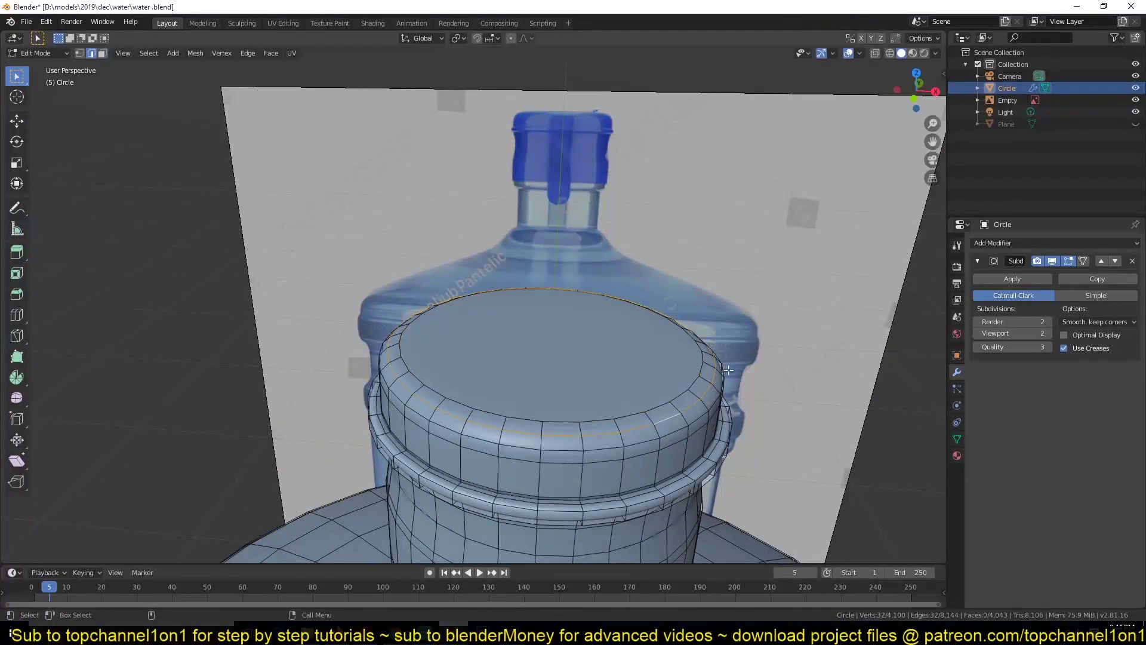
key(3)
click(617, 367)
key(e)
right_click(656, 340)
key(s)
click(705, 306)
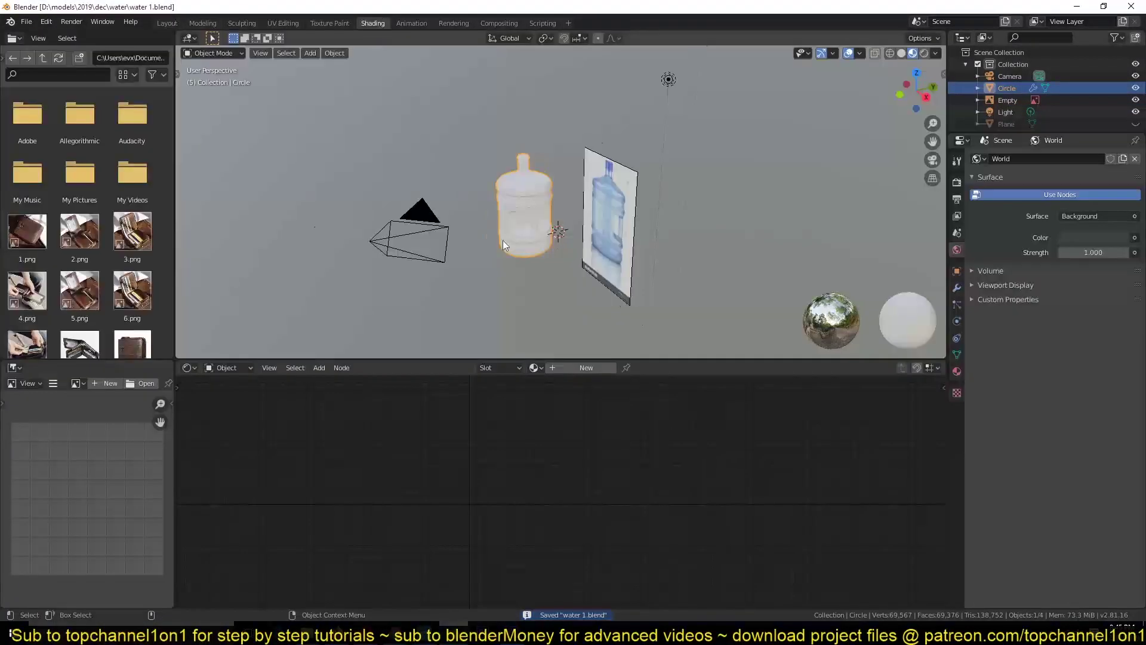
key(KP_1)
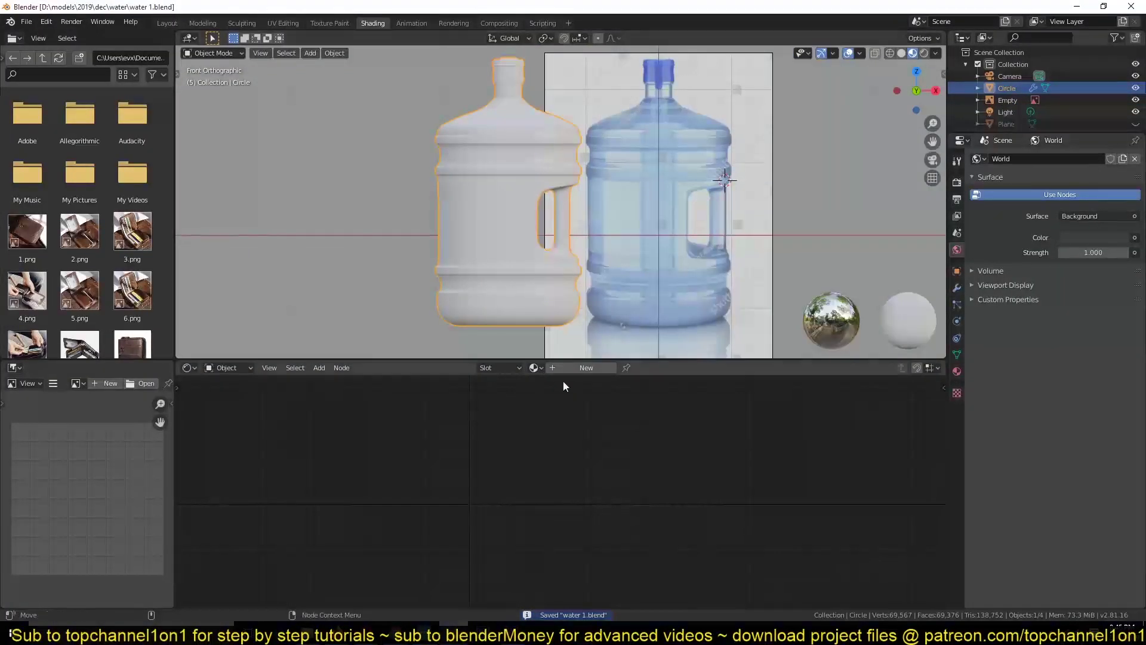
Create a light-blue bottle material with Screen Space Refraction and Alpha Blend mode.
click(586, 367)
click(565, 375)
drag(564, 374, 589, 378)
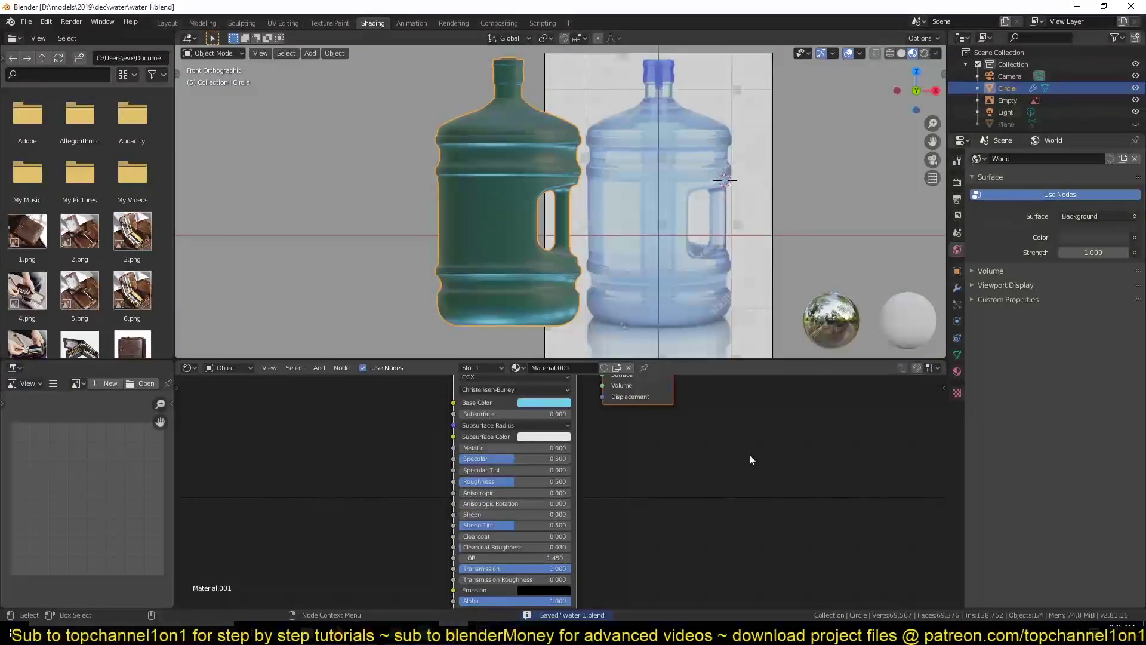
click(957, 370)
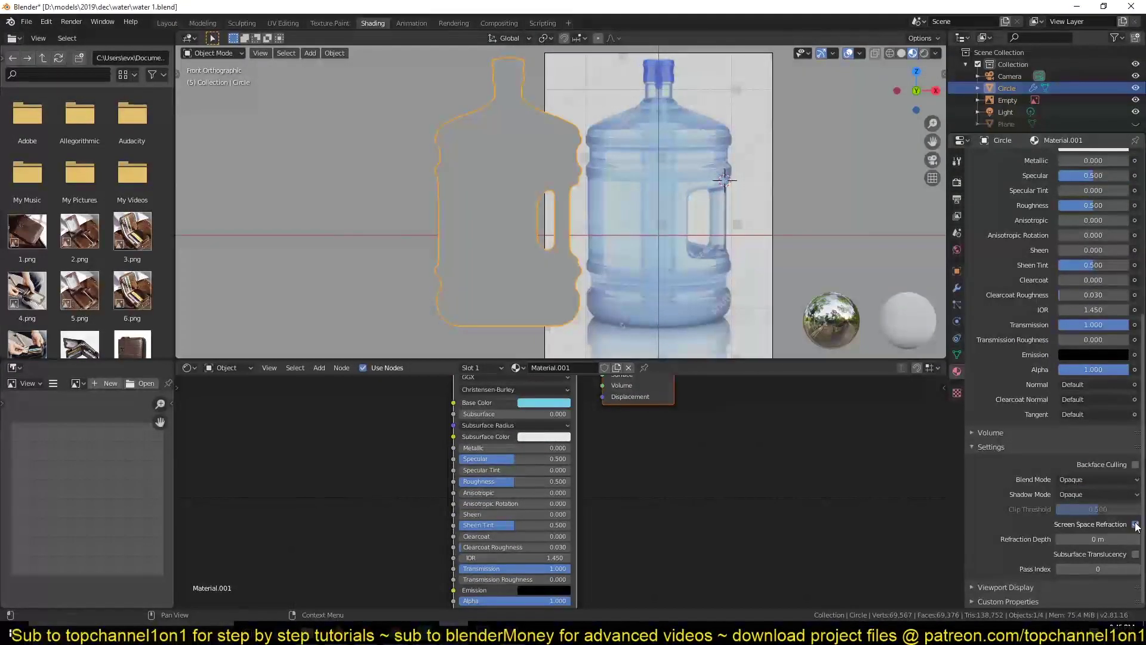
click(1098, 479)
click(1098, 531)
Preview the bottle in Rendered shading from a perspective view and save.
mouse_move(496, 156)
middle_down()
mouse_move(589, 134)
mouse_move(547, 255)
middle_up()
click(916, 54)
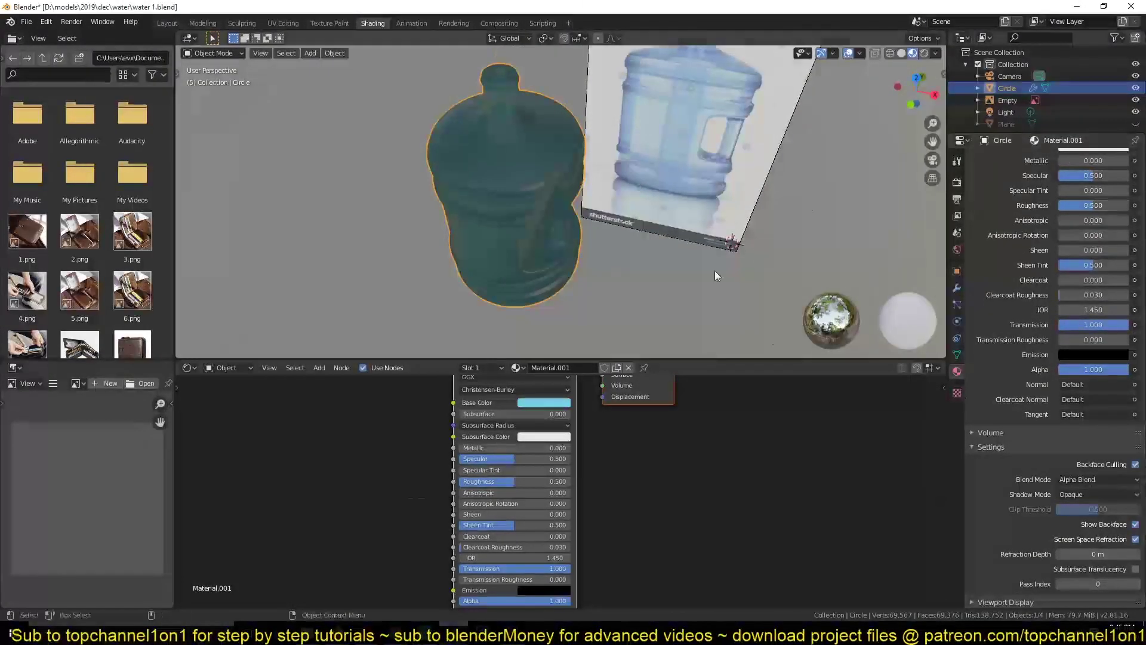
mouse_move(714, 271)
middle_down()
mouse_move(671, 288)
mouse_move(531, 217)
middle_up()
key(ctrl+s)
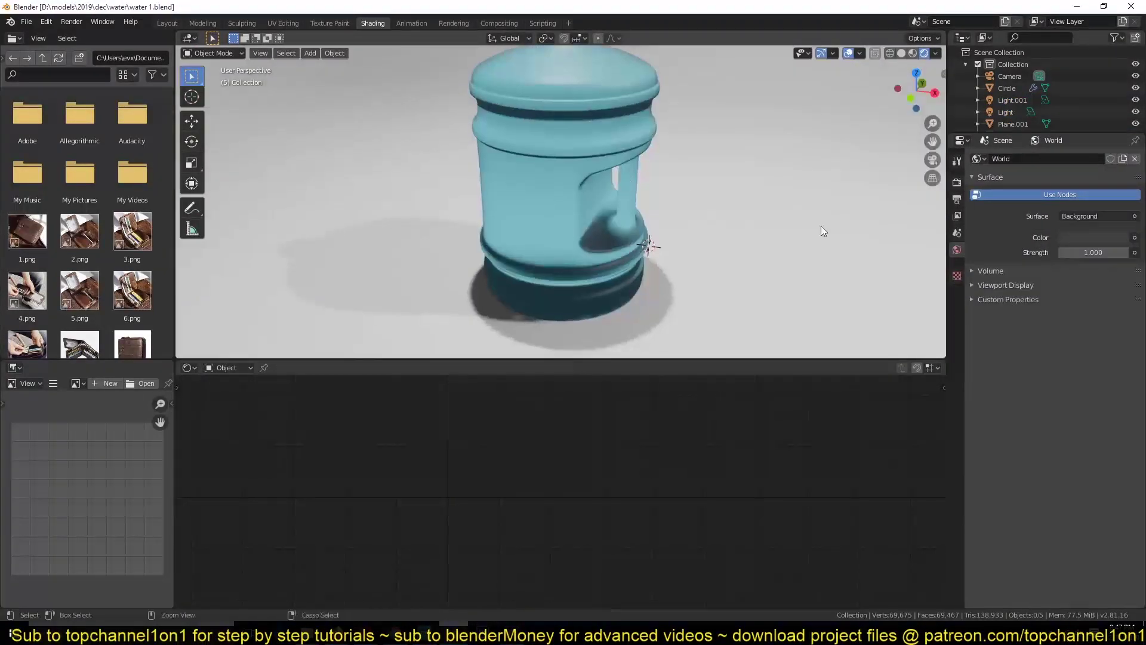
Set the world colour to an Environment Texture using the studio HDRI.
click(1134, 237)
click(908, 274)
click(1125, 253)
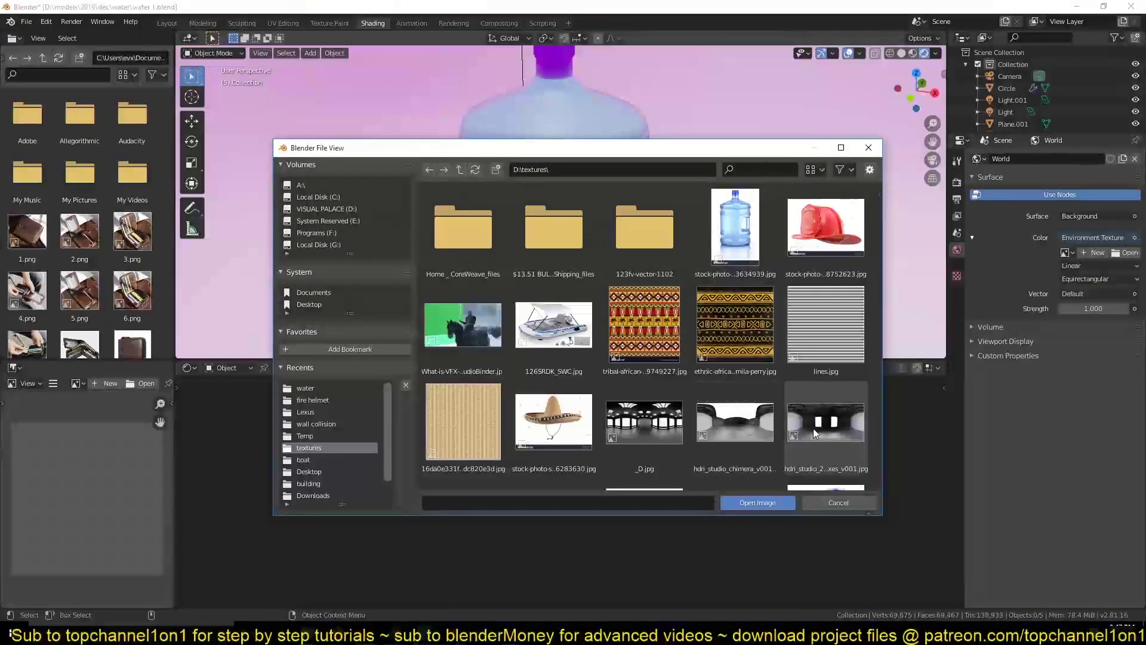
double_click(812, 428)
key(ctrl+s)
Add a second material slot and assign a deeper blue material to the cap.
click(544, 83)
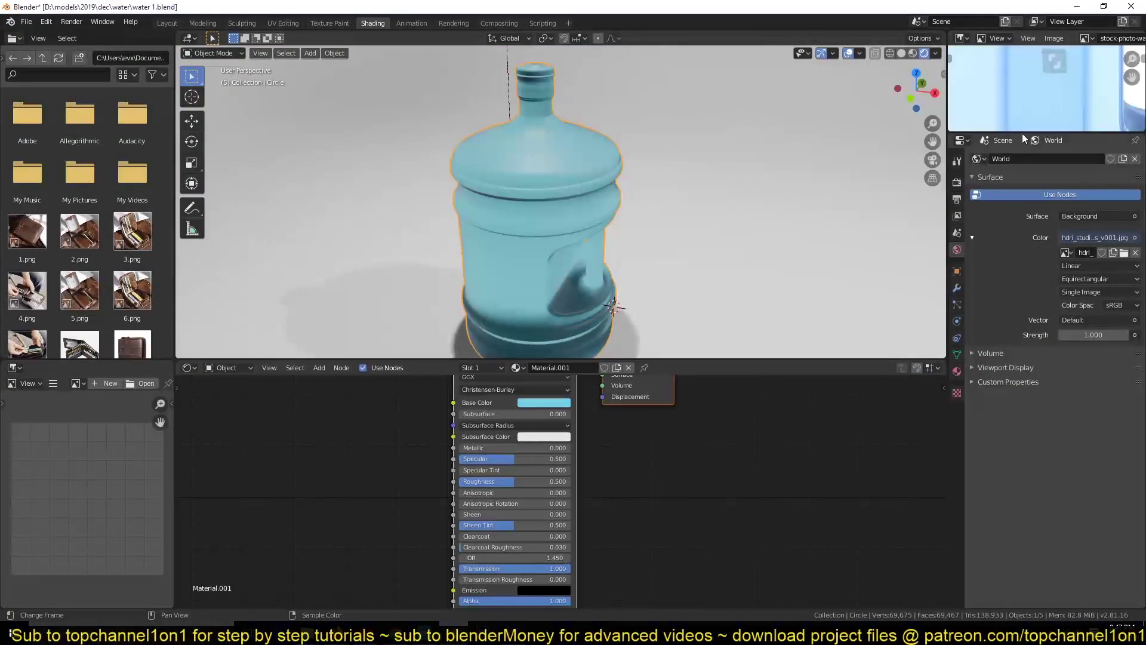
click(957, 522)
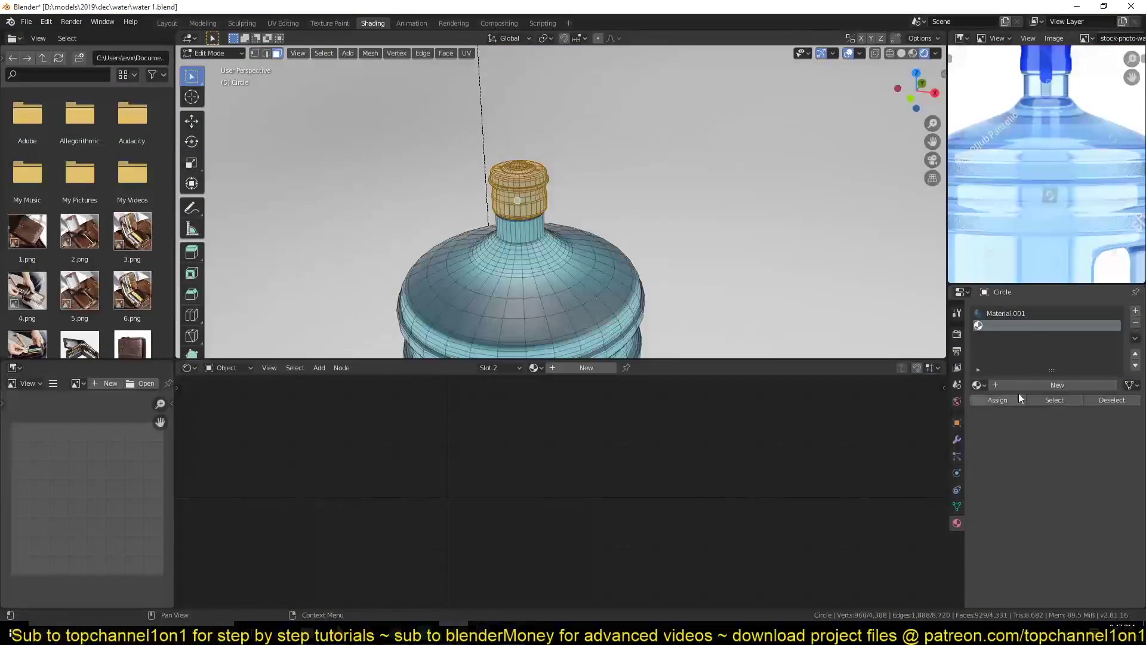
click(1018, 392)
click(976, 392)
key(Tab)
key(ctrl+s)
click(550, 439)
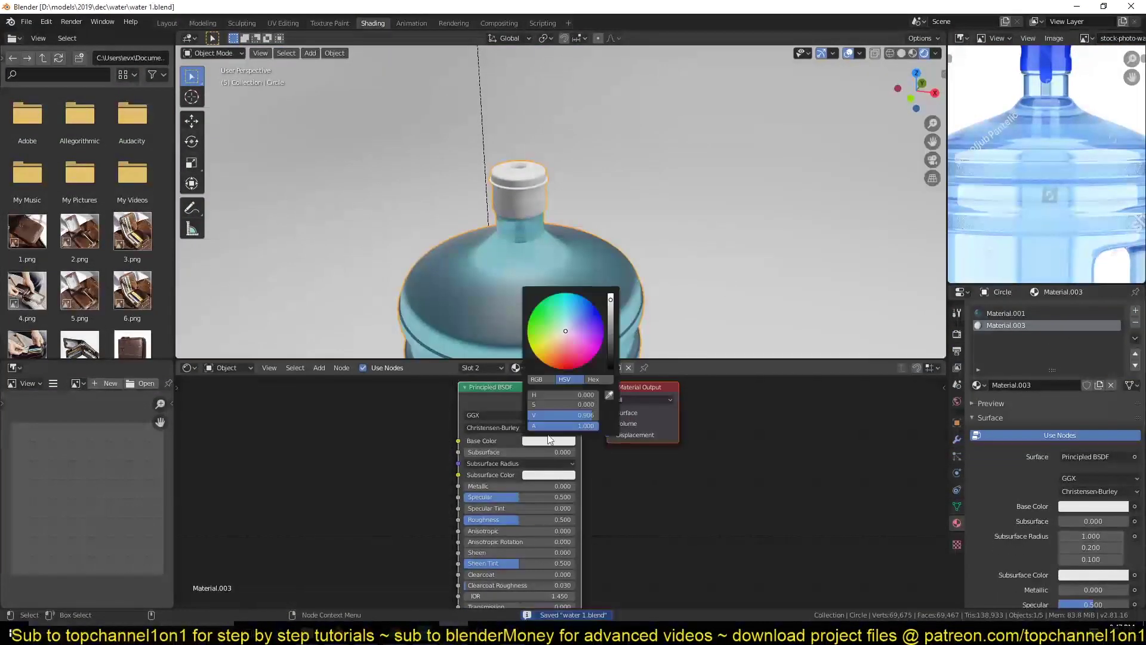
click(594, 319)
middle_drag(611, 290, 605, 158)
key(ctrl+s)
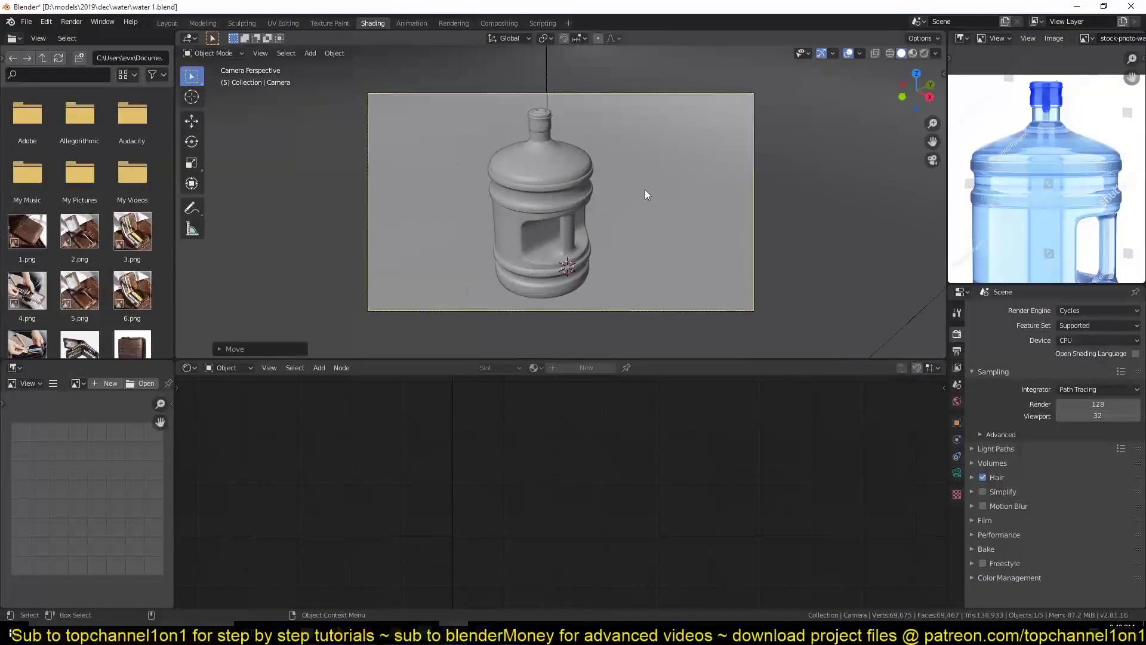
Preview in Cycles and add a 0.01 m Solidify modifier restricted to vertex group Group.
click(924, 53)
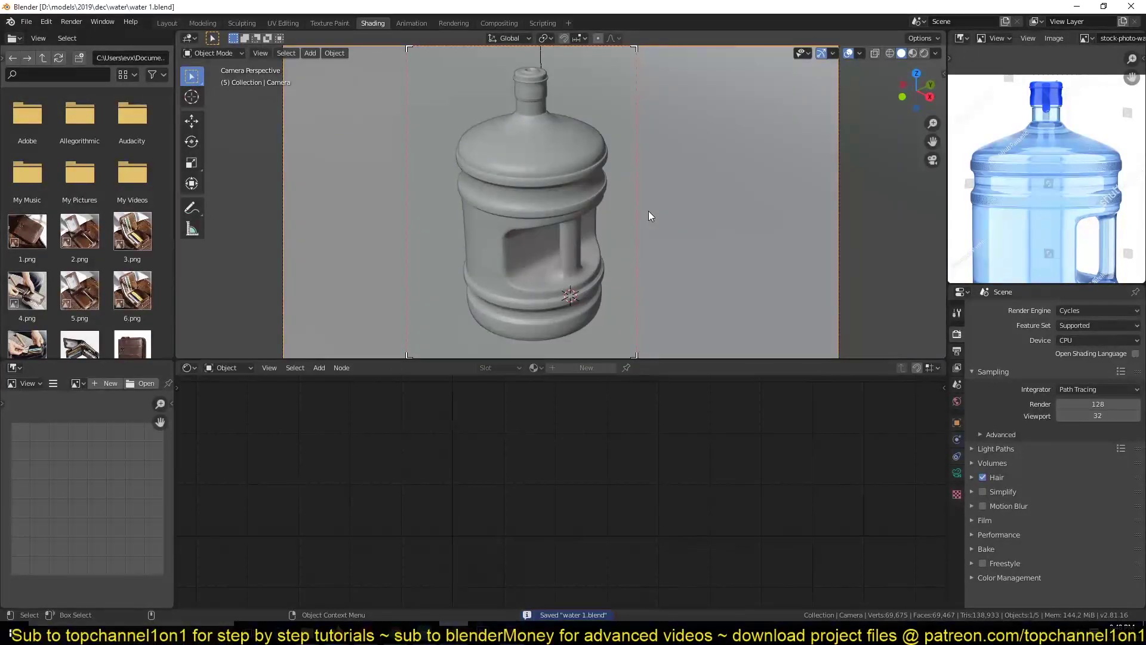
key(Tab)
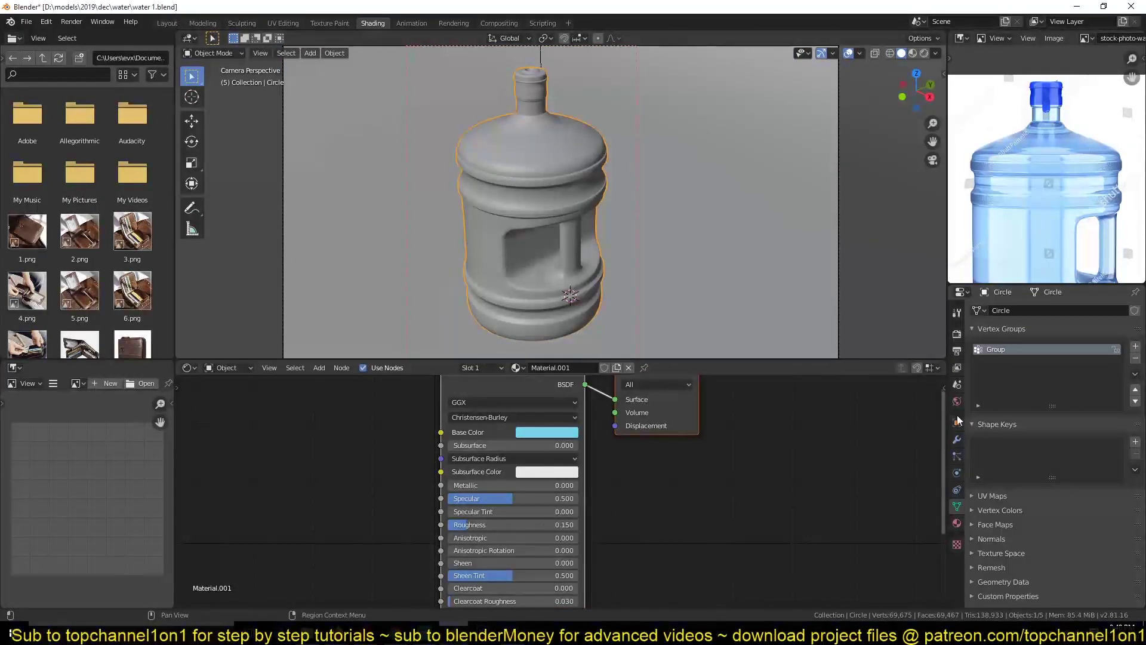
click(1054, 310)
click(866, 358)
scroll(496, 231, up, 10)
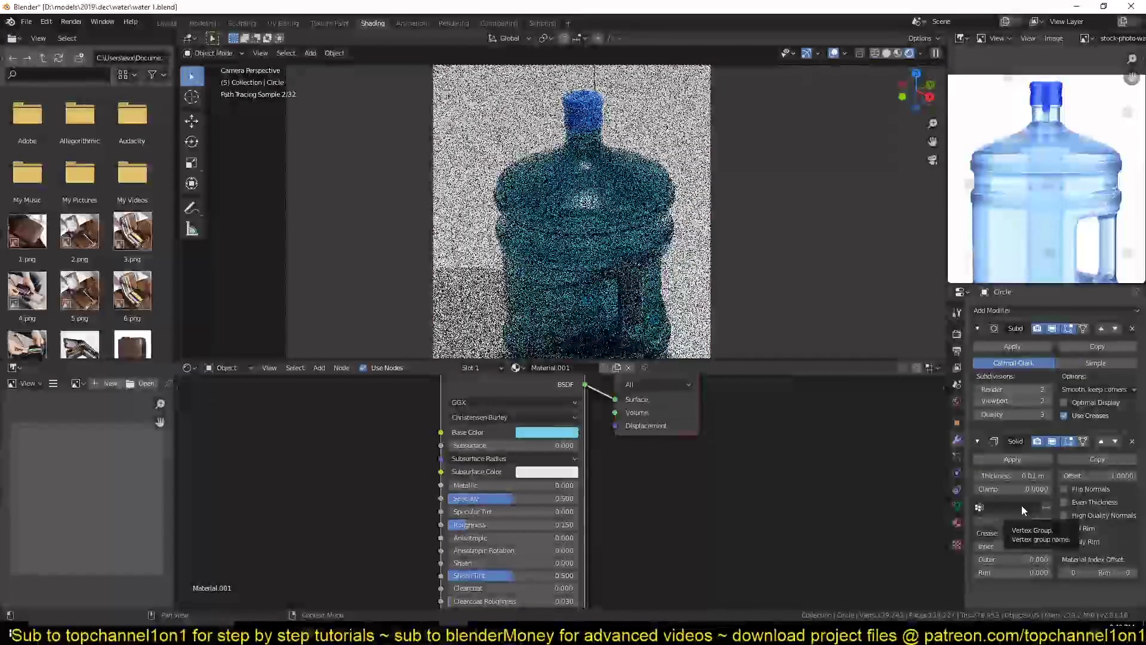
click(1022, 505)
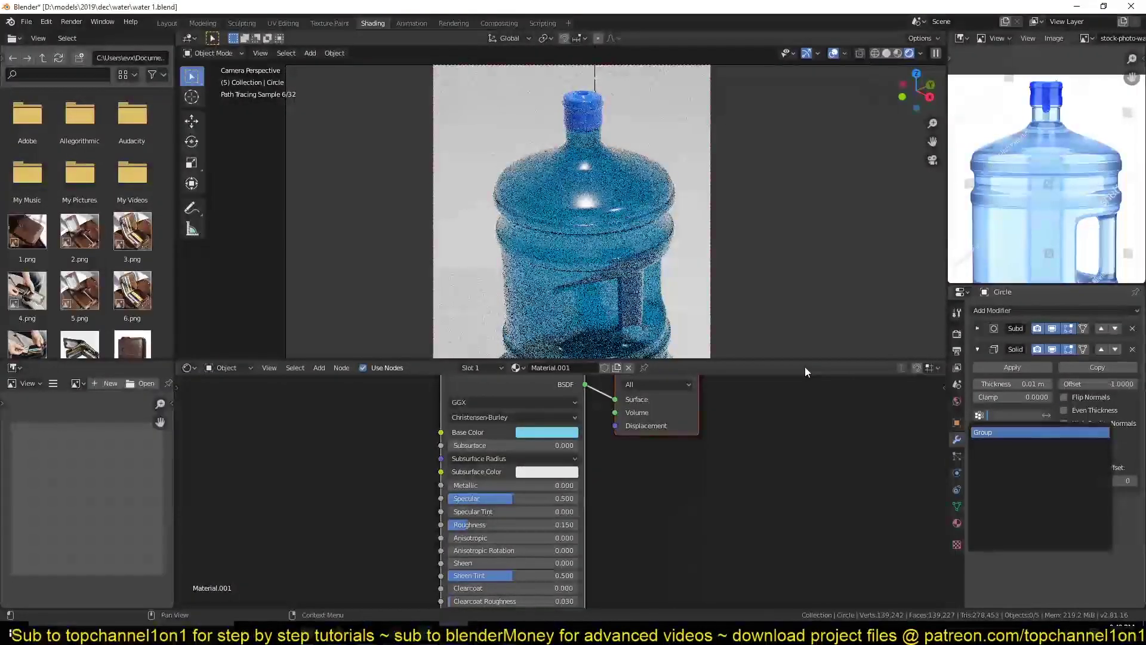
key(Return)
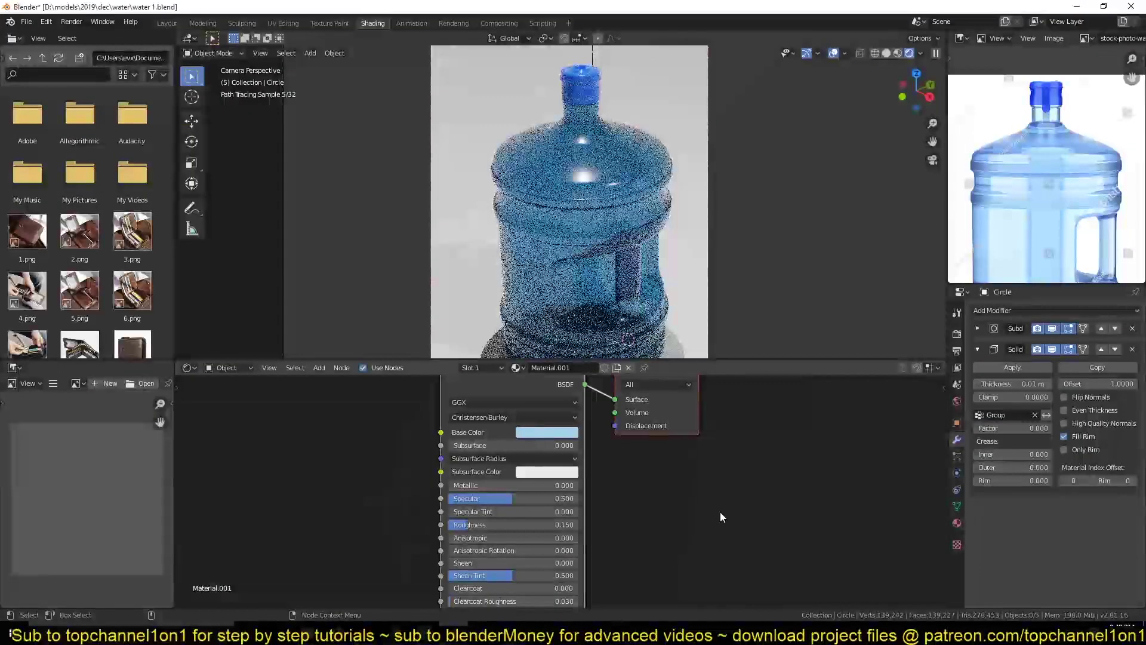